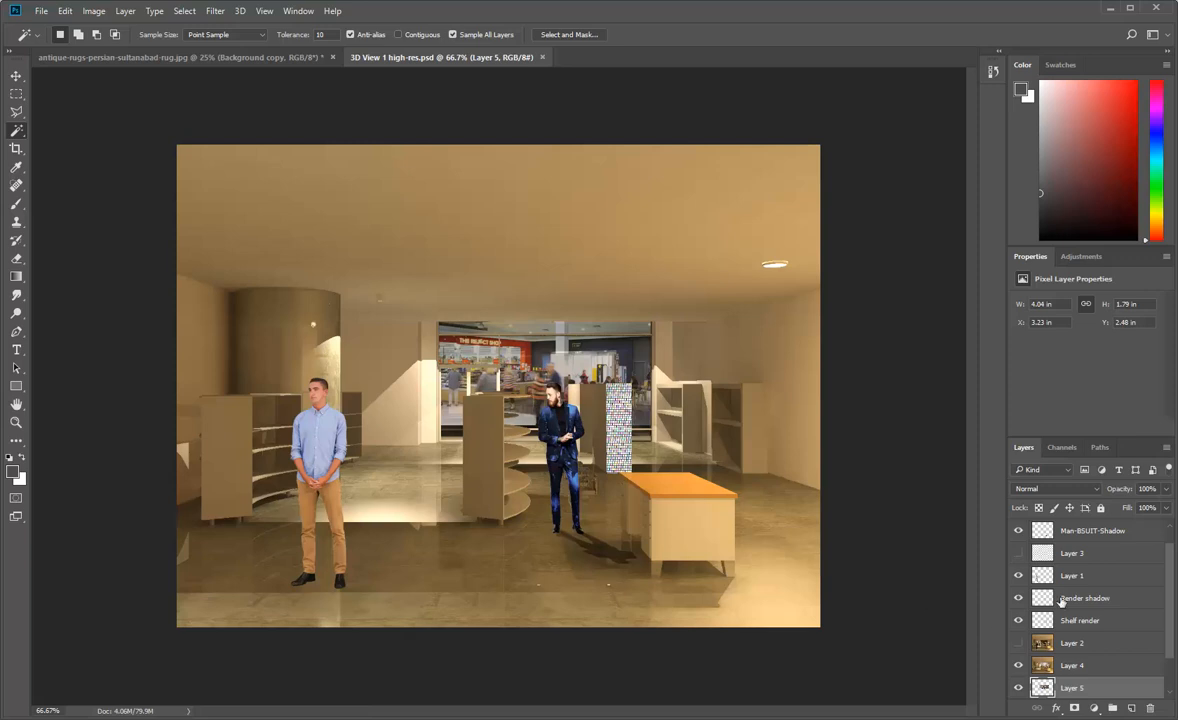
- Switch to Adobe Acrobat to view the entrance perspective in the Mona Vale presentation, and return to Photoshop
{"action": "scroll", "coordinate": [1062, 598], "scroll_direction": "down", "scroll_amount": 2}
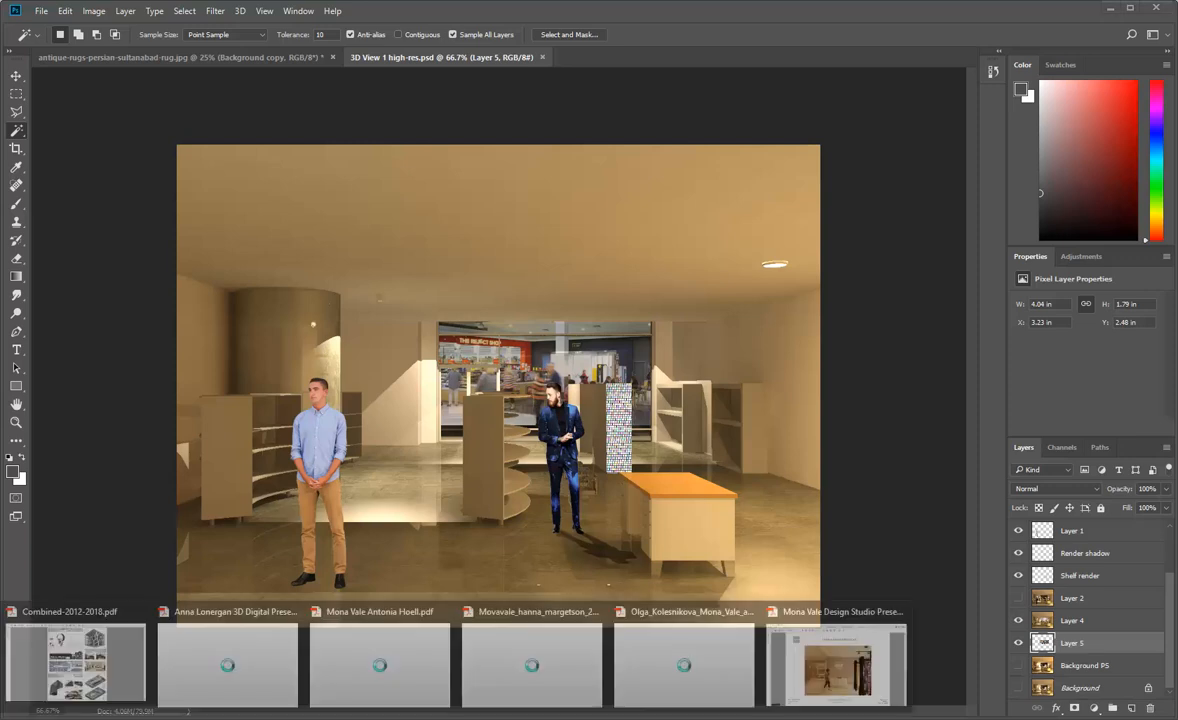
{"action": "left_click", "coordinate": [798, 614]}
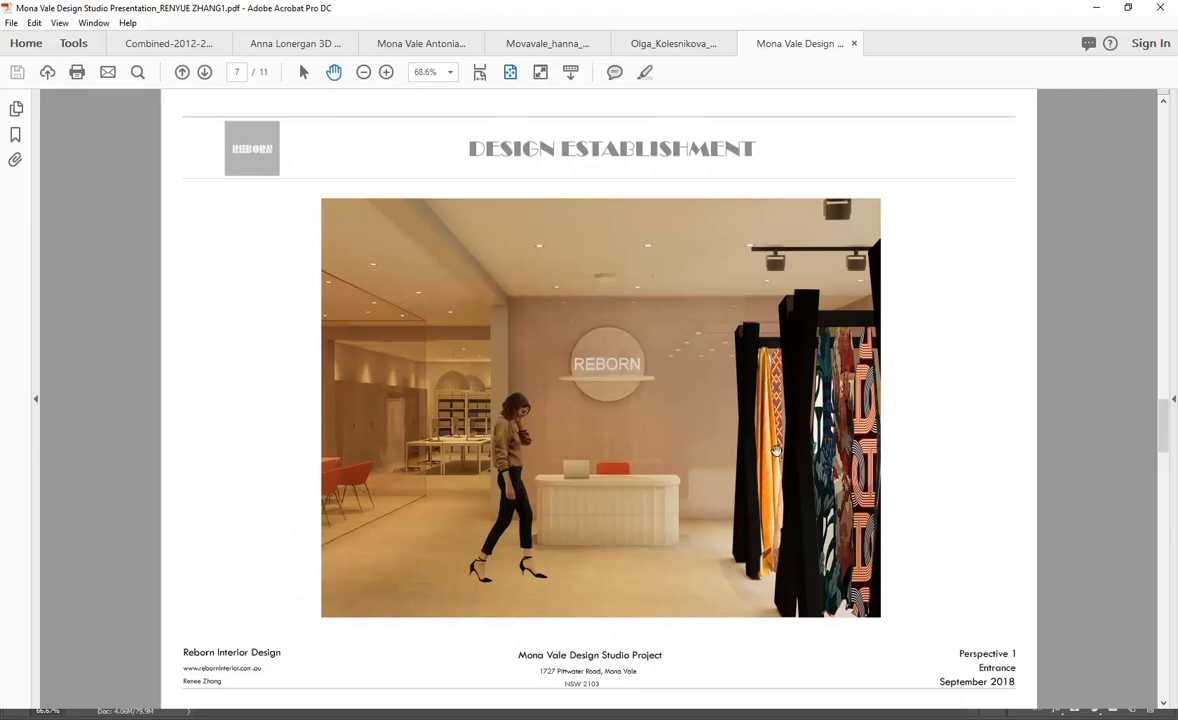
{"action": "left_click", "coordinate": [1096, 7]}
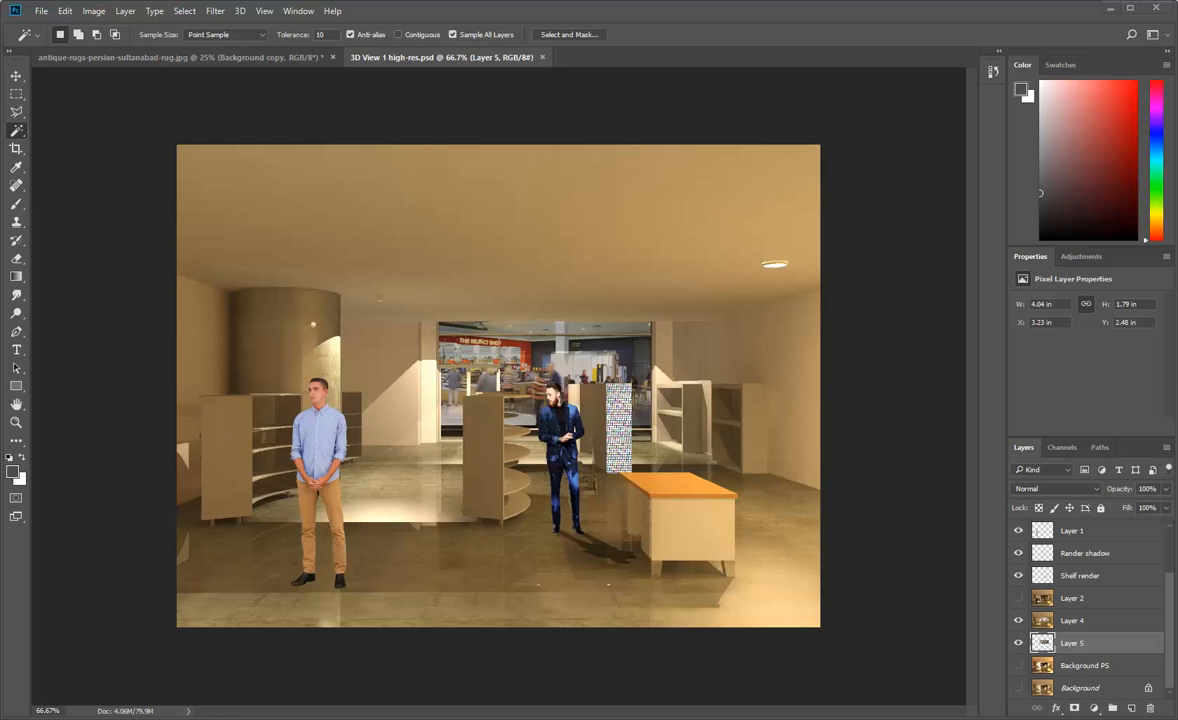
- Switch to the Mona Vale Design Studio presentation in Acrobat and start exporting it as JPEG images
{"action": "mouse_move", "coordinate": [426, 717]}
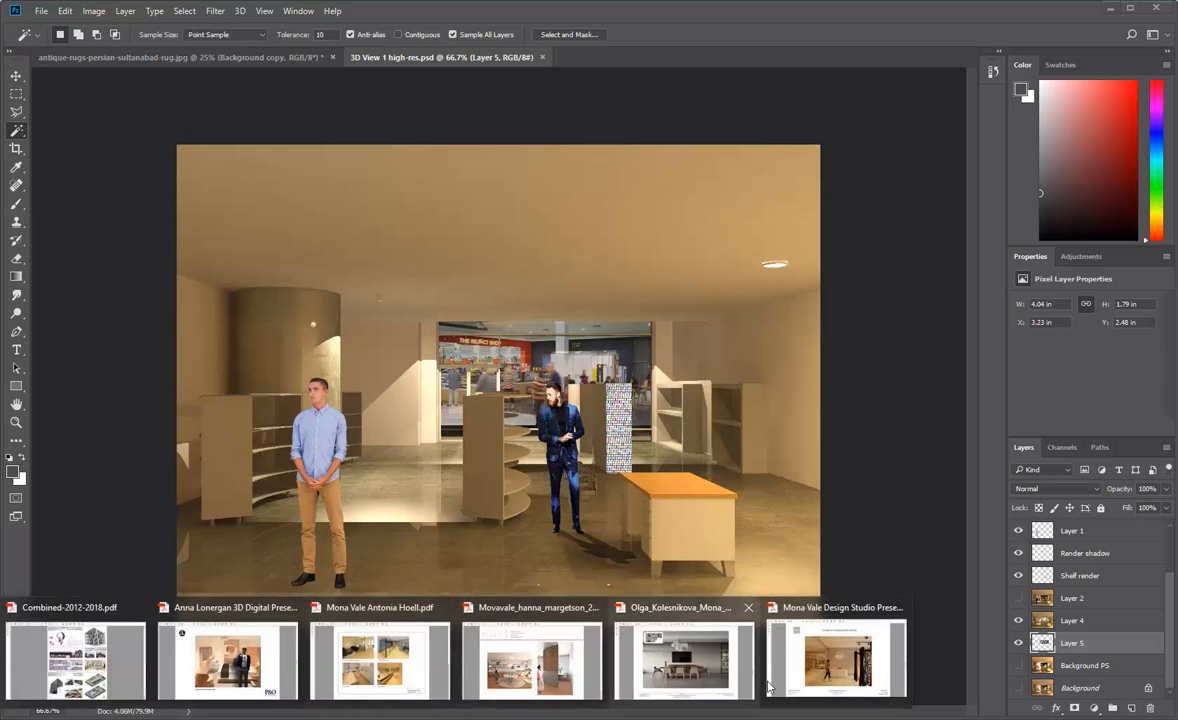
{"action": "left_click", "coordinate": [790, 612]}
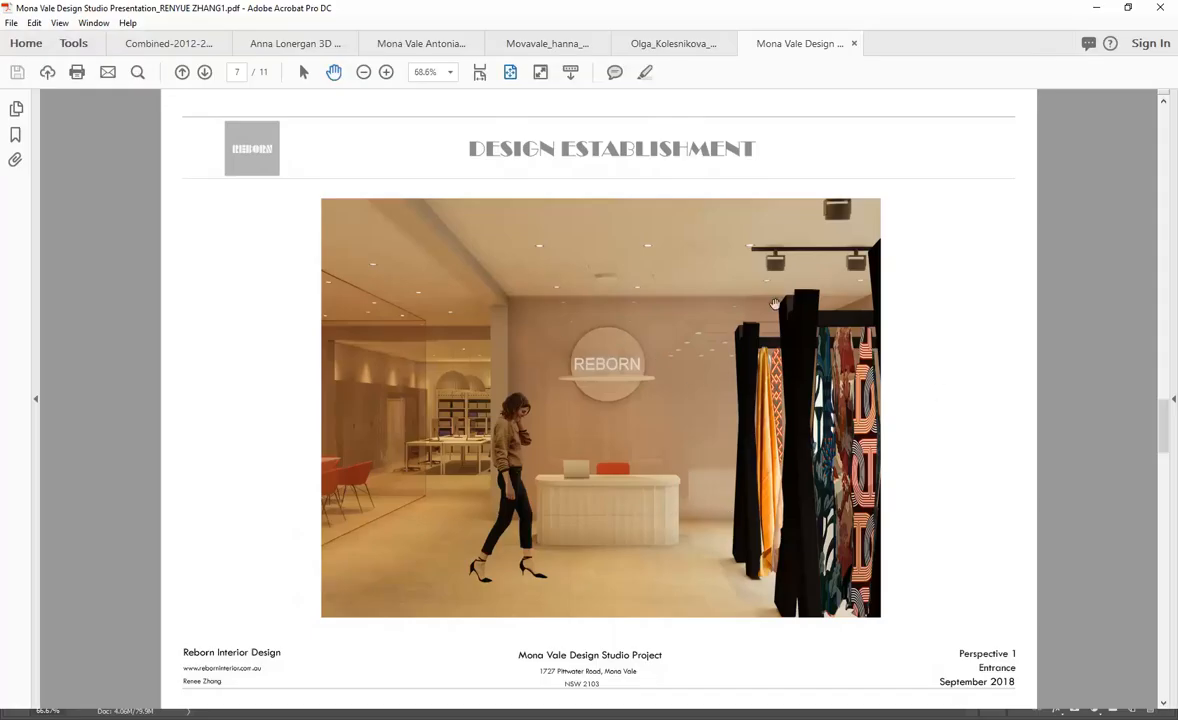
{"action": "left_click", "coordinate": [11, 22]}
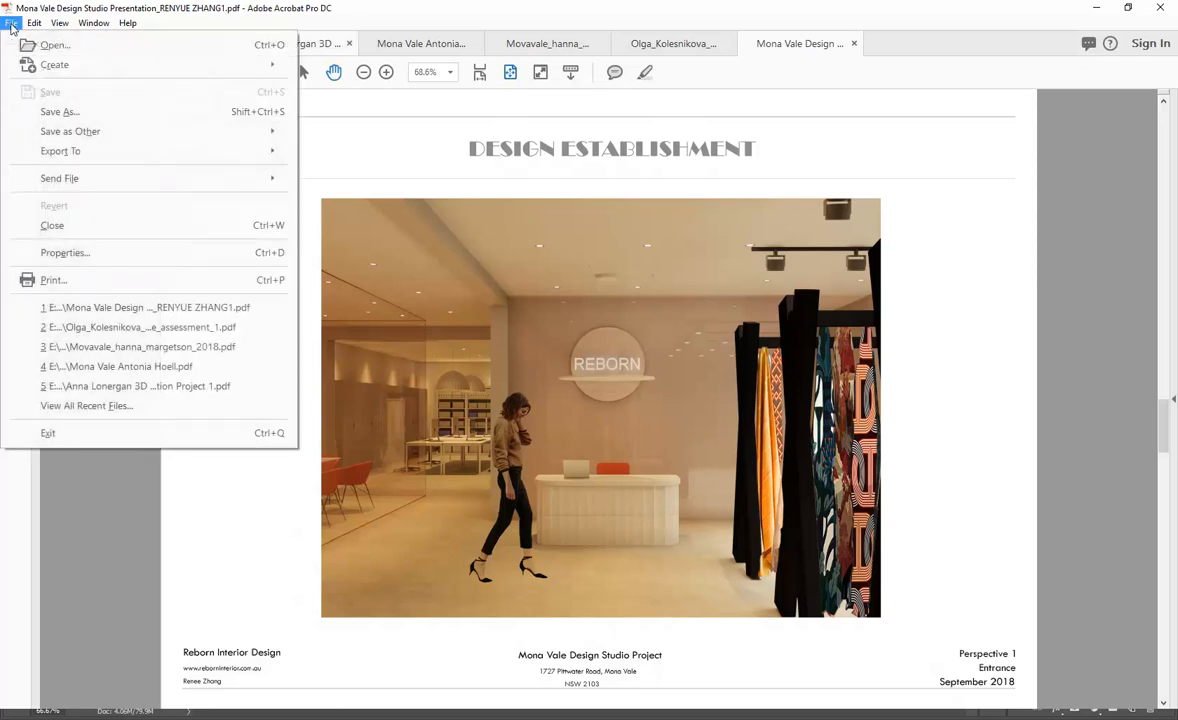
{"action": "mouse_move", "coordinate": [46, 155]}
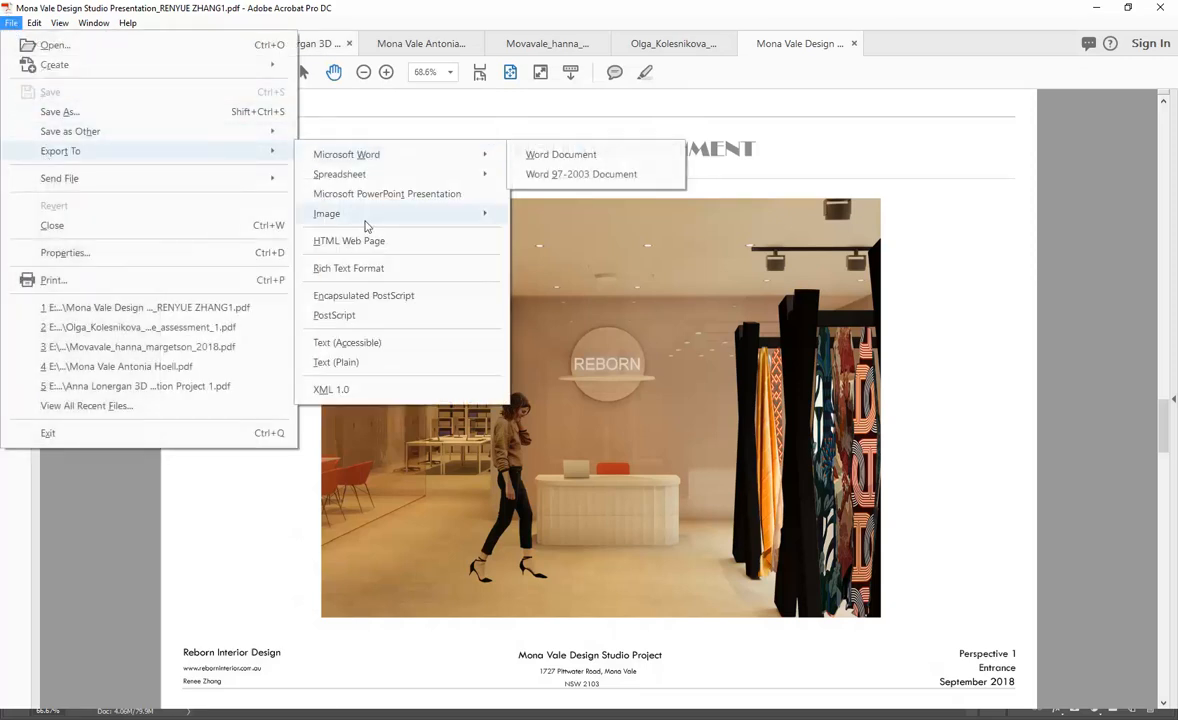
{"action": "mouse_move", "coordinate": [365, 216]}
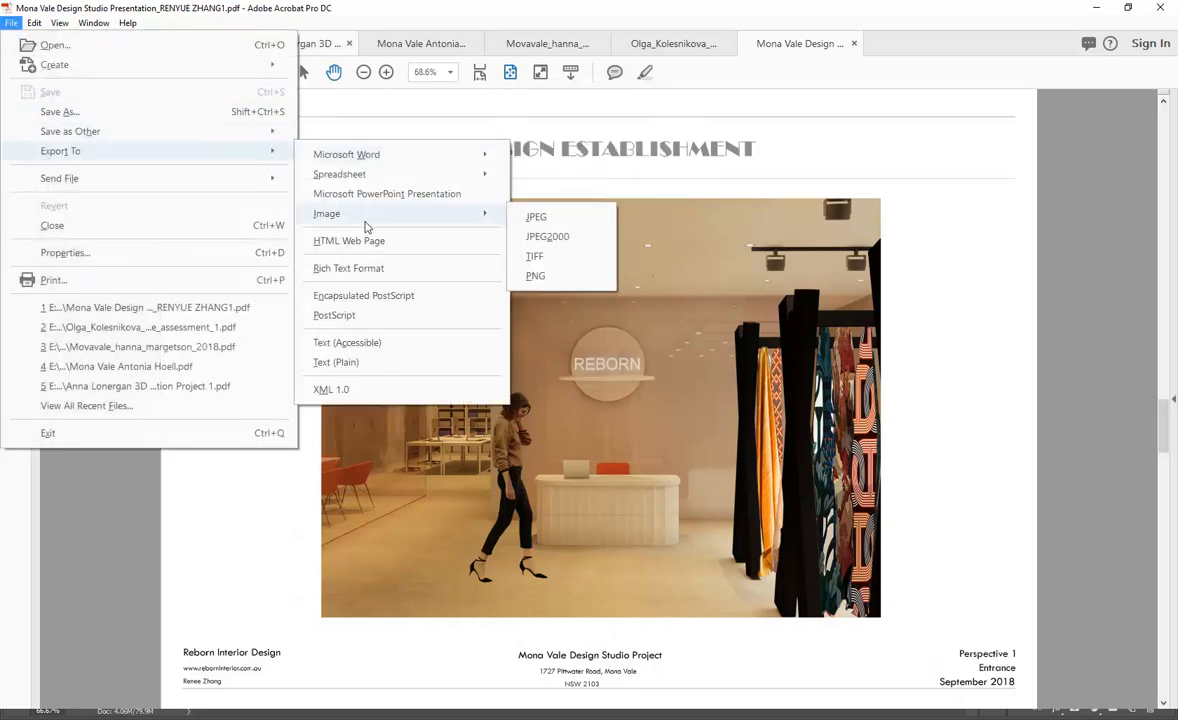
{"action": "left_click", "coordinate": [571, 219]}
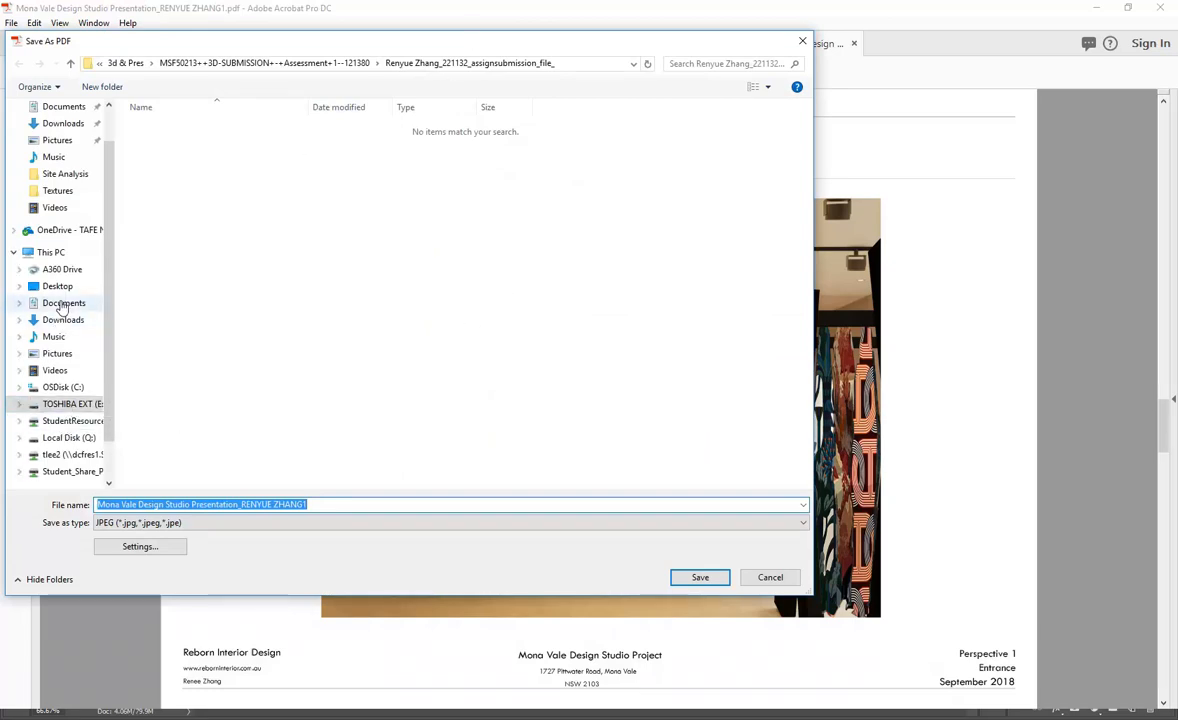
- Browse to the 2019 > 3D & Digital Pres > Retail Phototshop folder on the home (U:) drive as the export location
{"action": "left_click", "coordinate": [57, 455]}
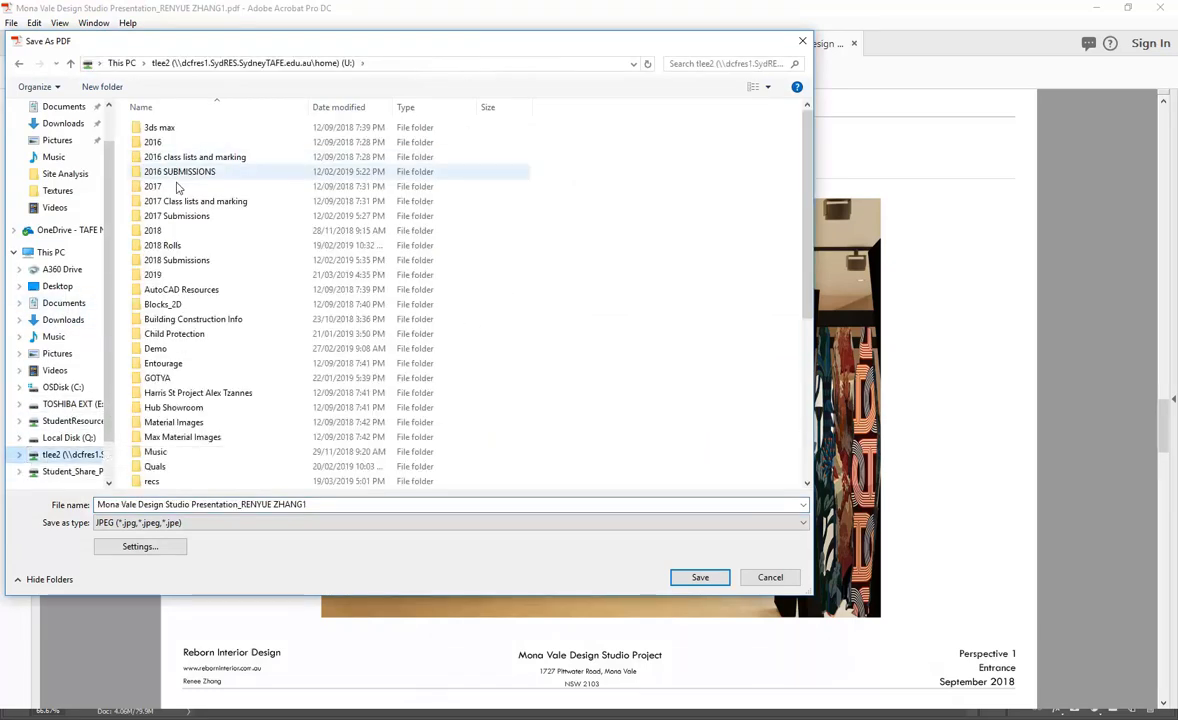
{"action": "left_click", "coordinate": [156, 275]}
{"action": "double_click", "coordinate": [156, 275]}
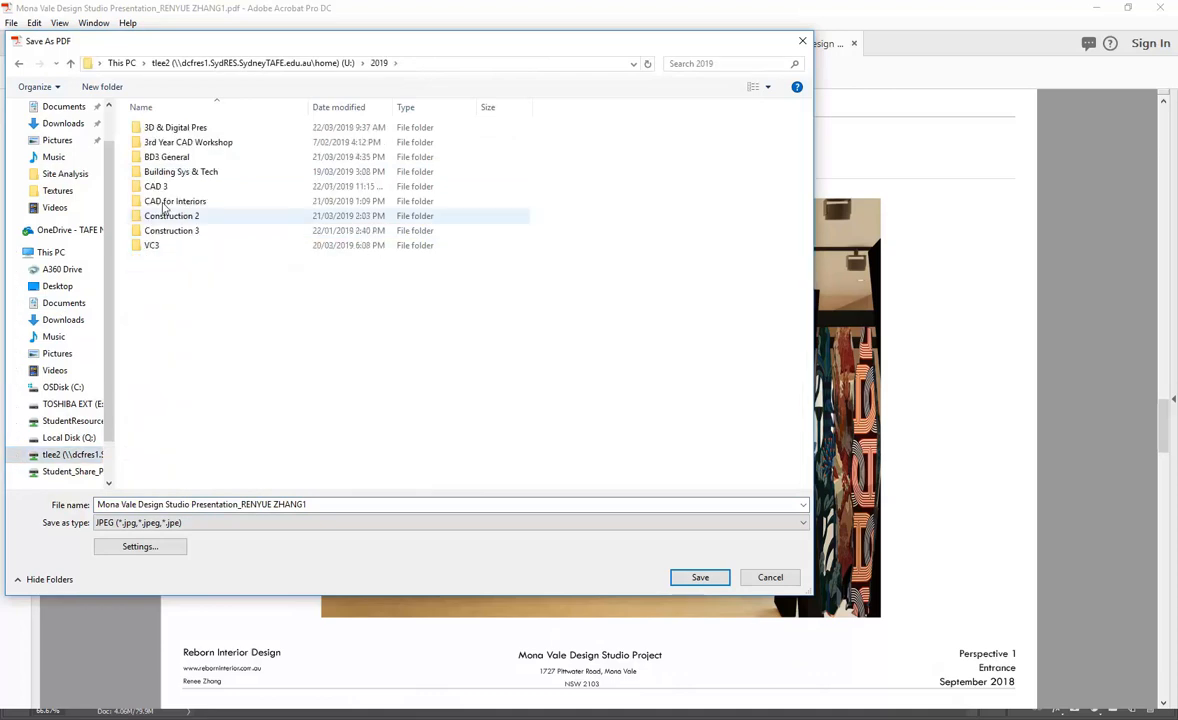
{"action": "double_click", "coordinate": [175, 128]}
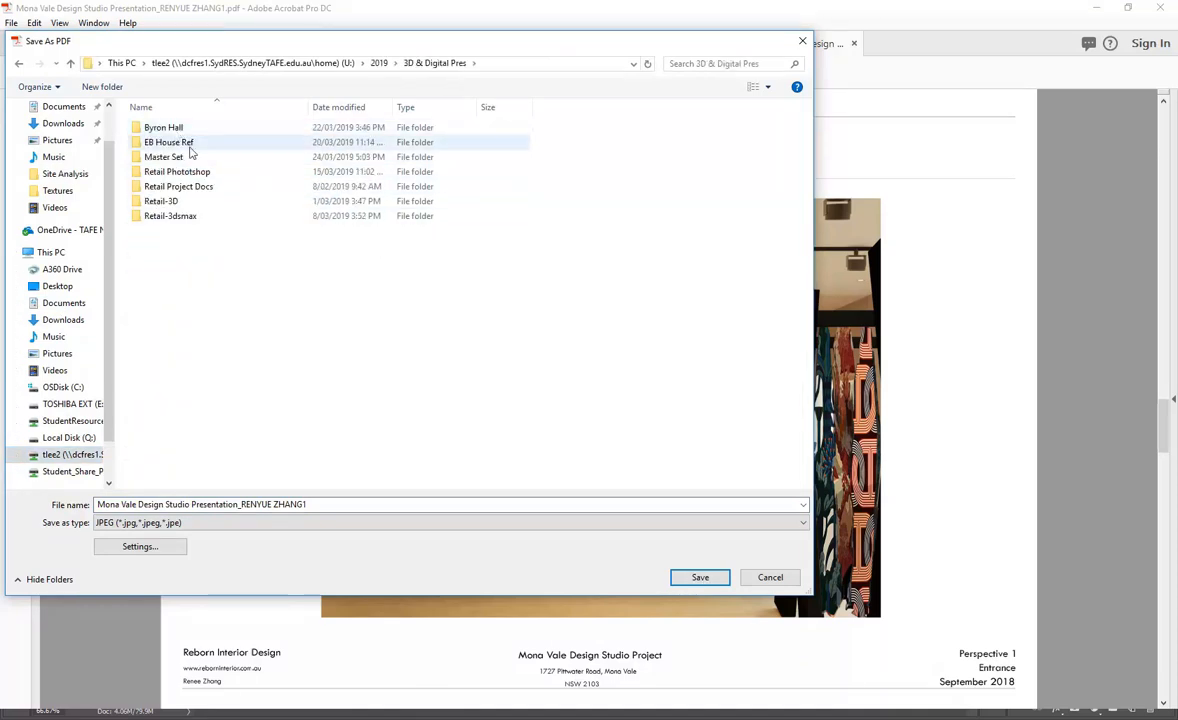
{"action": "double_click", "coordinate": [175, 171]}
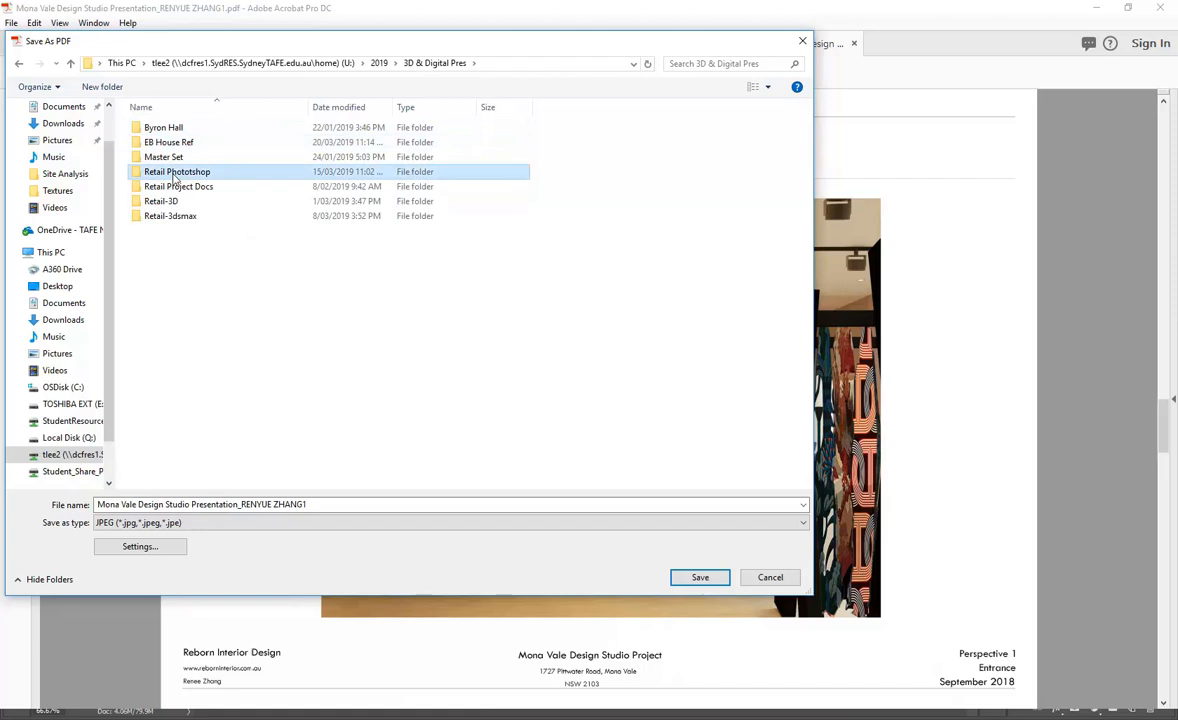
- Create a folder named RZ-demo inside Retail Phototshop and save the exported JPEG pages in it
{"action": "right_click", "coordinate": [178, 211]}
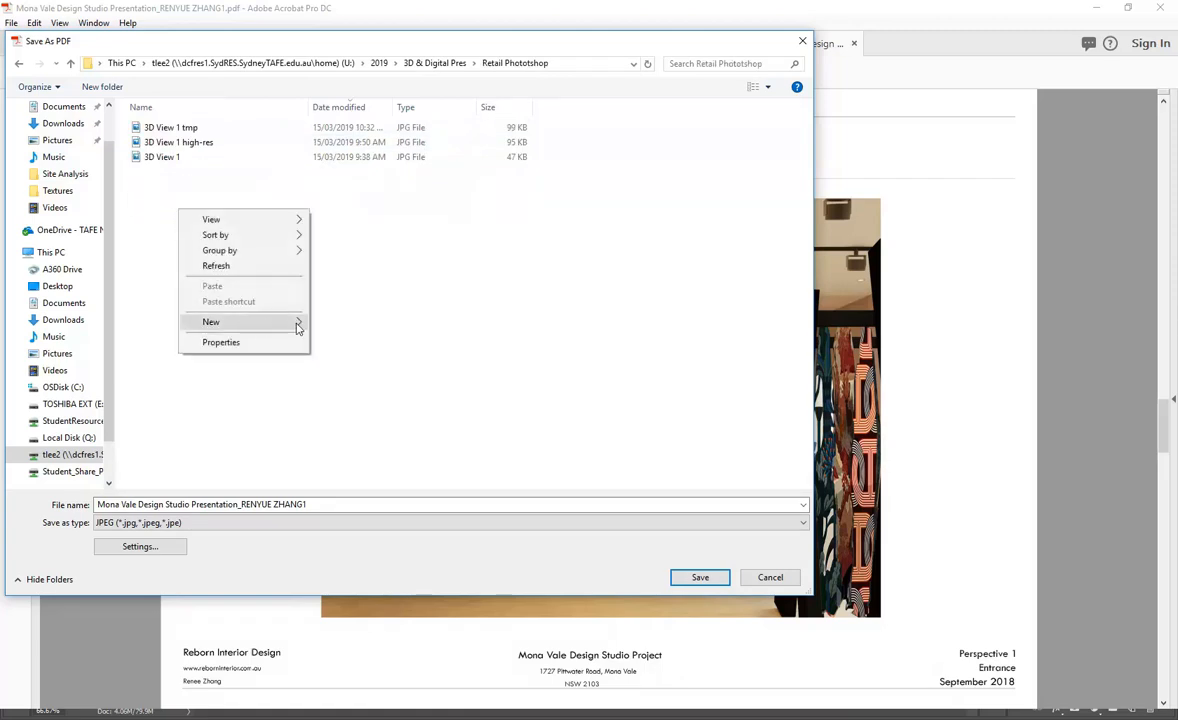
{"action": "mouse_move", "coordinate": [297, 322]}
{"action": "left_click", "coordinate": [320, 299]}
{"action": "type", "text": "RZ-demo"}
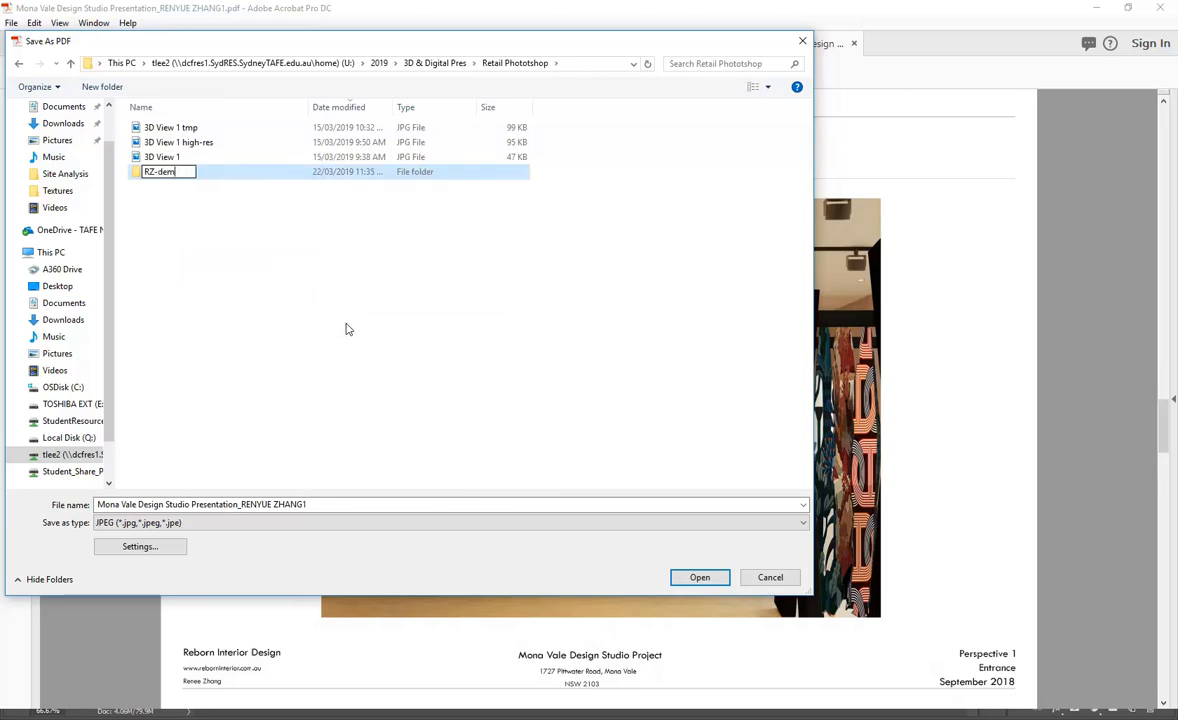
{"action": "key", "text": "Return"}
{"action": "key", "text": "Return"}
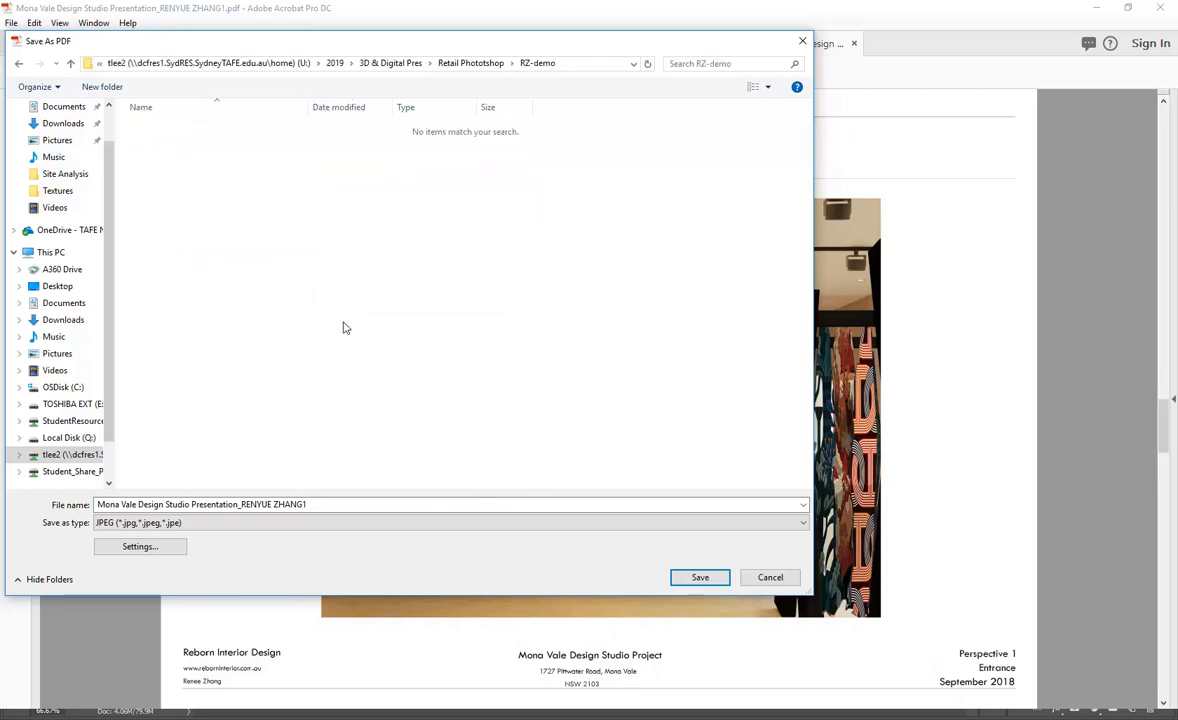
{"action": "left_click", "coordinate": [697, 577]}
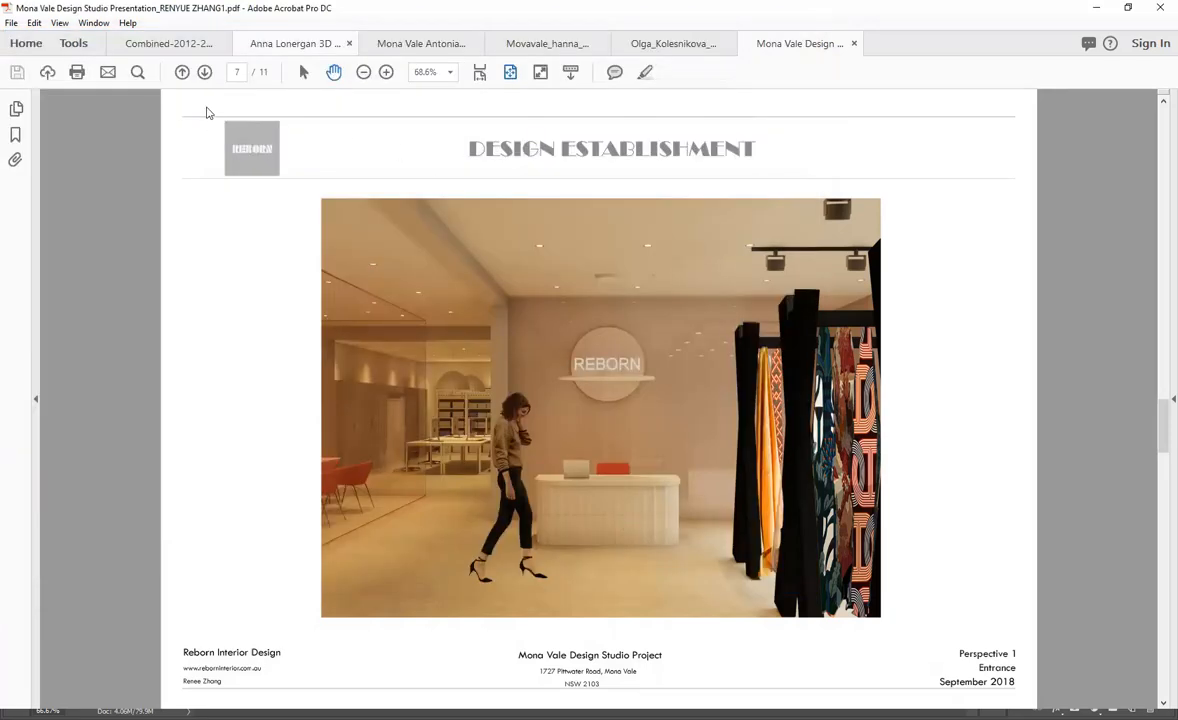
- Switch to Photoshop and open the exported Page_07 JPG of the presentation from the RZ-demo folder
{"action": "left_click", "coordinate": [390, 716]}
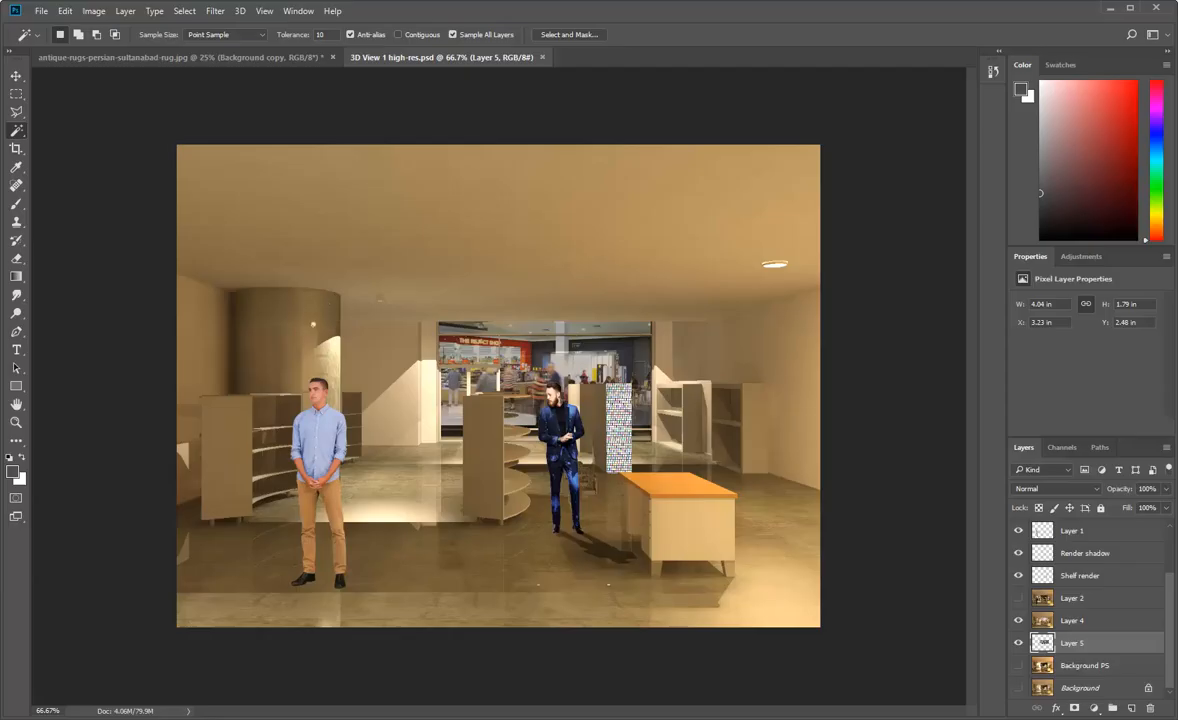
{"action": "left_click", "coordinate": [51, 12]}
{"action": "left_click", "coordinate": [46, 47]}
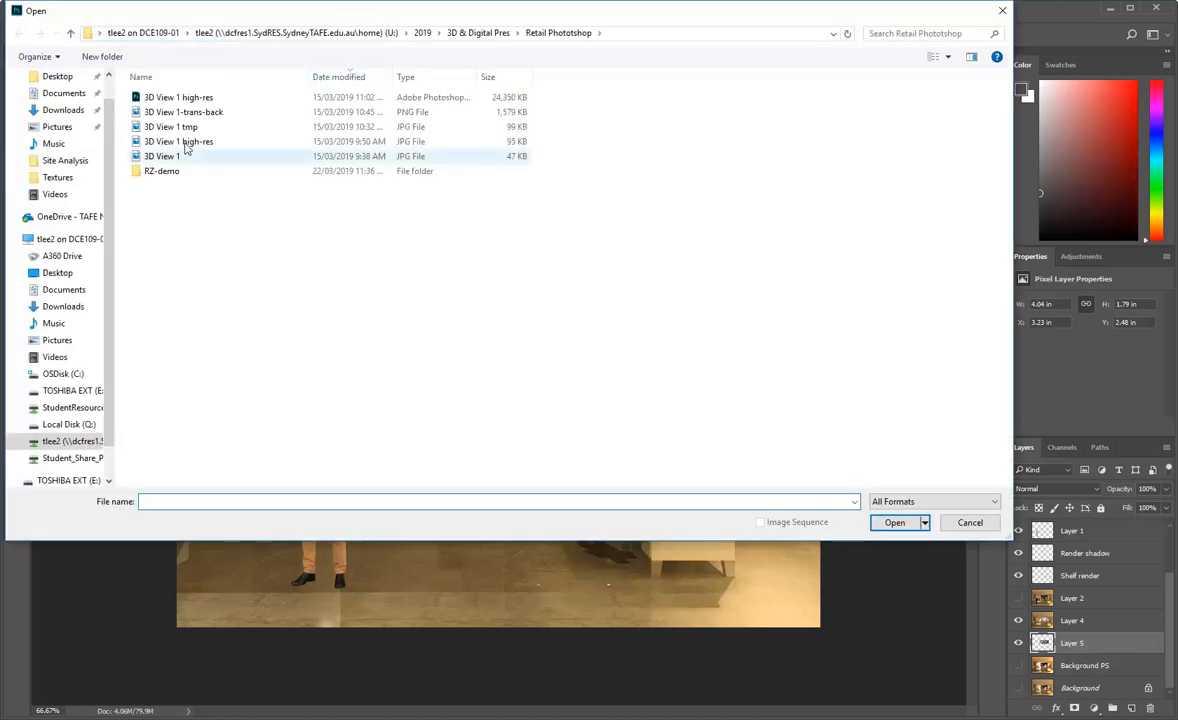
{"action": "double_click", "coordinate": [158, 172]}
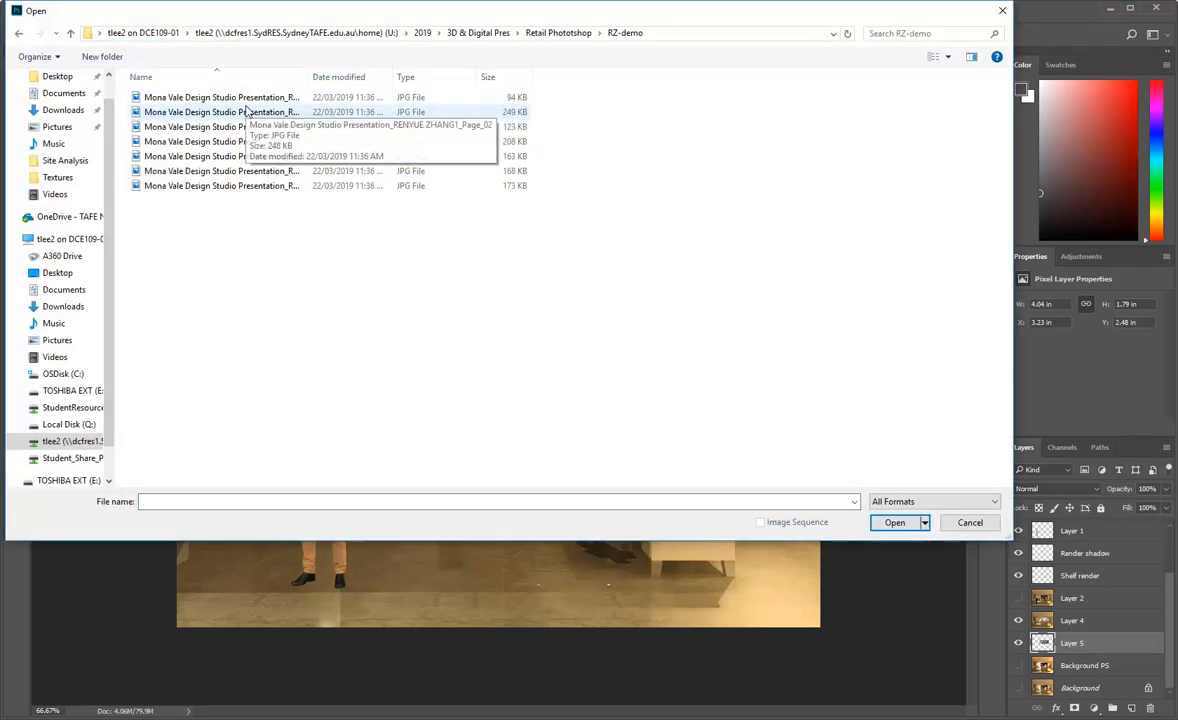
{"action": "double_click", "coordinate": [310, 76]}
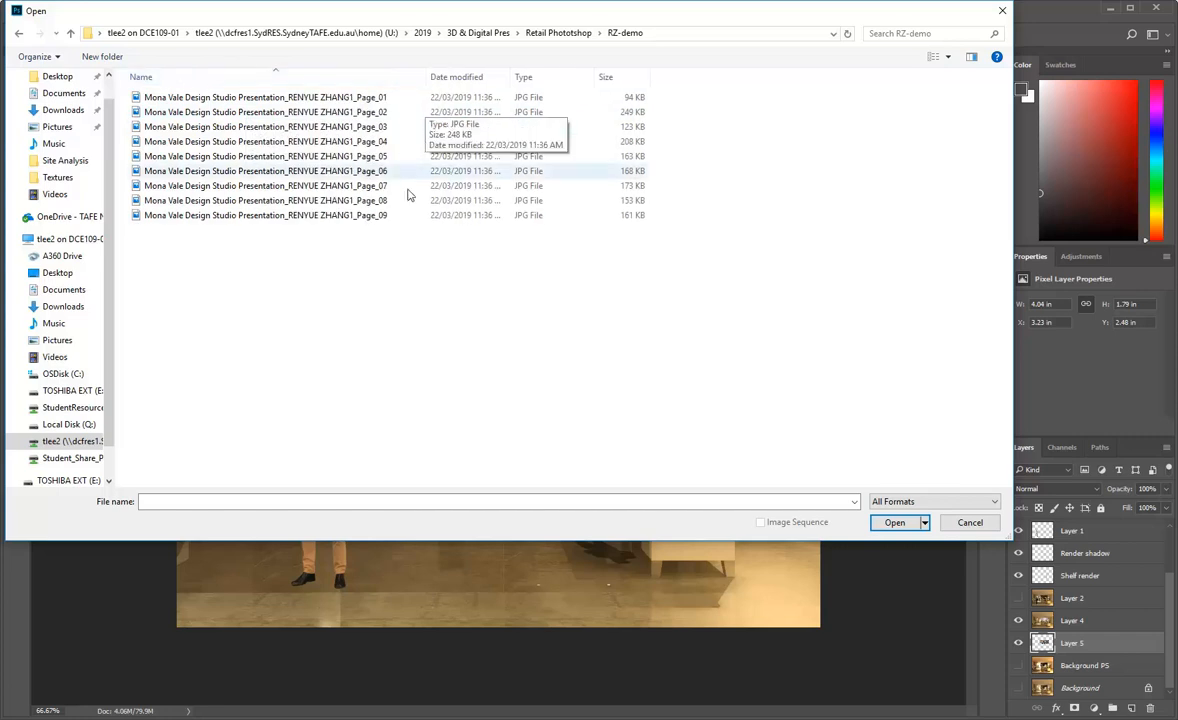
{"action": "left_click", "coordinate": [335, 188]}
{"action": "left_click", "coordinate": [895, 522]}
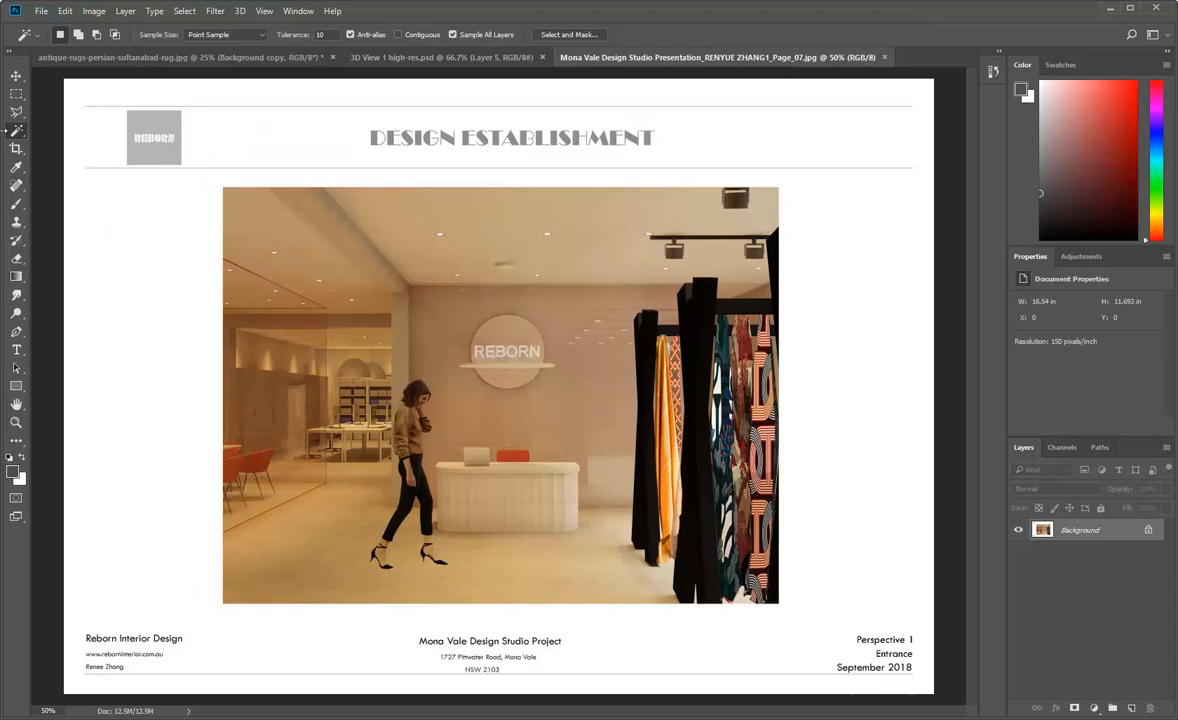
- Outline the hanging fabric display with its black posts on the right of the render using the Polygonal Lasso
{"action": "left_click", "coordinate": [16, 112]}
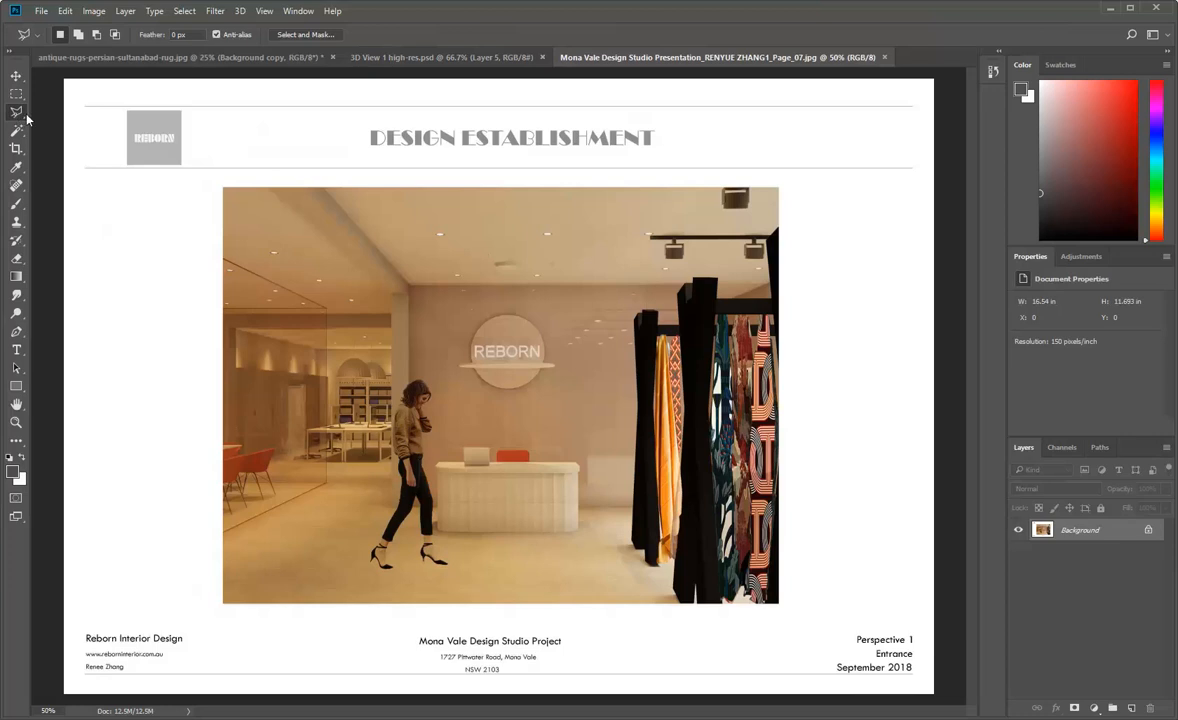
{"action": "left_click", "coordinate": [779, 217]}
{"action": "left_click", "coordinate": [621, 318]}
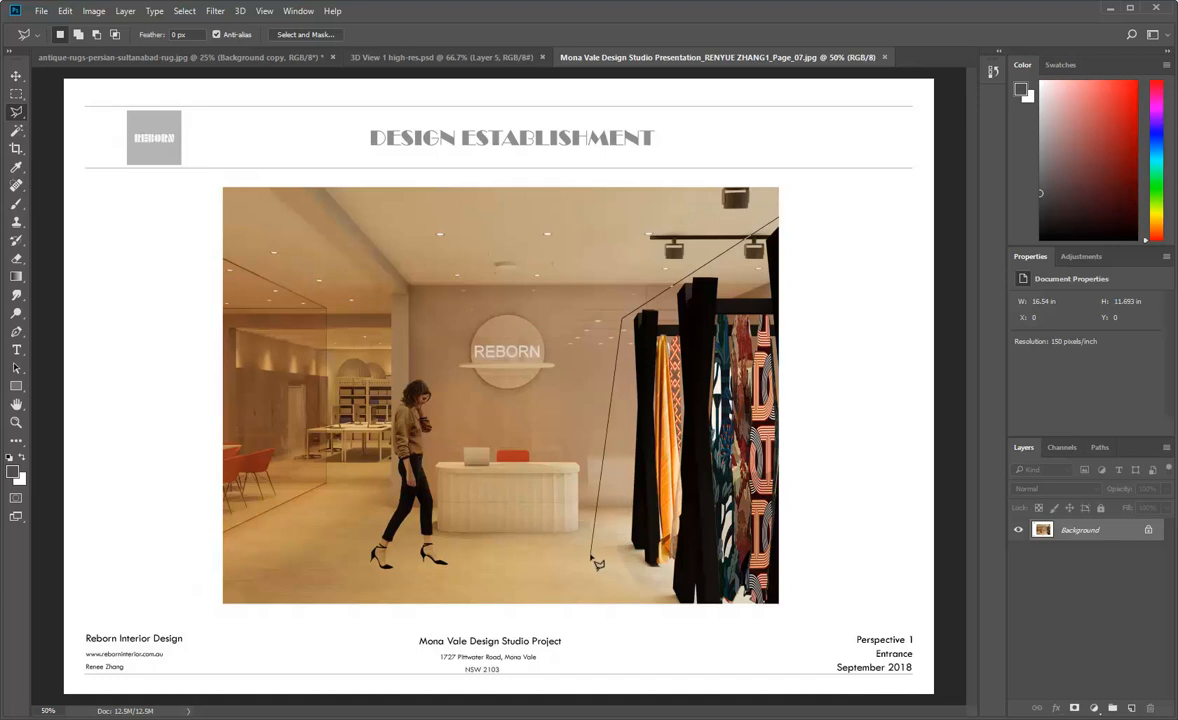
{"action": "left_click", "coordinate": [610, 550]}
{"action": "left_click", "coordinate": [652, 620]}
{"action": "left_click", "coordinate": [803, 625]}
{"action": "left_click", "coordinate": [800, 227]}
{"action": "left_click", "coordinate": [784, 220]}
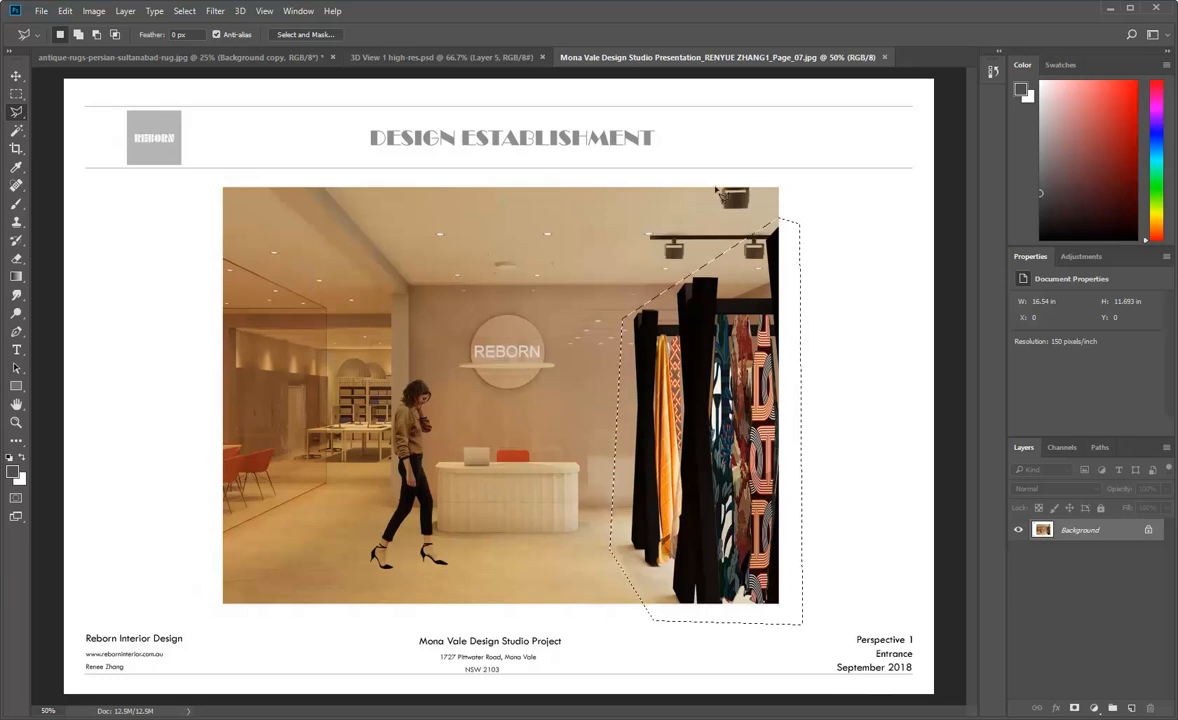
- Copy the selected fabric display and switch to the 3D View 1 high-res.psd document
{"action": "left_click", "coordinate": [64, 11]}
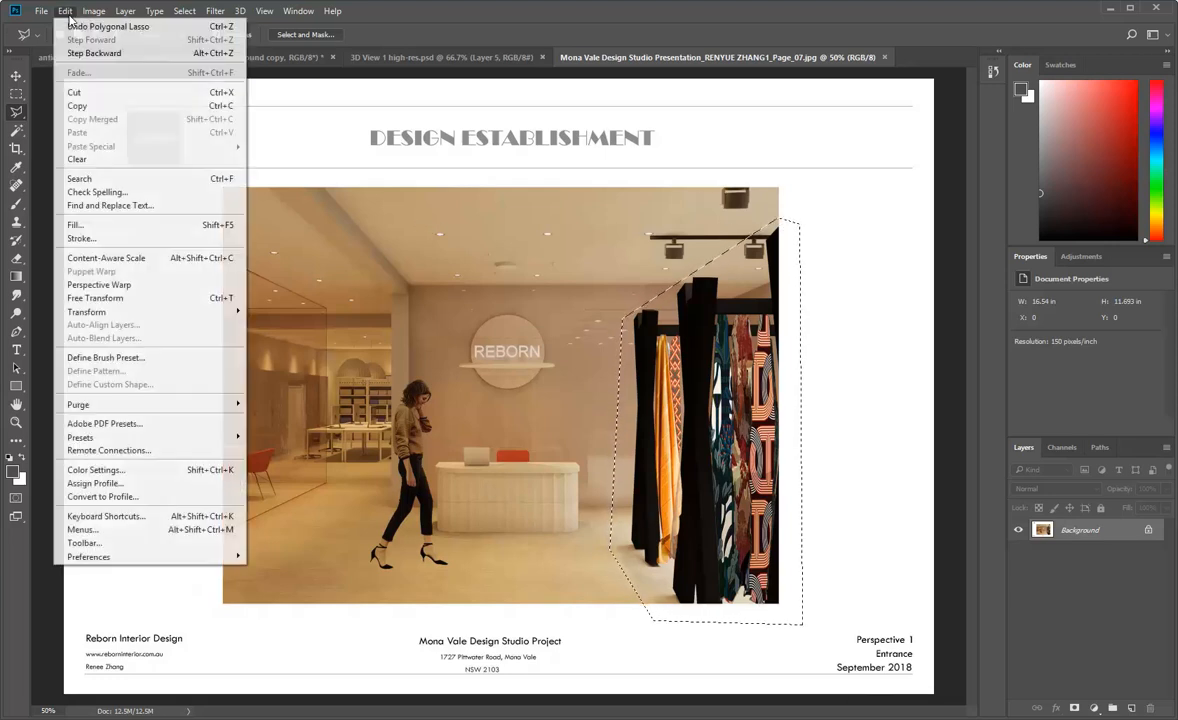
{"action": "left_click", "coordinate": [88, 107]}
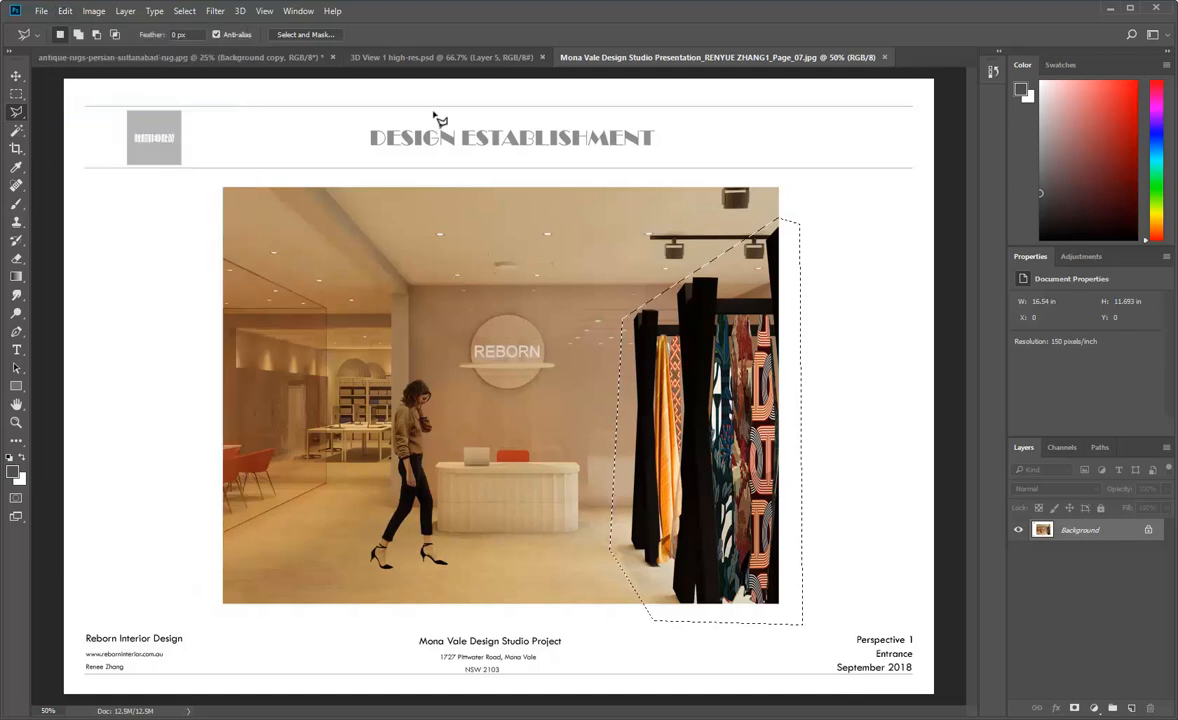
{"action": "left_click", "coordinate": [432, 60]}
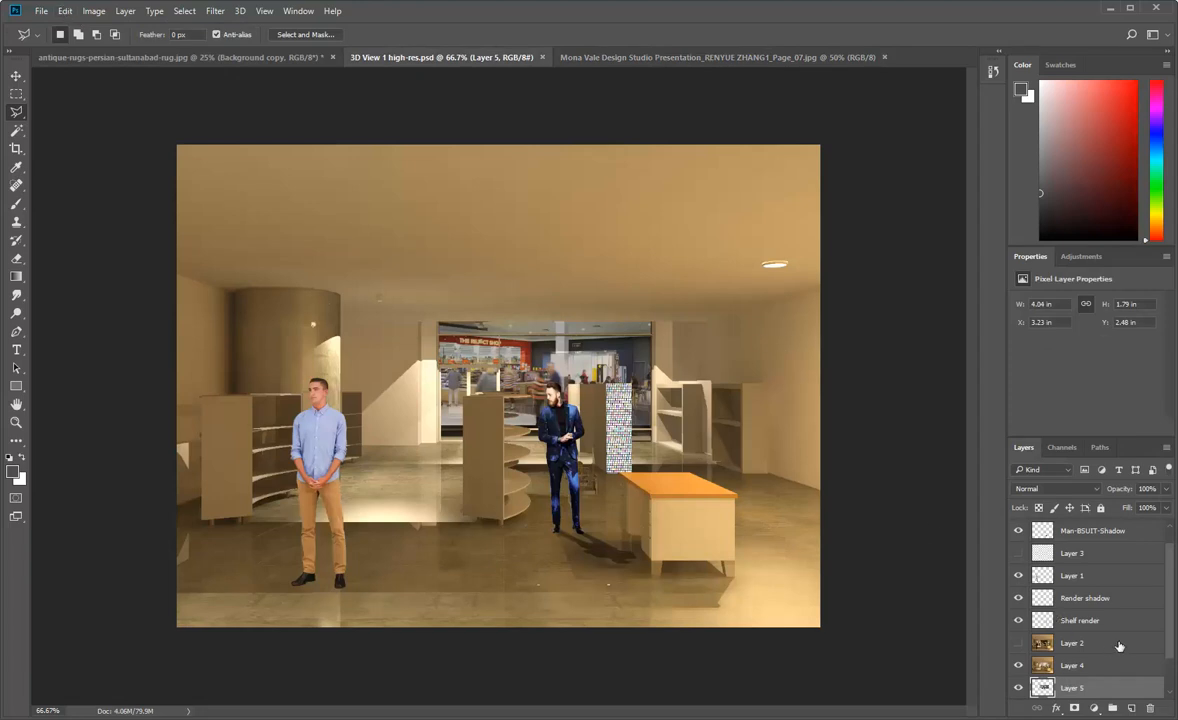
- Paste the fabric display directly above Layer 3 and move it to the image's right edge, at about X 5.81 in, Y -0.61 in
{"action": "scroll", "coordinate": [1075, 622], "scroll_direction": "down", "scroll_amount": 2}
{"action": "scroll", "coordinate": [1075, 632], "scroll_direction": "up", "scroll_amount": 3}
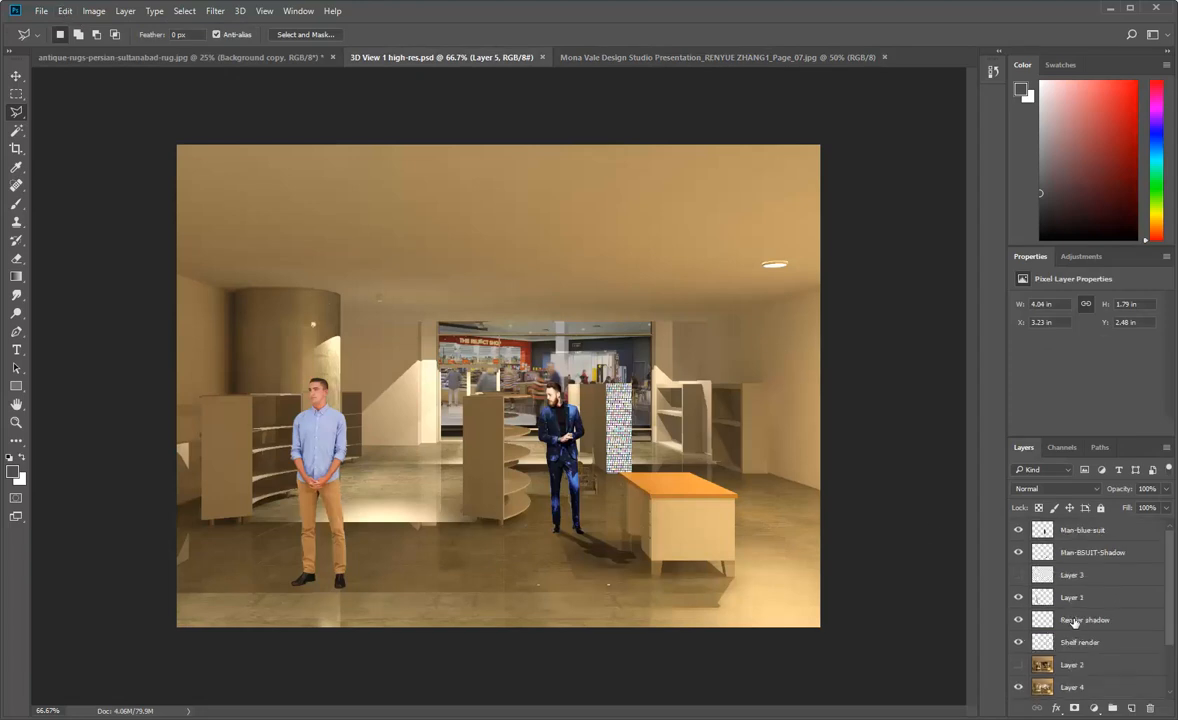
{"action": "left_click", "coordinate": [1019, 530]}
{"action": "left_click", "coordinate": [1019, 530]}
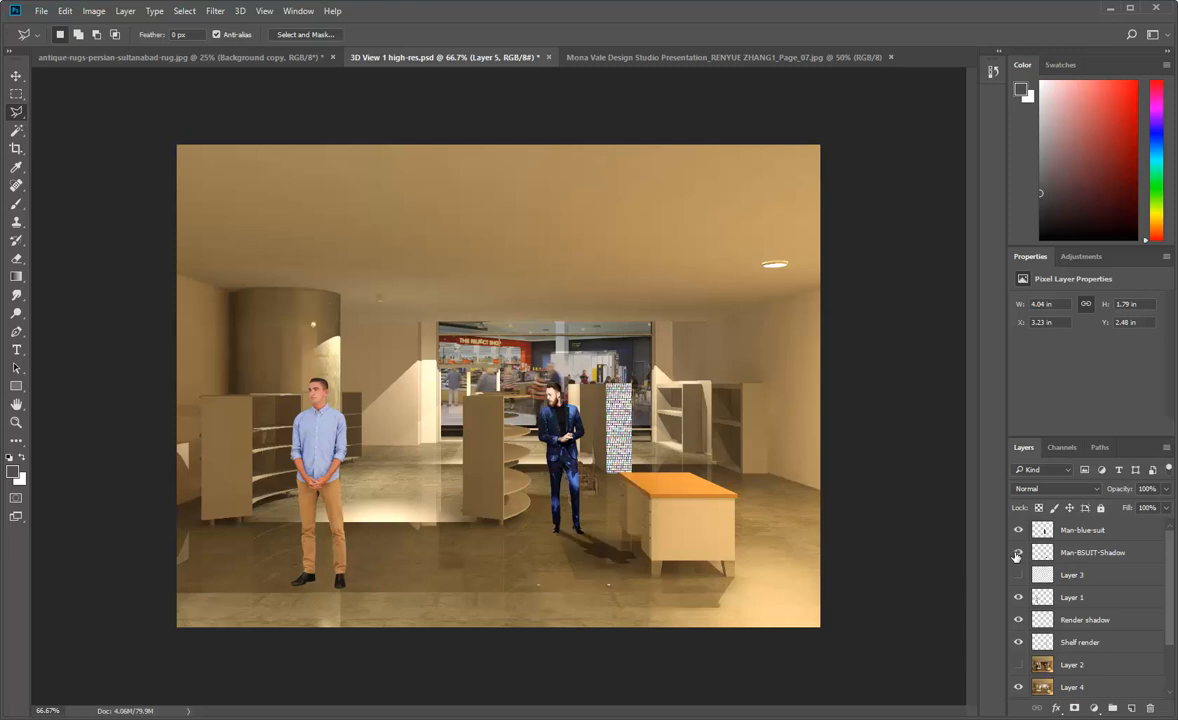
{"action": "left_click", "coordinate": [1071, 576]}
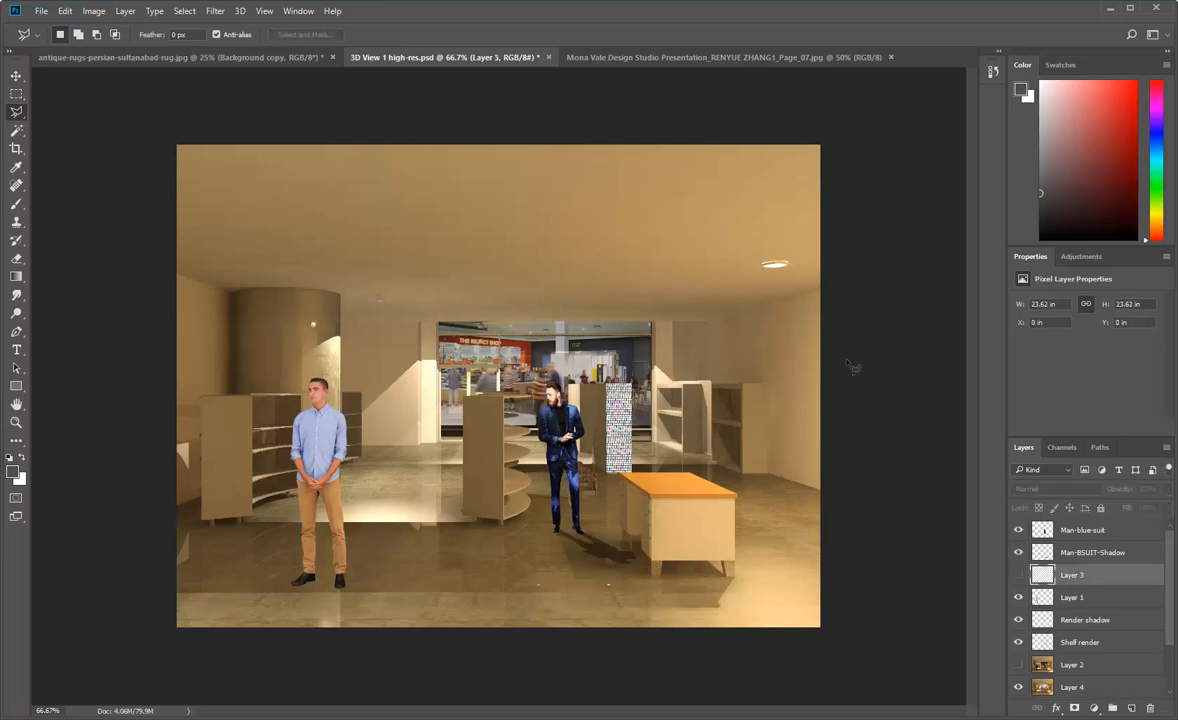
{"action": "left_click", "coordinate": [64, 12]}
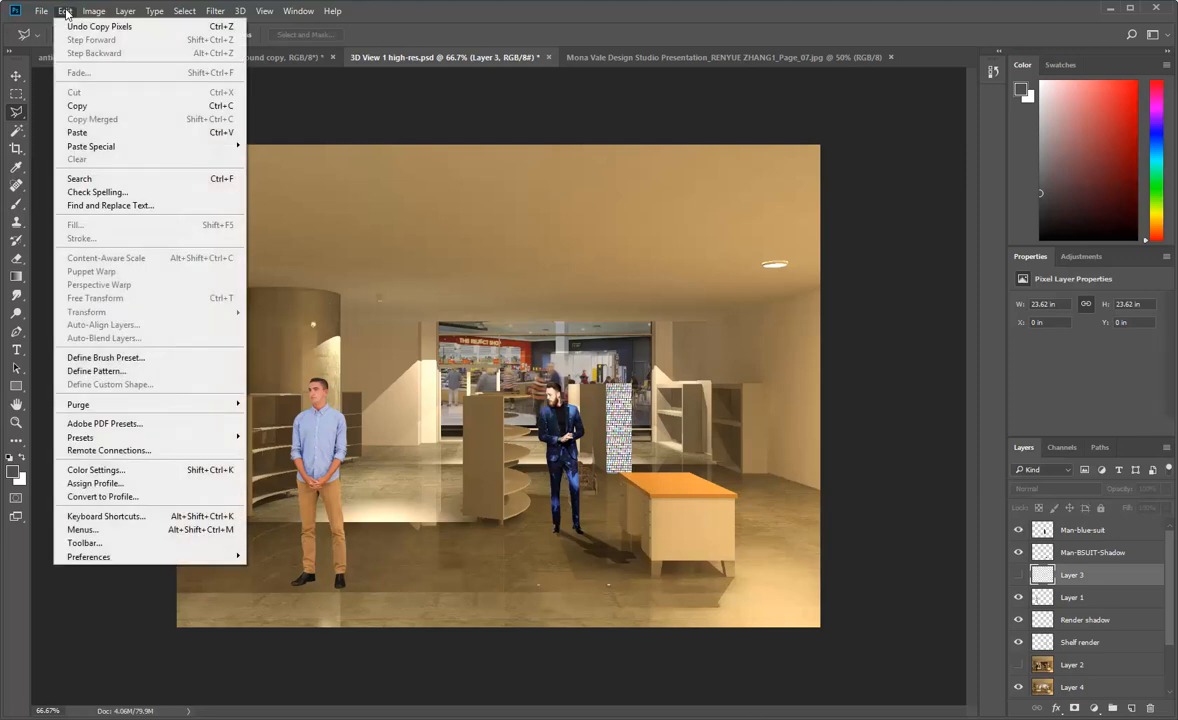
{"action": "left_click", "coordinate": [101, 134]}
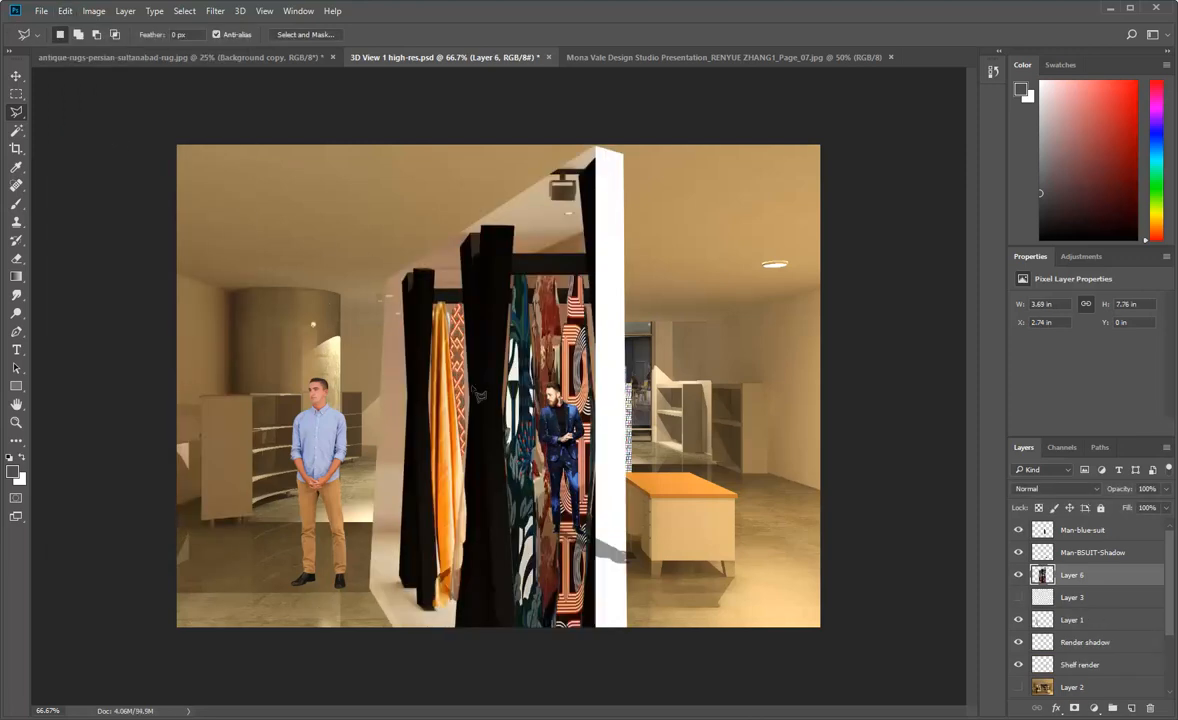
{"action": "left_click", "coordinate": [16, 76]}
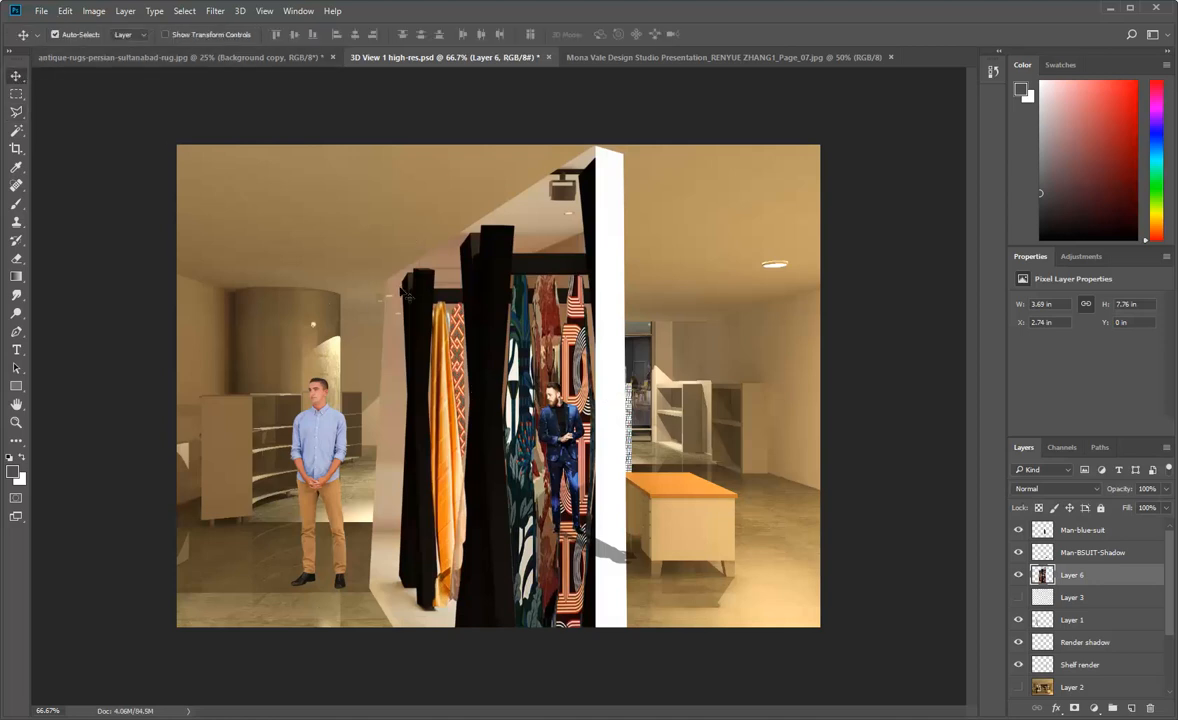
{"action": "left_click_drag", "start_coordinate": [482, 320], "coordinate": [735, 299]}
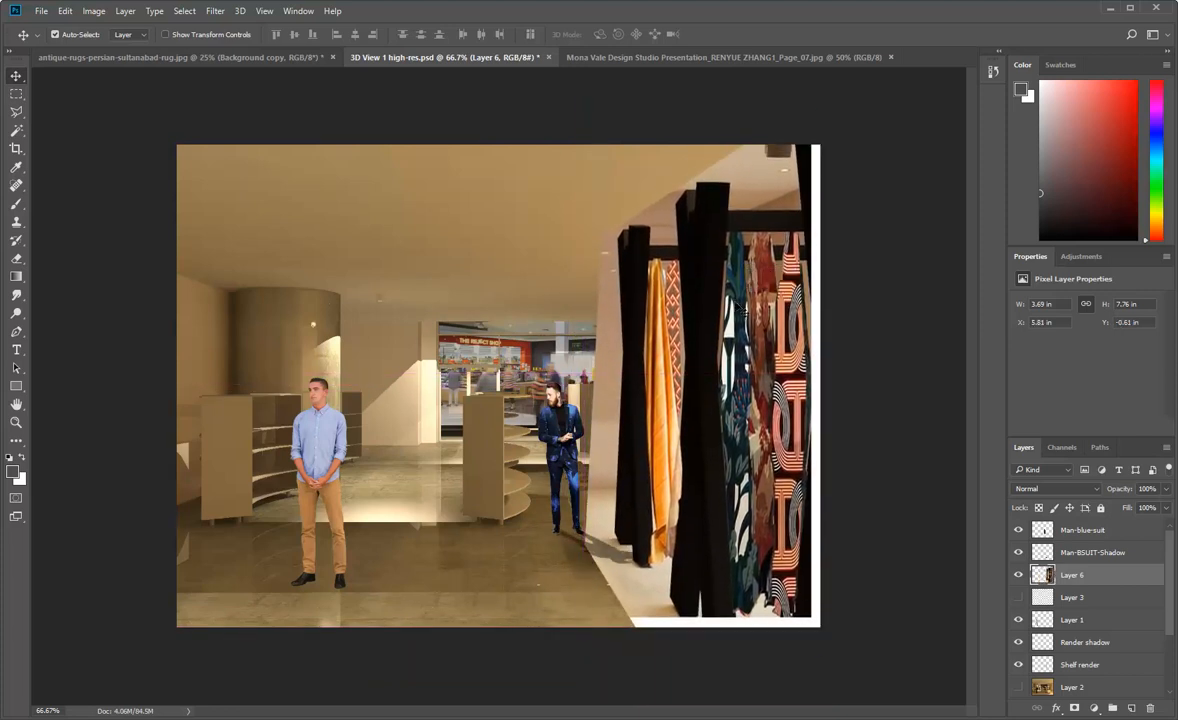
- Scale Layer 6's fabric display to about 112% width and 78% height, placing it at about X 5.95 in, Y 0.65 in
{"action": "key", "text": "ctrl+t"}
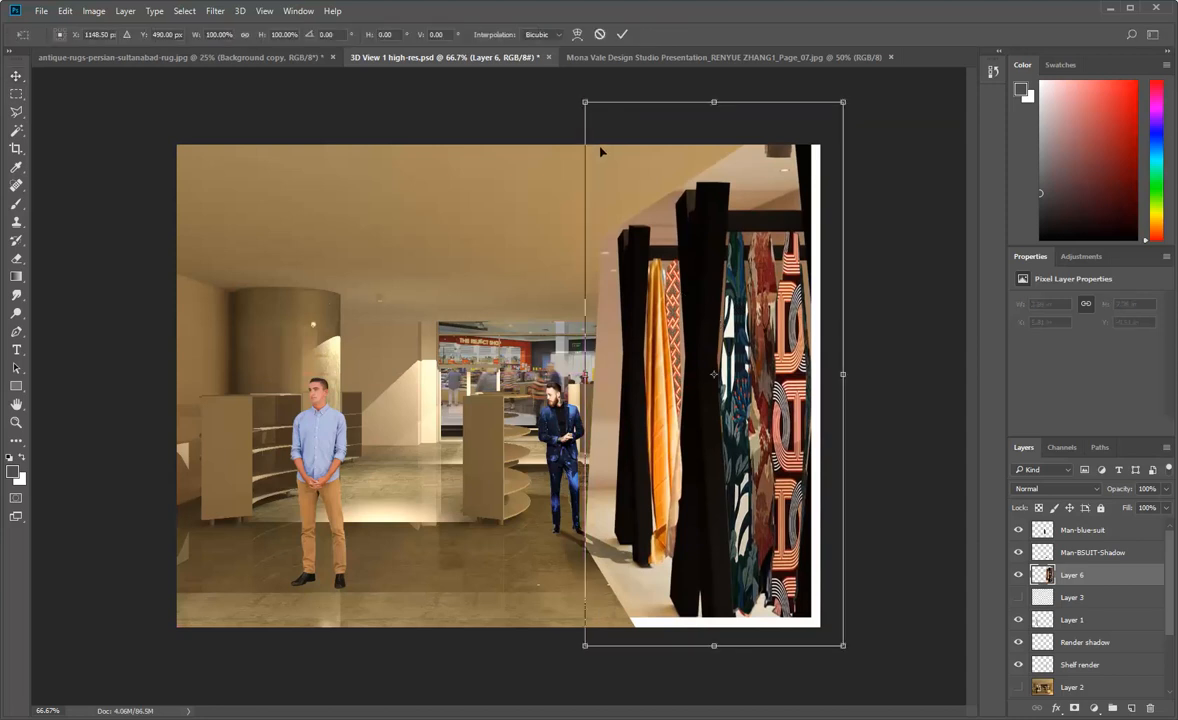
{"action": "left_click_drag", "start_coordinate": [585, 101], "coordinate": [647, 227]}
{"action": "left_click_drag", "start_coordinate": [737, 356], "coordinate": [756, 390]}
{"action": "left_click_drag", "start_coordinate": [745, 368], "coordinate": [777, 330]}
{"action": "left_click_drag", "start_coordinate": [682, 409], "coordinate": [639, 409]}
{"action": "mouse_move", "coordinate": [722, 368]}
{"action": "left_mouse_down"}
{"action": "mouse_move", "coordinate": [722, 502]}
{"action": "mouse_move", "coordinate": [717, 360]}
{"action": "left_mouse_up"}
{"action": "left_click_drag", "start_coordinate": [630, 398], "coordinate": [584, 398]}
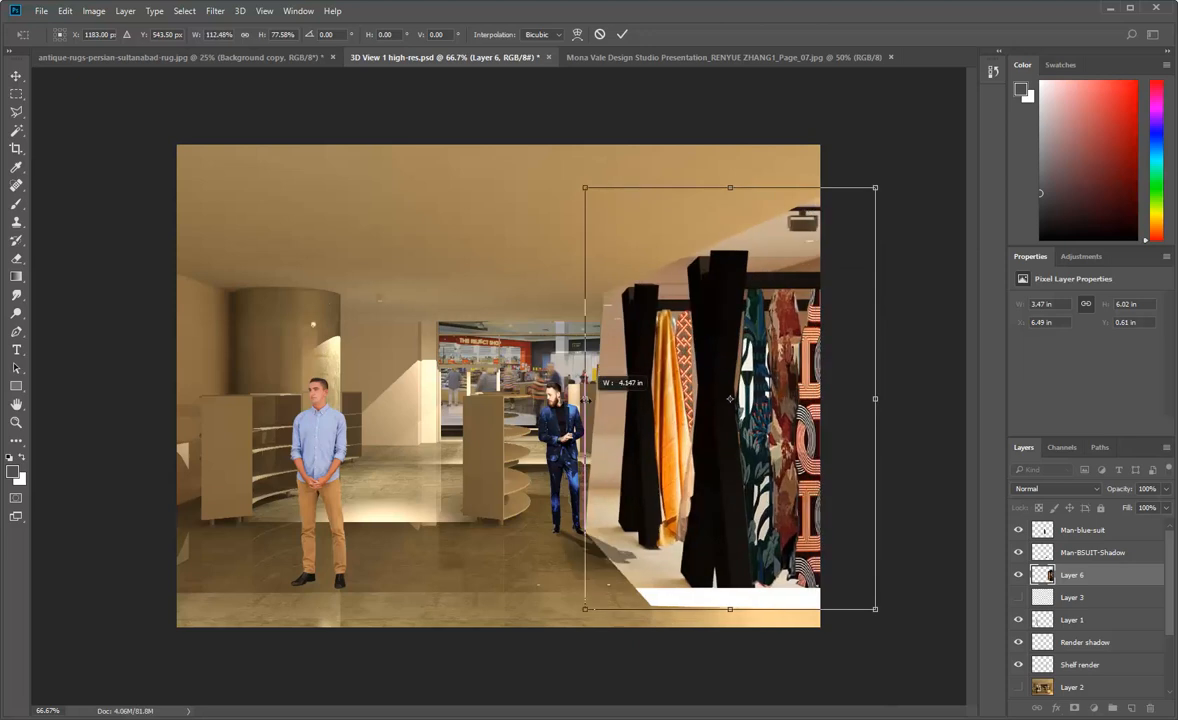
{"action": "mouse_move", "coordinate": [709, 375]}
{"action": "left_mouse_down"}
{"action": "mouse_move", "coordinate": [625, 433]}
{"action": "mouse_move", "coordinate": [675, 392]}
{"action": "mouse_move", "coordinate": [719, 377]}
{"action": "left_mouse_up"}
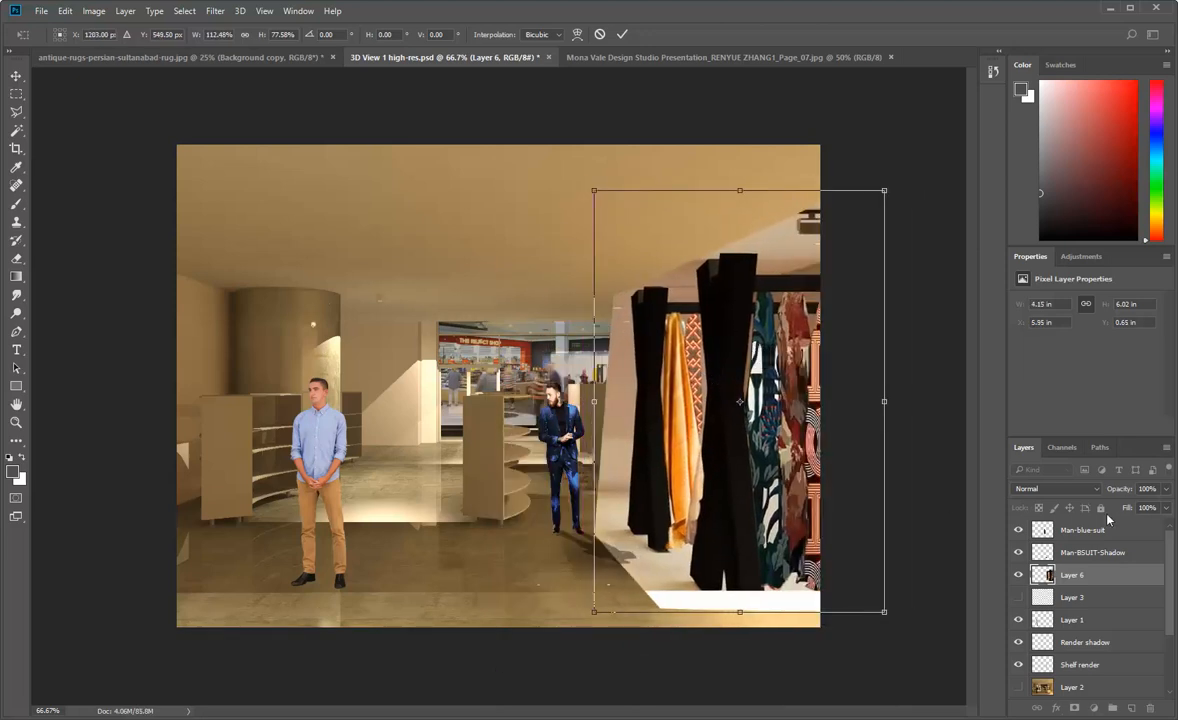
- Lower Layer 6's opacity to 64%, stretch the fabric display to about 141% width and shift it past the image's right edge
{"action": "left_click", "coordinate": [1166, 490]}
{"action": "mouse_move", "coordinate": [1164, 508]}
{"action": "left_mouse_down"}
{"action": "mouse_move", "coordinate": [1123, 510]}
{"action": "mouse_move", "coordinate": [1143, 513]}
{"action": "left_mouse_up"}
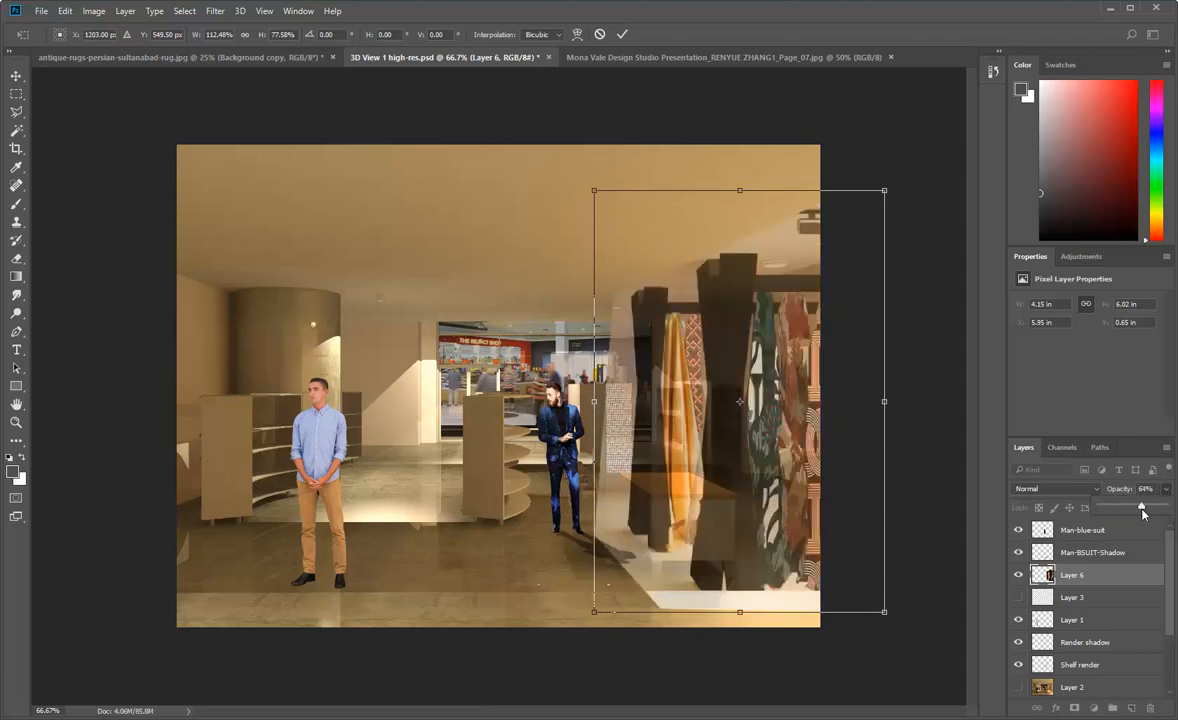
{"action": "left_click", "coordinate": [627, 431]}
{"action": "mouse_move", "coordinate": [594, 401]}
{"action": "left_mouse_down"}
{"action": "mouse_move", "coordinate": [621, 401]}
{"action": "mouse_move", "coordinate": [573, 401]}
{"action": "left_mouse_up"}
{"action": "mouse_move", "coordinate": [689, 393]}
{"action": "left_mouse_down"}
{"action": "mouse_move", "coordinate": [692, 465]}
{"action": "mouse_move", "coordinate": [768, 478]}
{"action": "mouse_move", "coordinate": [722, 385]}
{"action": "mouse_move", "coordinate": [682, 387]}
{"action": "mouse_move", "coordinate": [693, 381]}
{"action": "left_mouse_up"}
{"action": "left_click_drag", "start_coordinate": [570, 409], "coordinate": [518, 409]}
{"action": "left_click_drag", "start_coordinate": [684, 354], "coordinate": [791, 350]}
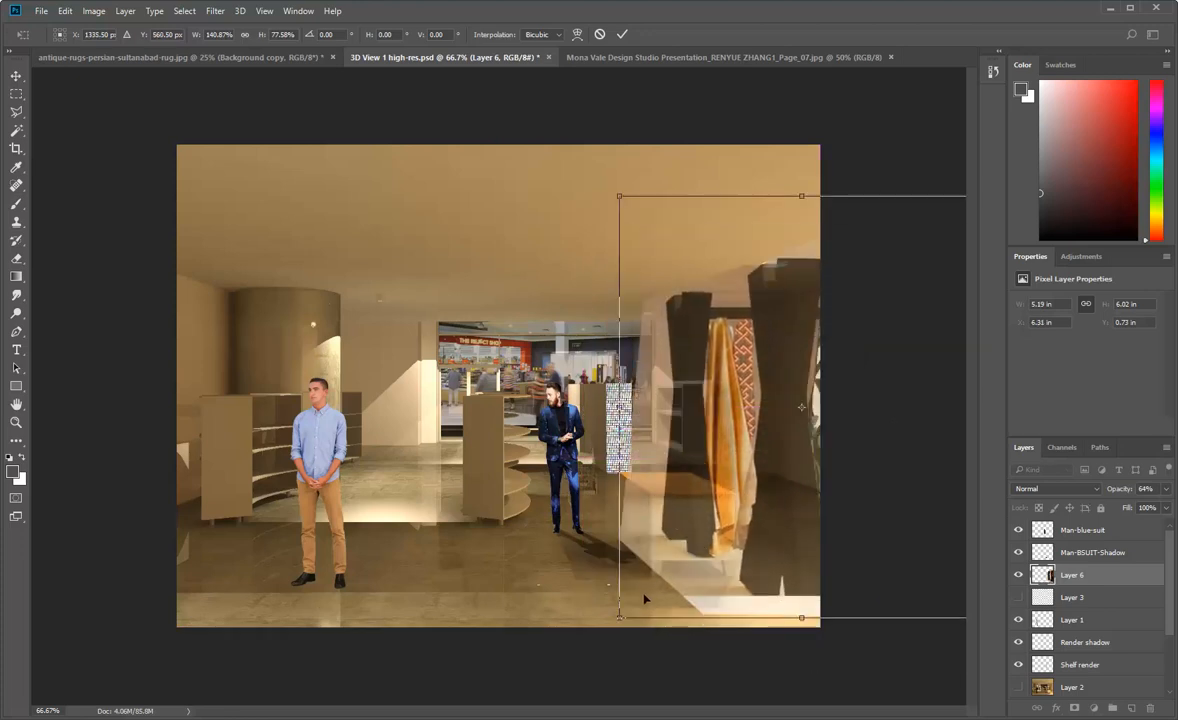
- Enlarge the fabric display to about 154% width and 85% height at X 6.13 in, Y 0.69 in, and restore its opacity to 100%
{"action": "left_click_drag", "start_coordinate": [620, 620], "coordinate": [589, 654]}
{"action": "mouse_move", "coordinate": [680, 456]}
{"action": "left_mouse_down"}
{"action": "mouse_move", "coordinate": [697, 460]}
{"action": "mouse_move", "coordinate": [686, 442]}
{"action": "mouse_move", "coordinate": [589, 449]}
{"action": "mouse_move", "coordinate": [588, 536]}
{"action": "mouse_move", "coordinate": [693, 444]}
{"action": "mouse_move", "coordinate": [675, 458]}
{"action": "mouse_move", "coordinate": [717, 457]}
{"action": "mouse_move", "coordinate": [692, 452]}
{"action": "left_mouse_up"}
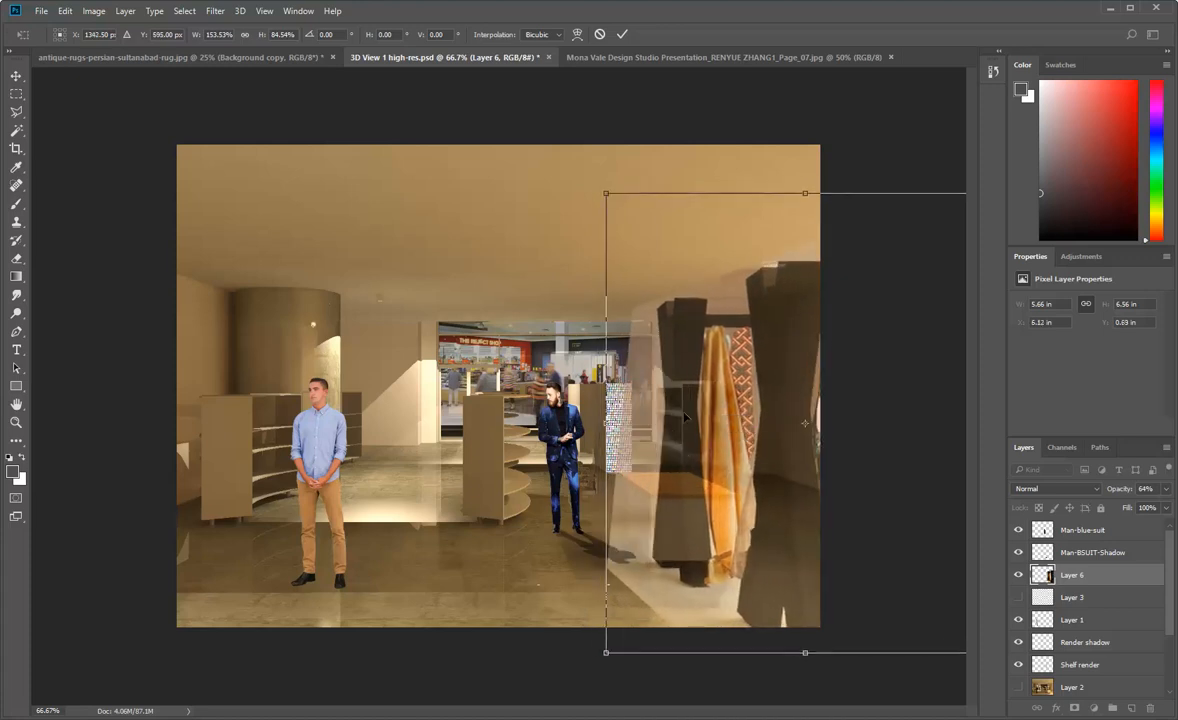
{"action": "key", "text": "Return"}
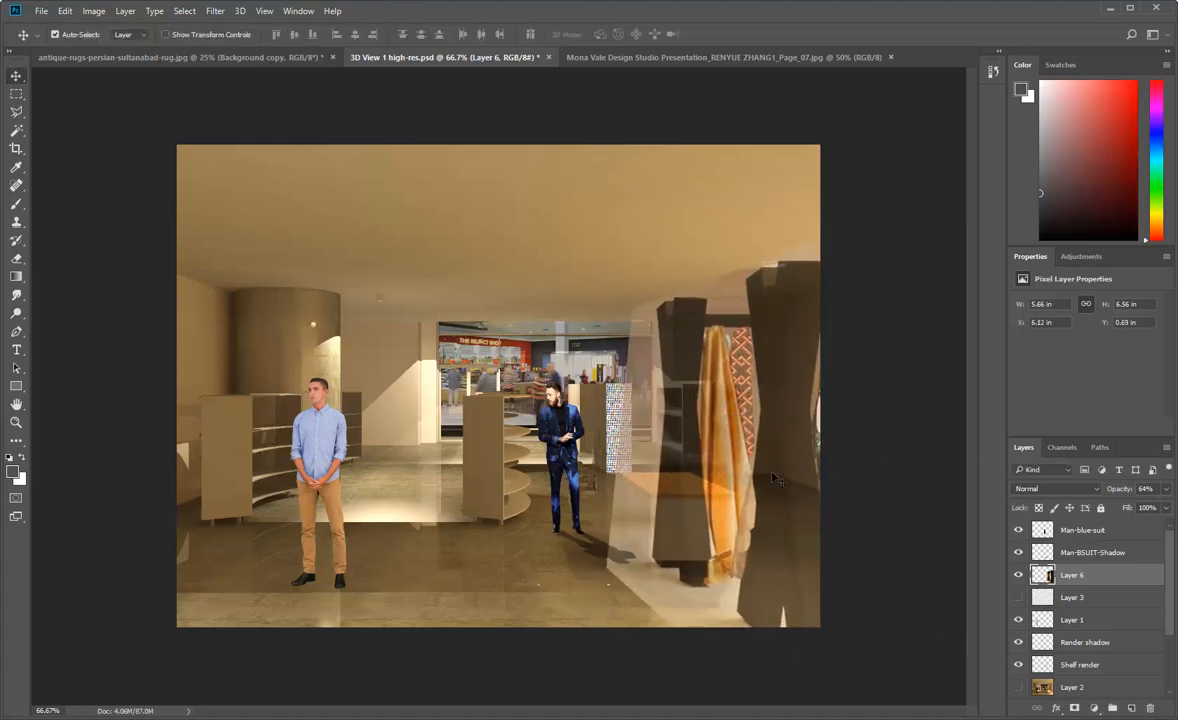
{"action": "mouse_move", "coordinate": [690, 386]}
{"action": "left_mouse_down"}
{"action": "mouse_move", "coordinate": [691, 374]}
{"action": "mouse_move", "coordinate": [691, 386]}
{"action": "left_mouse_up"}
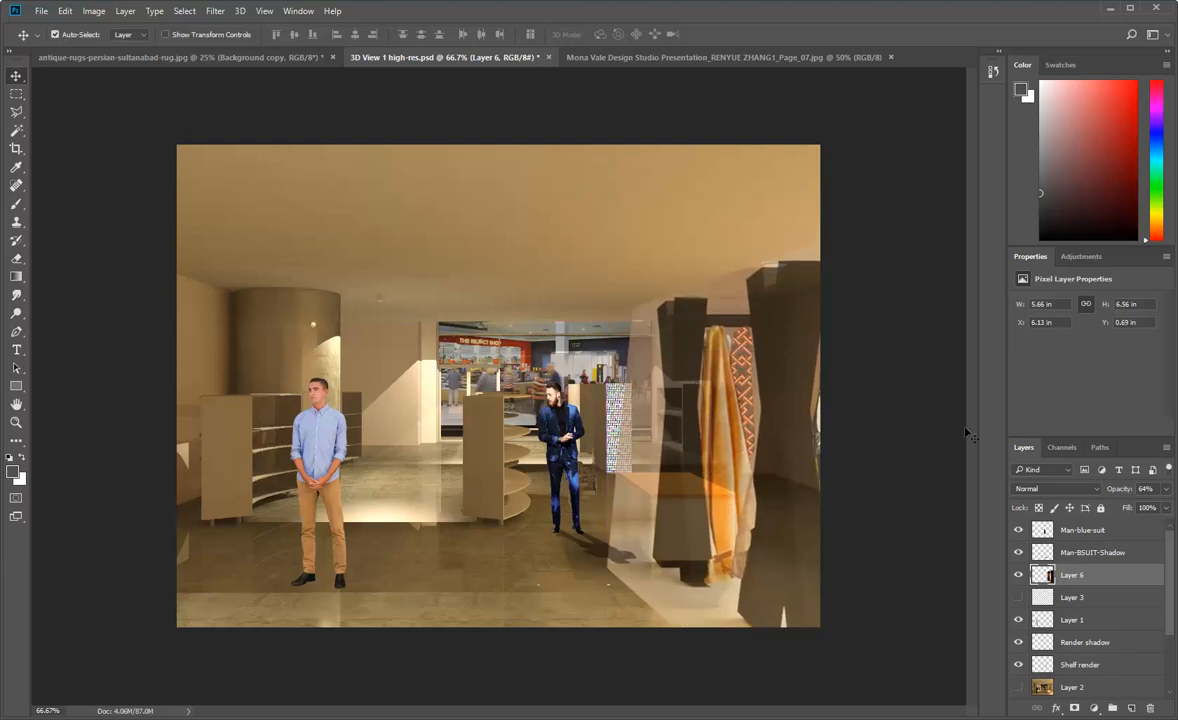
{"action": "left_click", "coordinate": [1166, 489]}
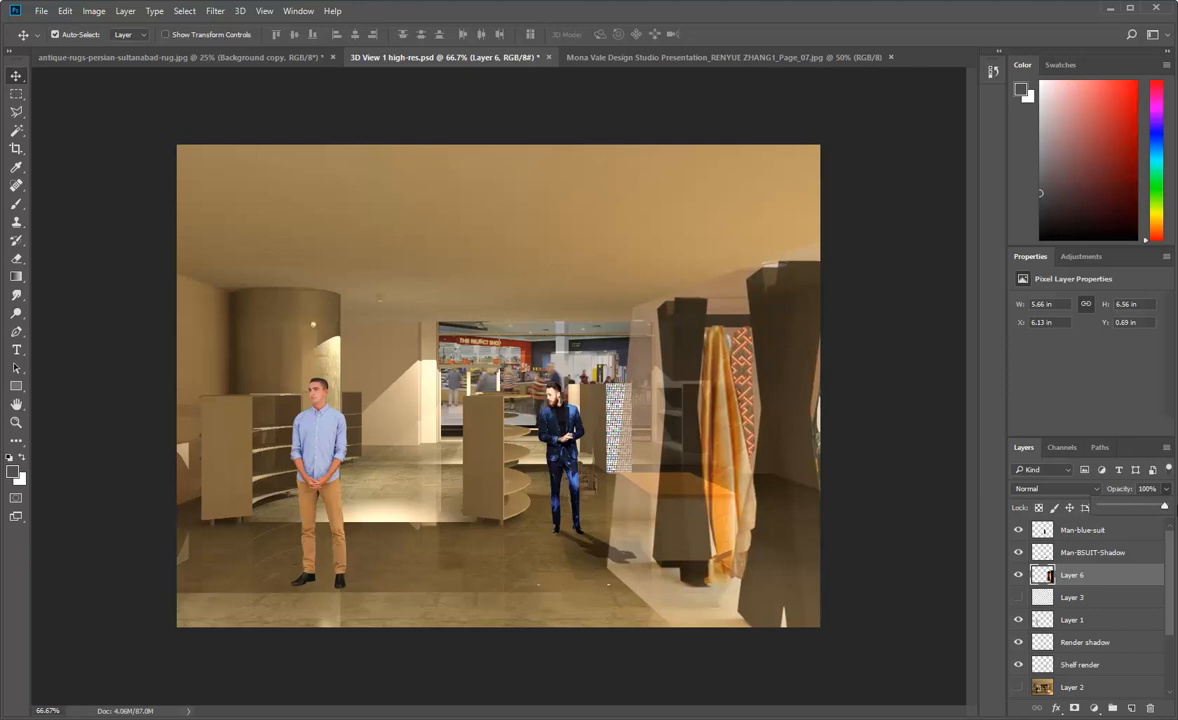
{"action": "left_click_drag", "start_coordinate": [1141, 503], "coordinate": [1166, 503]}
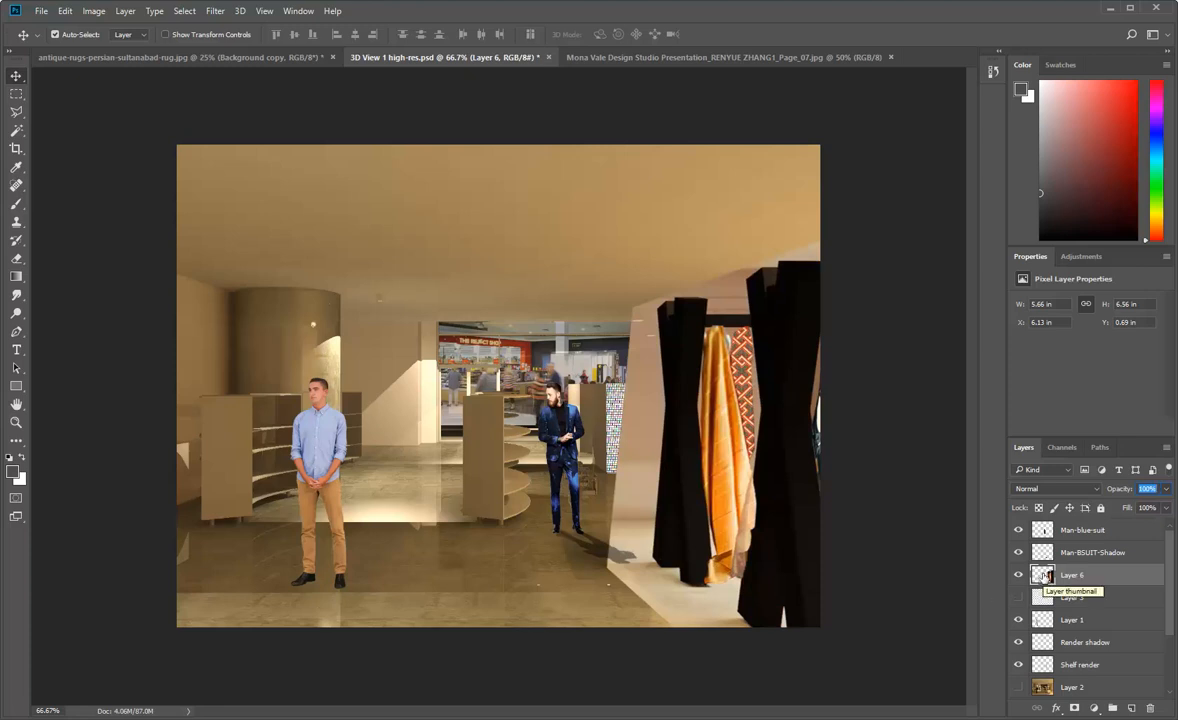
- Add a Reveal All layer mask to Layer 6 and compare the render with the layer hidden and shown
{"action": "left_click", "coordinate": [121, 13]}
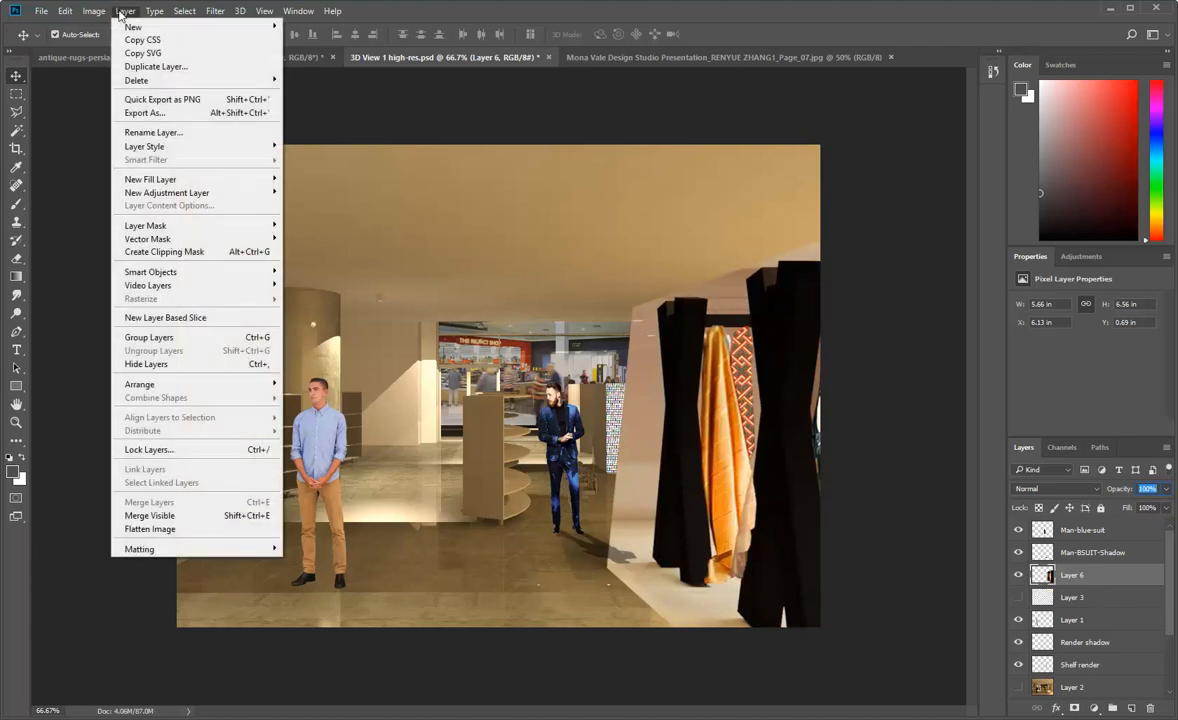
{"action": "mouse_move", "coordinate": [170, 227]}
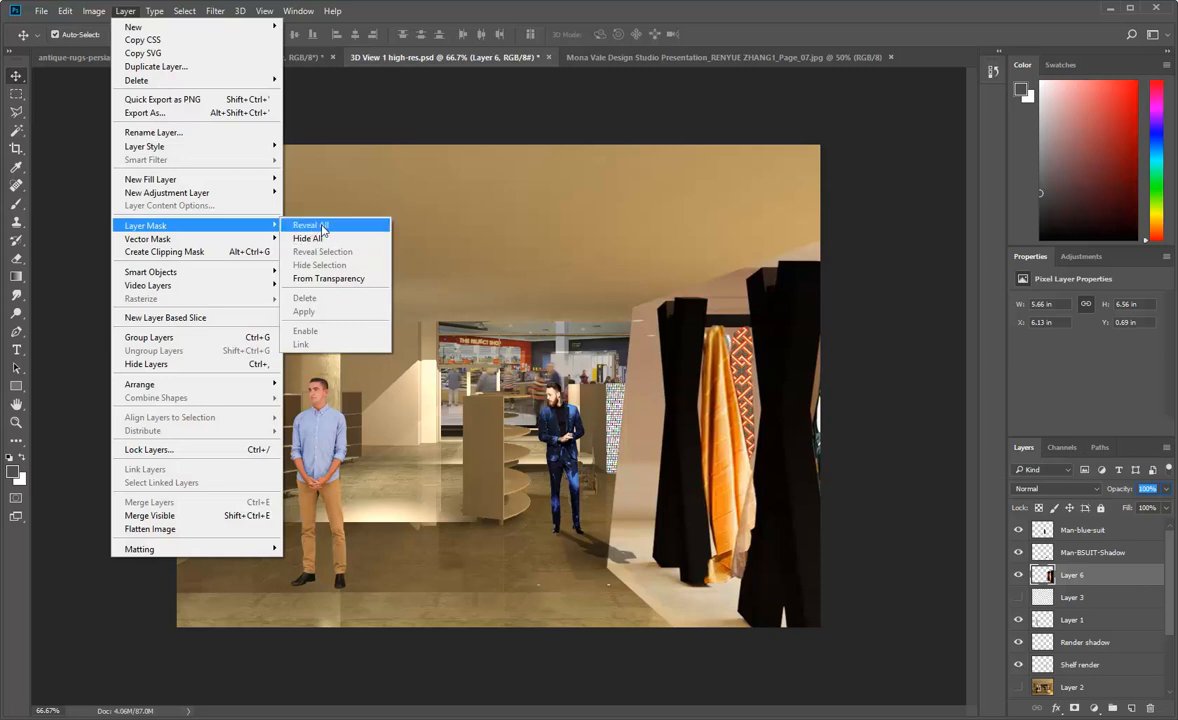
{"action": "left_click", "coordinate": [323, 230]}
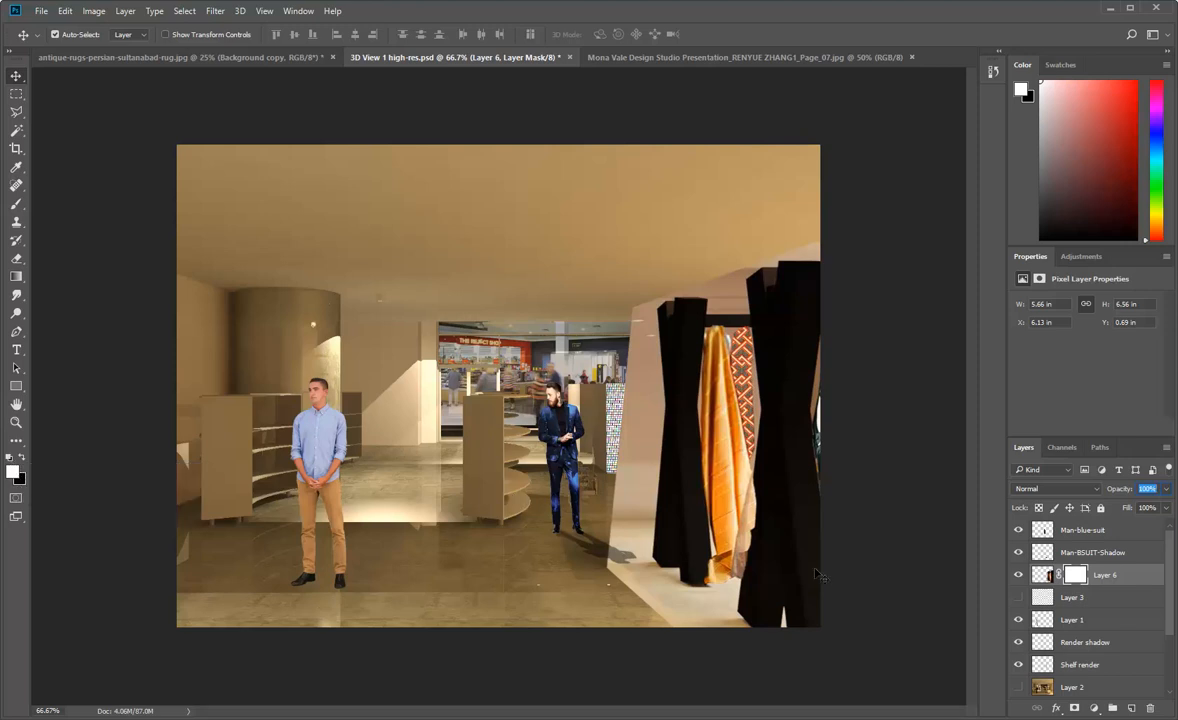
{"action": "left_click", "coordinate": [1019, 576]}
{"action": "left_click", "coordinate": [1019, 576]}
{"action": "left_click", "coordinate": [1019, 576]}
{"action": "left_click", "coordinate": [1019, 576]}
- Set up the Brush tool at 25 px with black as the foreground colour for painting on Layer 6's mask
{"action": "left_click", "coordinate": [16, 204]}
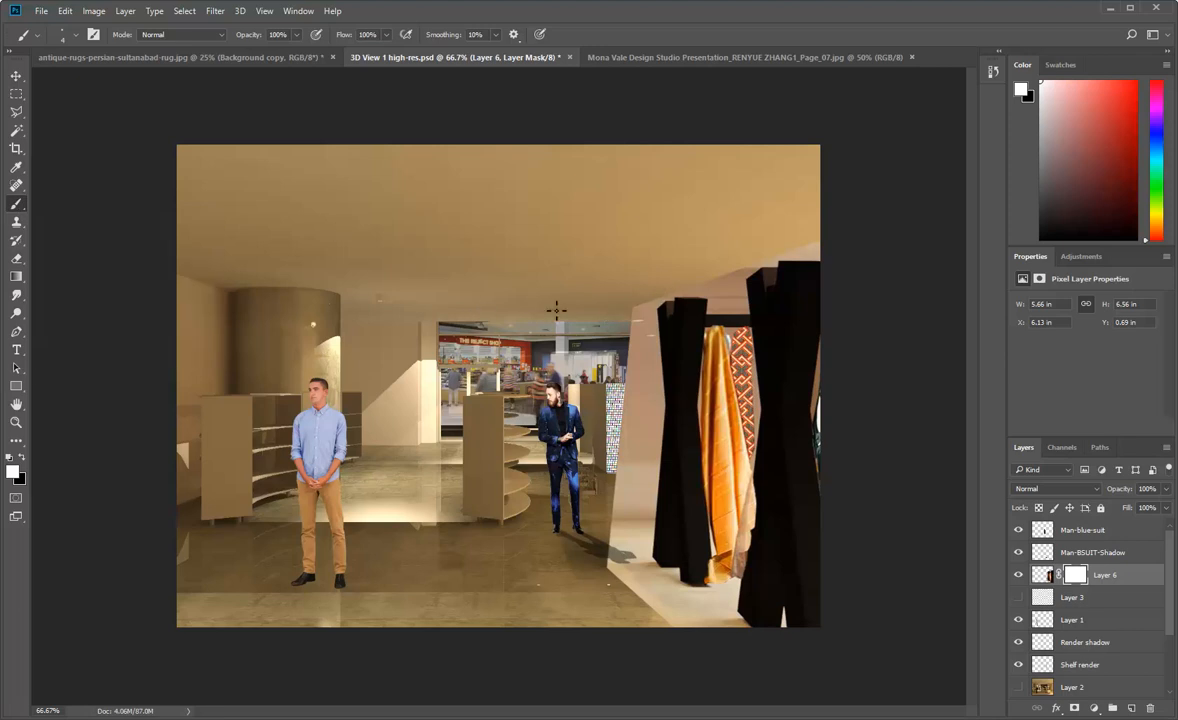
{"action": "key", "text": "bracketright"}
{"action": "key", "text": "bracketright"}
{"action": "key", "text": "bracketright"}
{"action": "key", "text": "bracketright"}
{"action": "key", "text": "bracketright"}
{"action": "key", "text": "bracketright"}
{"action": "key", "text": "bracketright"}
{"action": "right_click", "coordinate": [649, 389]}
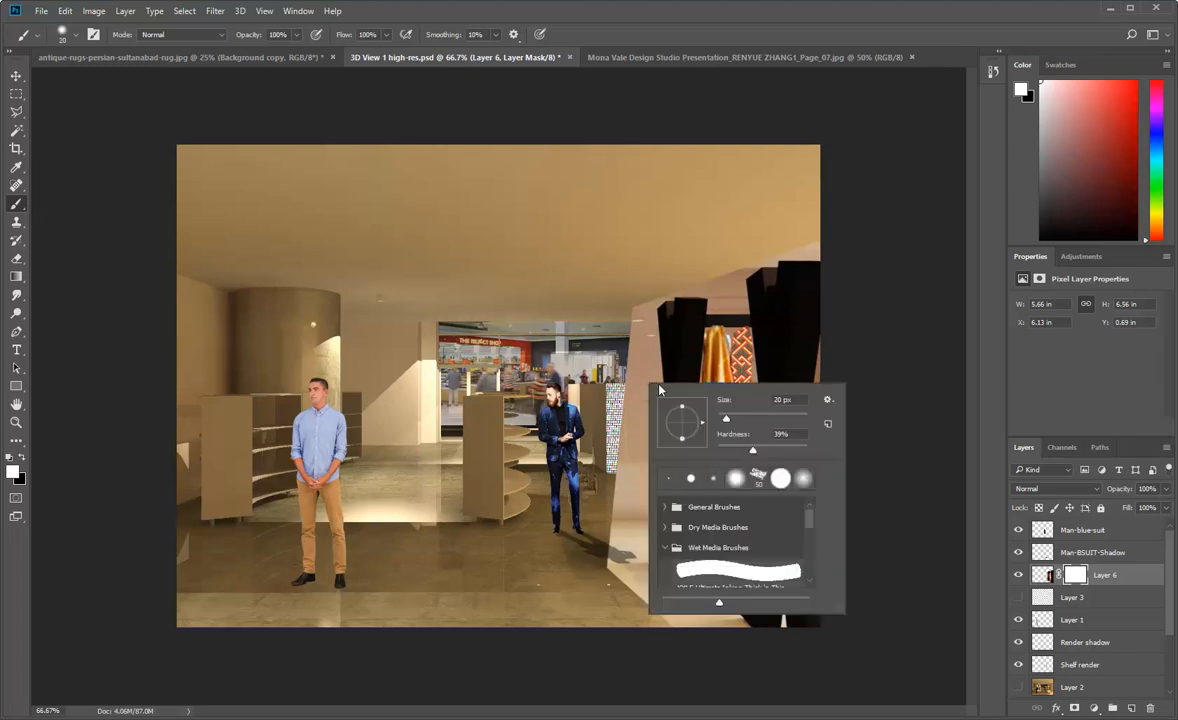
{"action": "left_click_drag", "start_coordinate": [727, 420], "coordinate": [730, 421]}
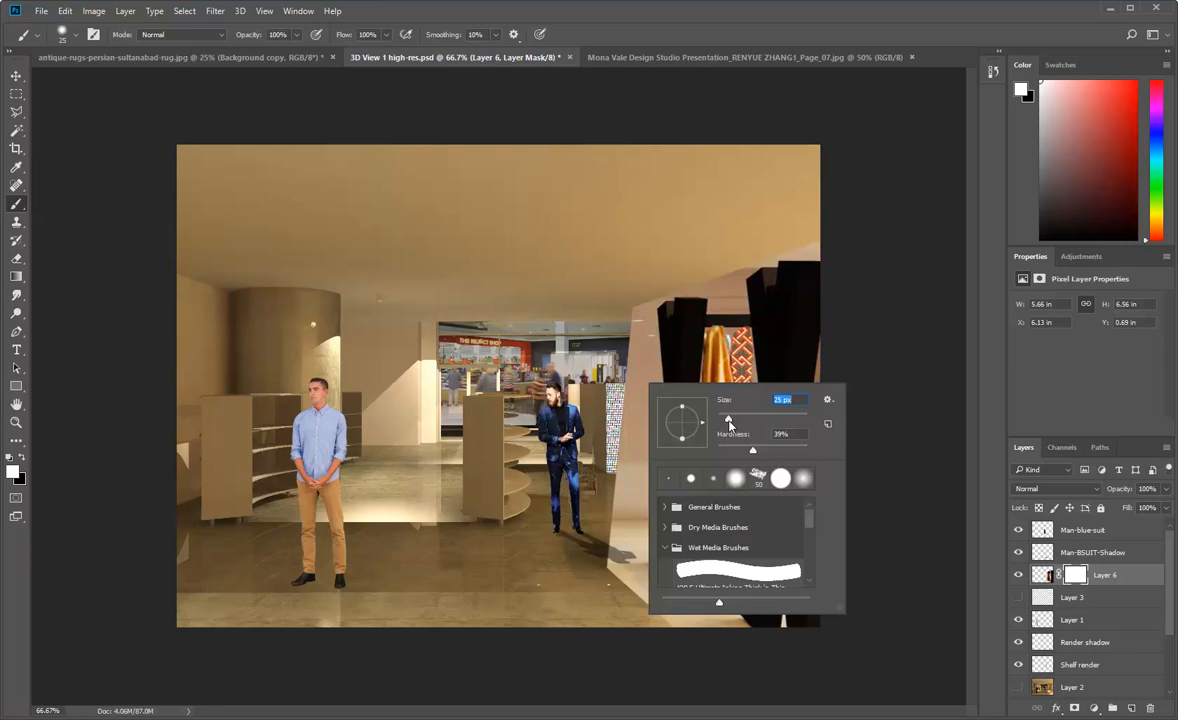
{"action": "left_click", "coordinate": [647, 378]}
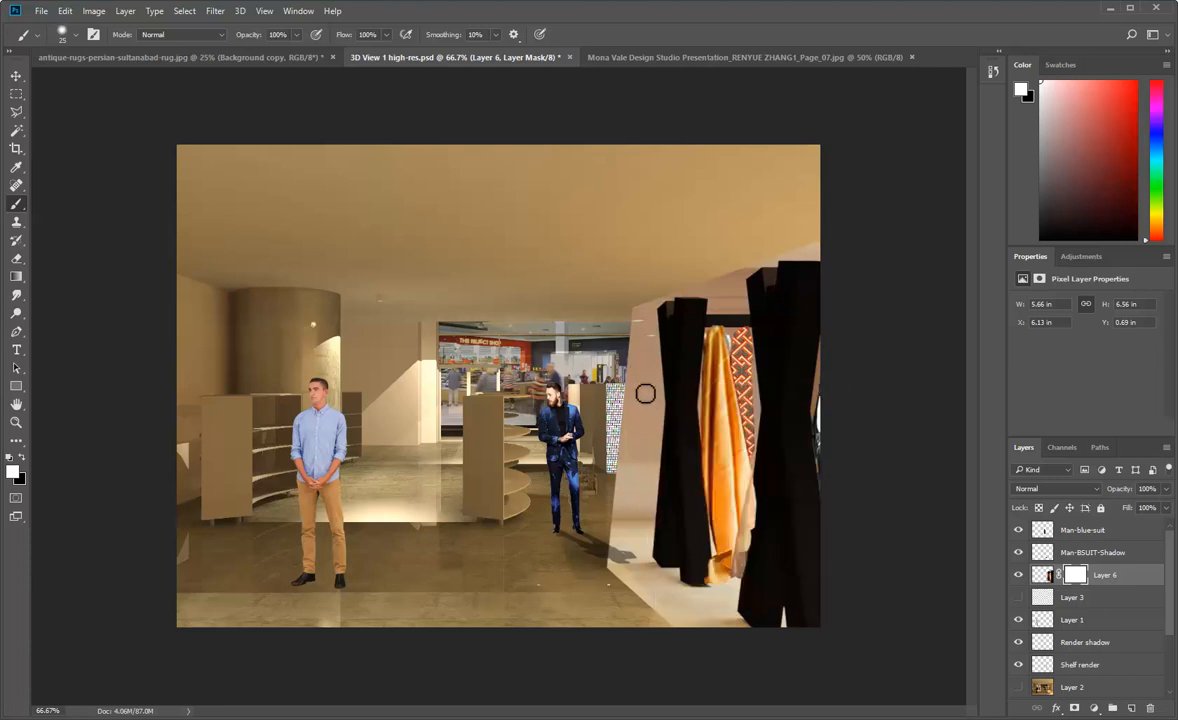
{"action": "left_click", "coordinate": [22, 458]}
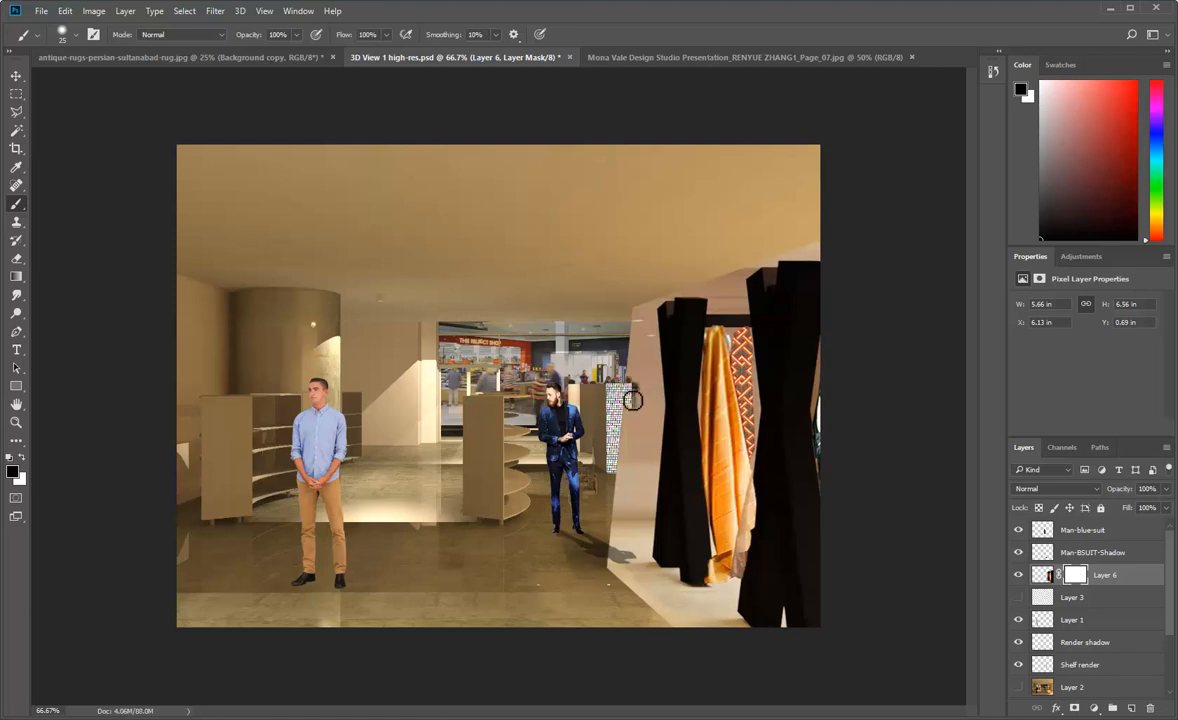
- Mask out the pale wall between the shop window and the left black post, and restore the post's edge with white
{"action": "left_click_drag", "start_coordinate": [631, 394], "coordinate": [632, 419]}
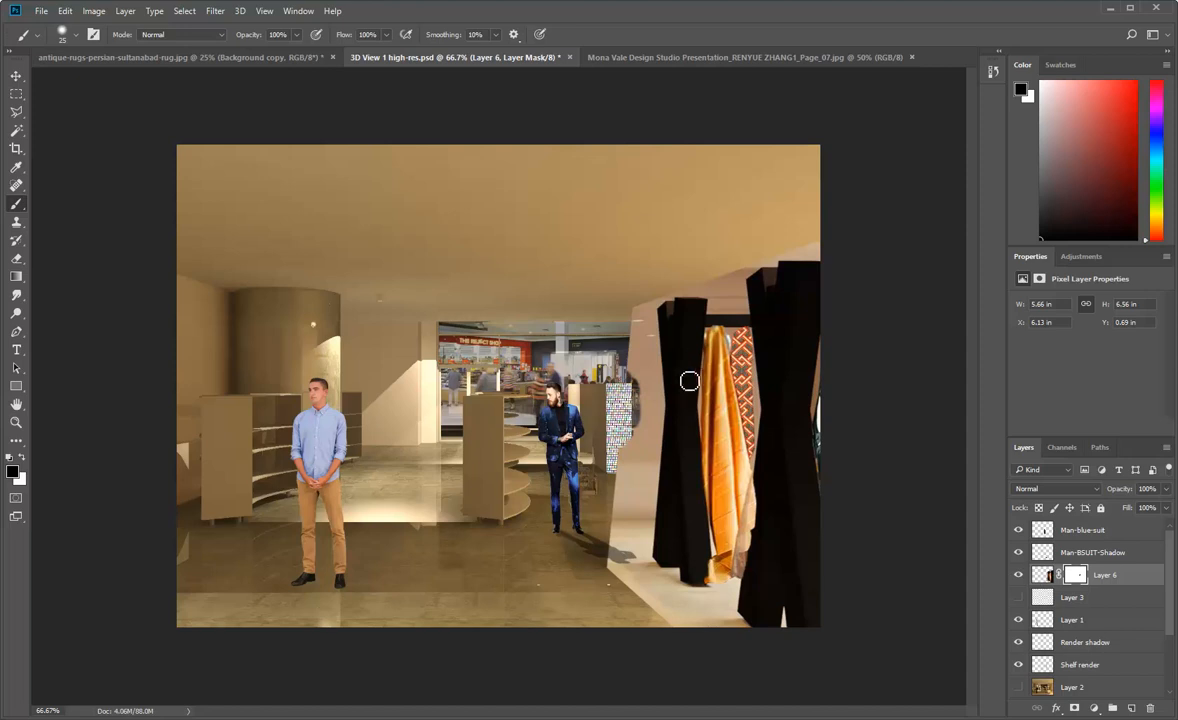
{"action": "mouse_move", "coordinate": [615, 476]}
{"action": "left_mouse_down"}
{"action": "mouse_move", "coordinate": [639, 304]}
{"action": "mouse_move", "coordinate": [639, 322]}
{"action": "mouse_move", "coordinate": [653, 311]}
{"action": "mouse_move", "coordinate": [667, 384]}
{"action": "mouse_move", "coordinate": [660, 424]}
{"action": "mouse_move", "coordinate": [657, 382]}
{"action": "mouse_move", "coordinate": [639, 448]}
{"action": "mouse_move", "coordinate": [663, 359]}
{"action": "mouse_move", "coordinate": [654, 391]}
{"action": "mouse_move", "coordinate": [666, 405]}
{"action": "mouse_move", "coordinate": [673, 381]}
{"action": "mouse_move", "coordinate": [642, 413]}
{"action": "mouse_move", "coordinate": [633, 451]}
{"action": "mouse_move", "coordinate": [644, 392]}
{"action": "mouse_move", "coordinate": [653, 398]}
{"action": "mouse_move", "coordinate": [668, 355]}
{"action": "mouse_move", "coordinate": [778, 379]}
{"action": "mouse_move", "coordinate": [795, 407]}
{"action": "left_mouse_up"}
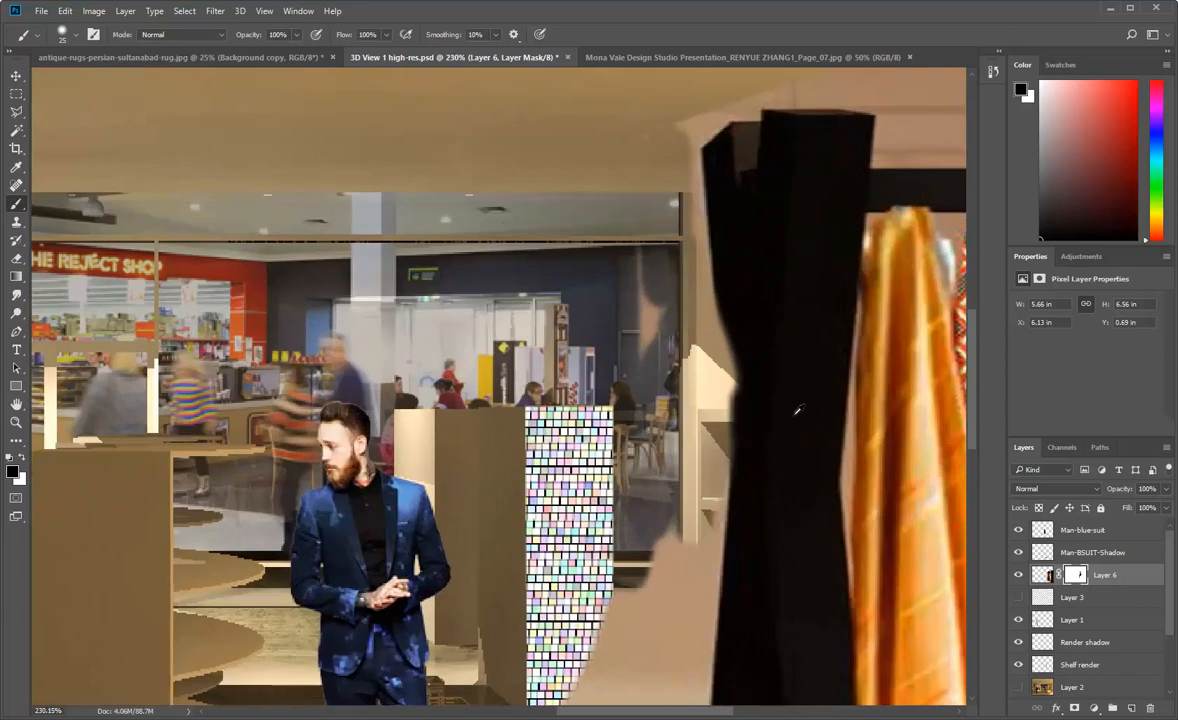
{"action": "scroll", "coordinate": [795, 410], "scroll_direction": "up", "scroll_amount": 3}
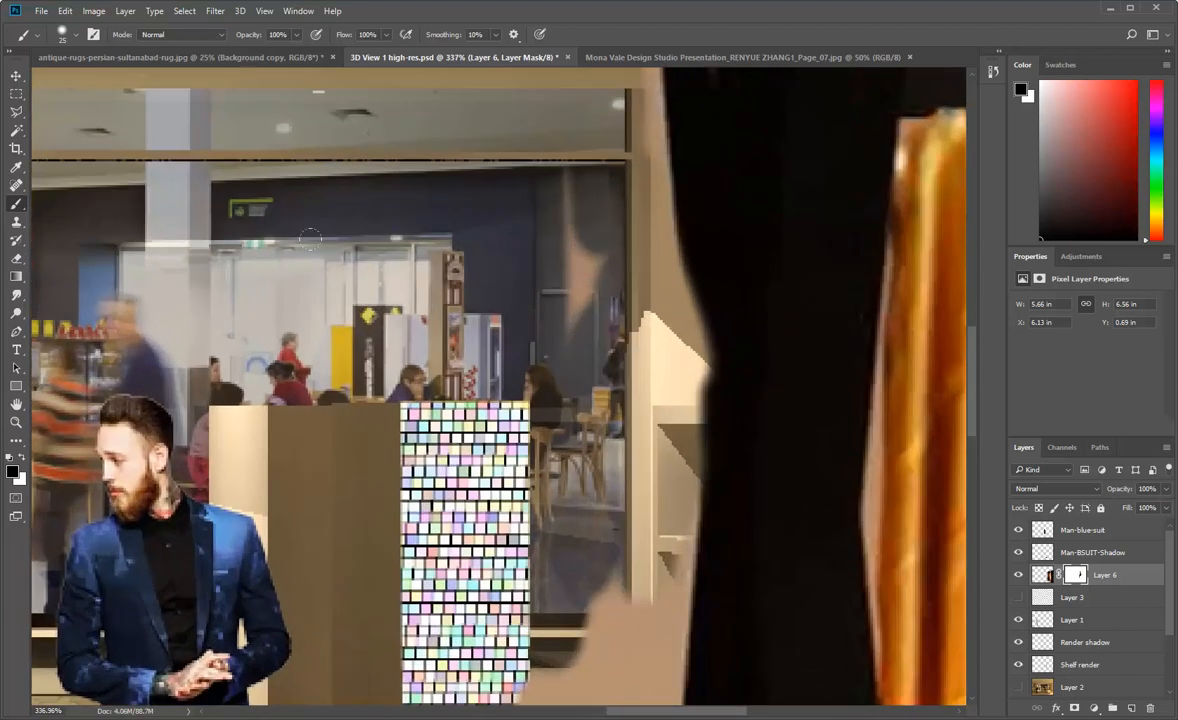
{"action": "left_click", "coordinate": [22, 458]}
{"action": "left_click_drag", "start_coordinate": [691, 273], "coordinate": [715, 495]}
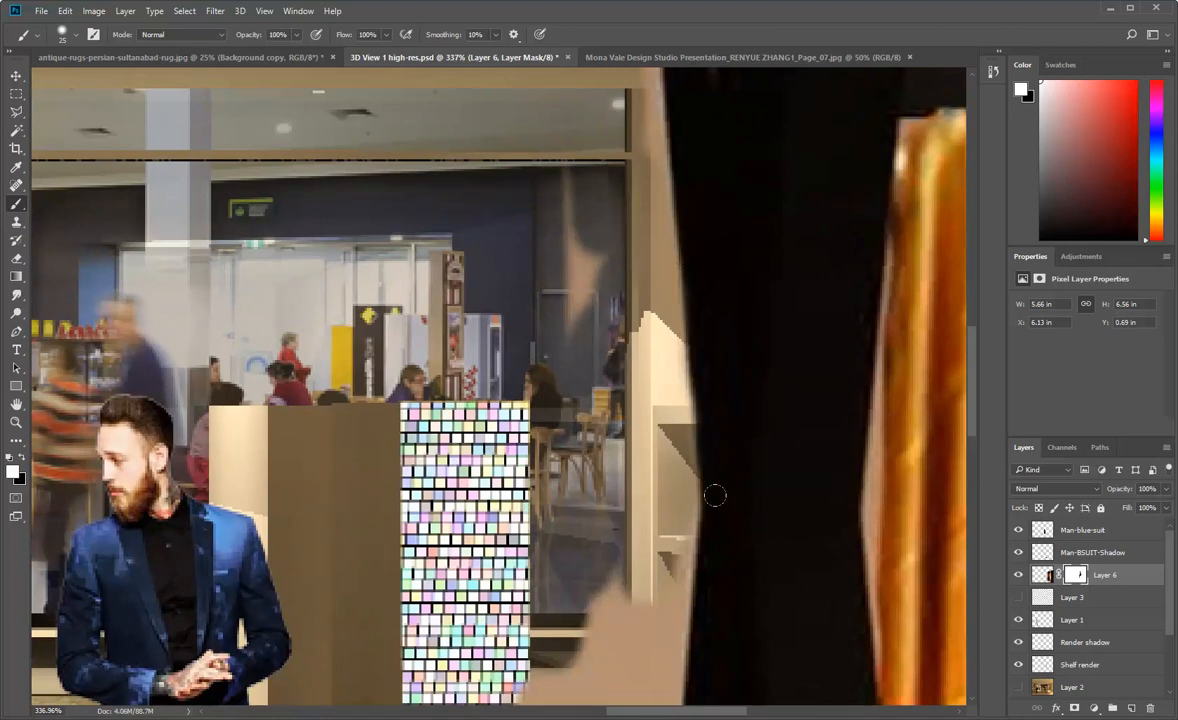
- Mask out the remaining pale wall between the mosaic panel and the left black post, enlarging the brush to 60 px
{"action": "right_click", "coordinate": [611, 315]}
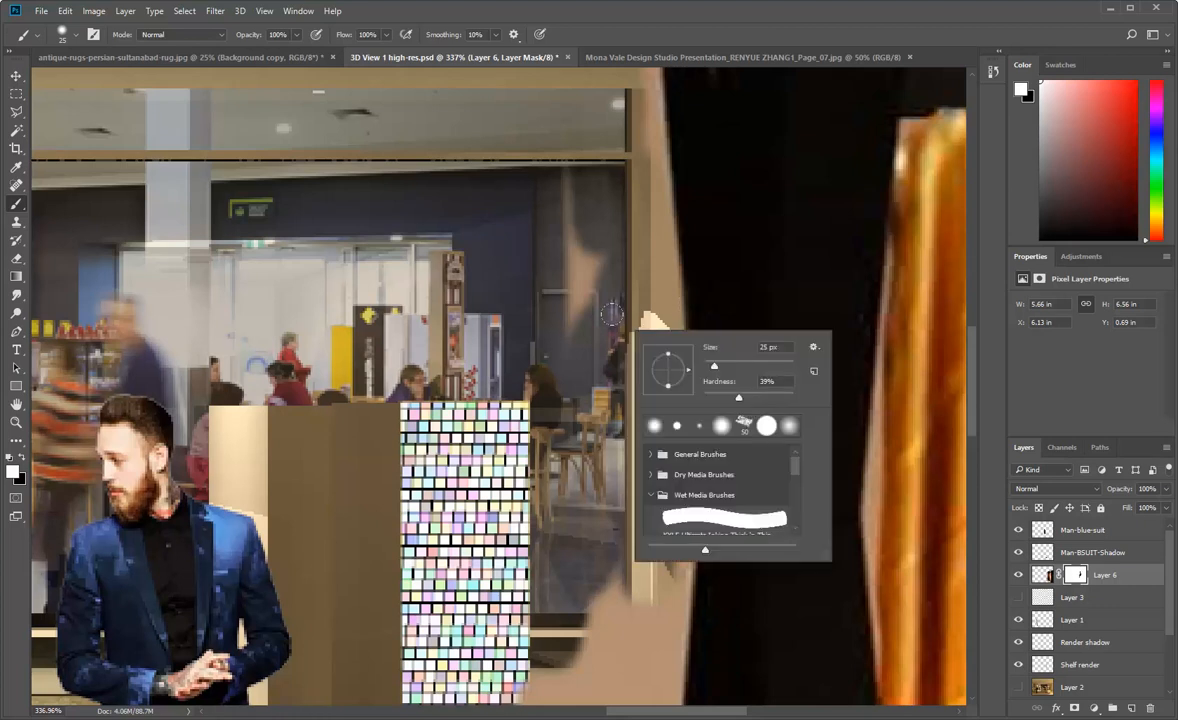
{"action": "left_click_drag", "start_coordinate": [740, 401], "coordinate": [712, 371]}
{"action": "key", "text": "Return"}
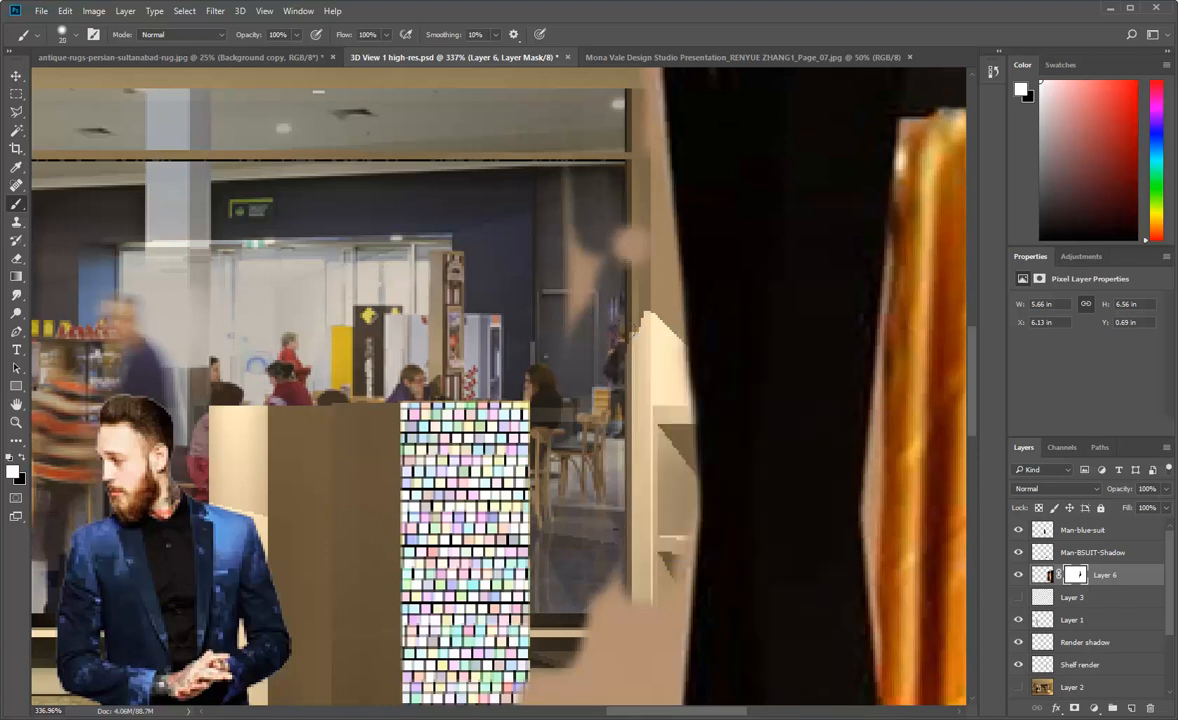
{"action": "scroll", "coordinate": [590, 330], "scroll_direction": "down", "scroll_amount": 3}
{"action": "left_click_drag", "start_coordinate": [664, 378], "coordinate": [655, 430]}
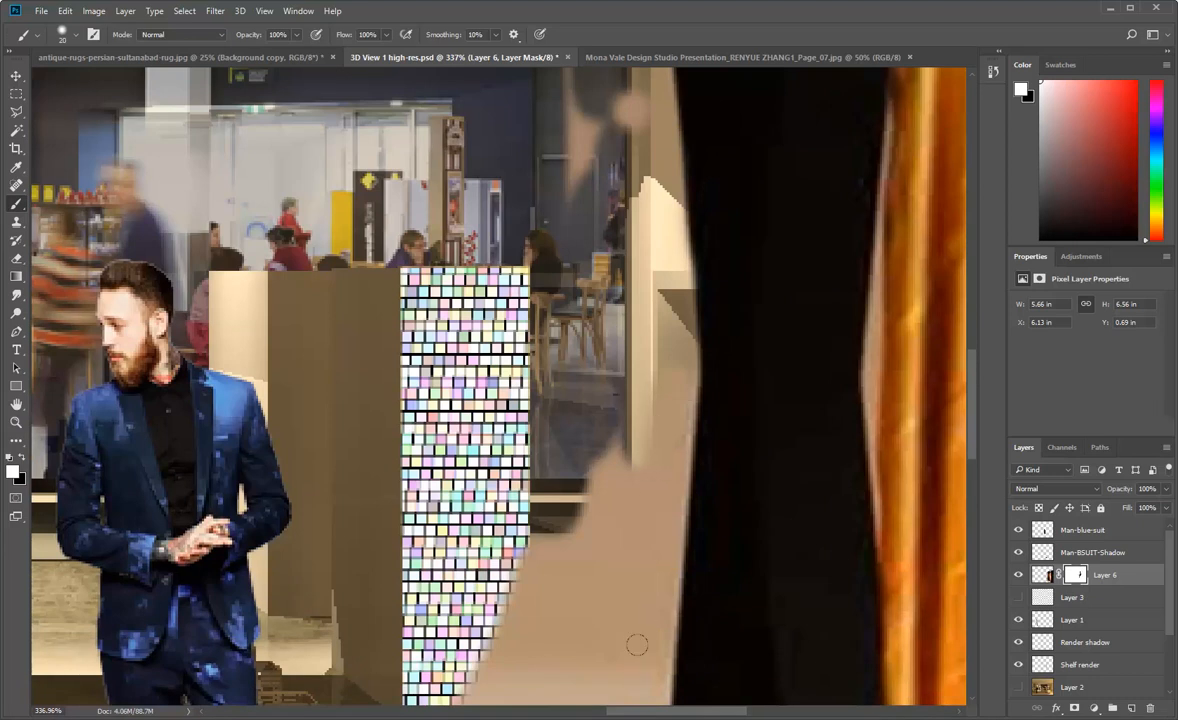
{"action": "scroll", "coordinate": [605, 430], "scroll_direction": "down", "scroll_amount": 3}
{"action": "mouse_move", "coordinate": [592, 290]}
{"action": "left_mouse_down"}
{"action": "mouse_move", "coordinate": [268, 415]}
{"action": "mouse_move", "coordinate": [607, 273]}
{"action": "mouse_move", "coordinate": [602, 249]}
{"action": "mouse_move", "coordinate": [555, 368]}
{"action": "mouse_move", "coordinate": [552, 453]}
{"action": "mouse_move", "coordinate": [600, 314]}
{"action": "left_mouse_up"}
{"action": "left_click", "coordinate": [22, 459]}
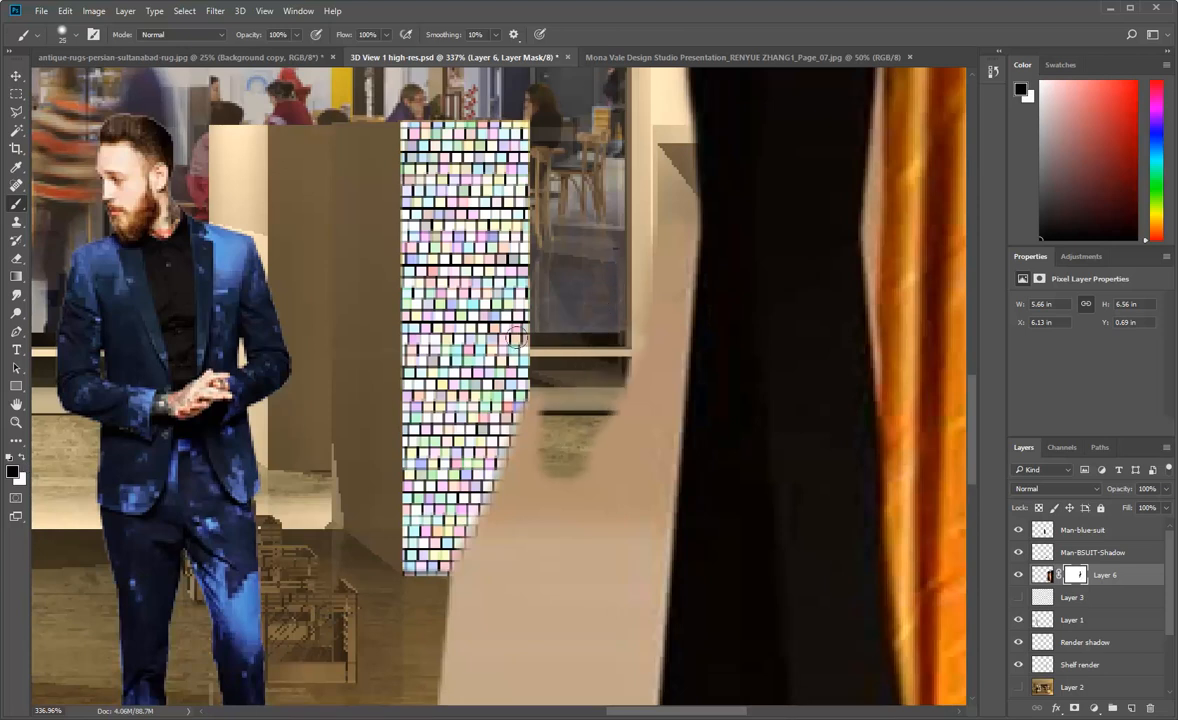
{"action": "mouse_move", "coordinate": [548, 422]}
{"action": "left_mouse_down"}
{"action": "mouse_move", "coordinate": [462, 590]}
{"action": "mouse_move", "coordinate": [512, 515]}
{"action": "mouse_move", "coordinate": [612, 262]}
{"action": "mouse_move", "coordinate": [570, 505]}
{"action": "mouse_move", "coordinate": [610, 495]}
{"action": "left_mouse_up"}
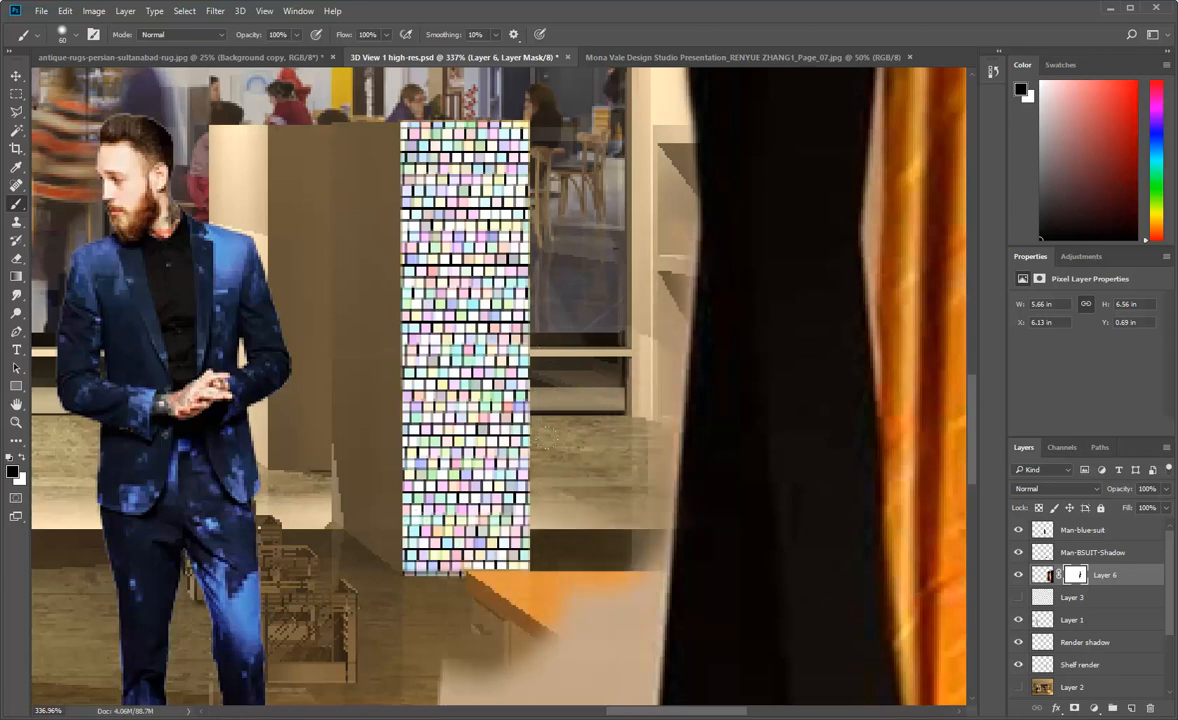
- Mask out the pasted wall and floor covering the orange-topped desk and around the foot of the left black post
{"action": "scroll", "coordinate": [551, 287], "scroll_direction": "down", "scroll_amount": 6}
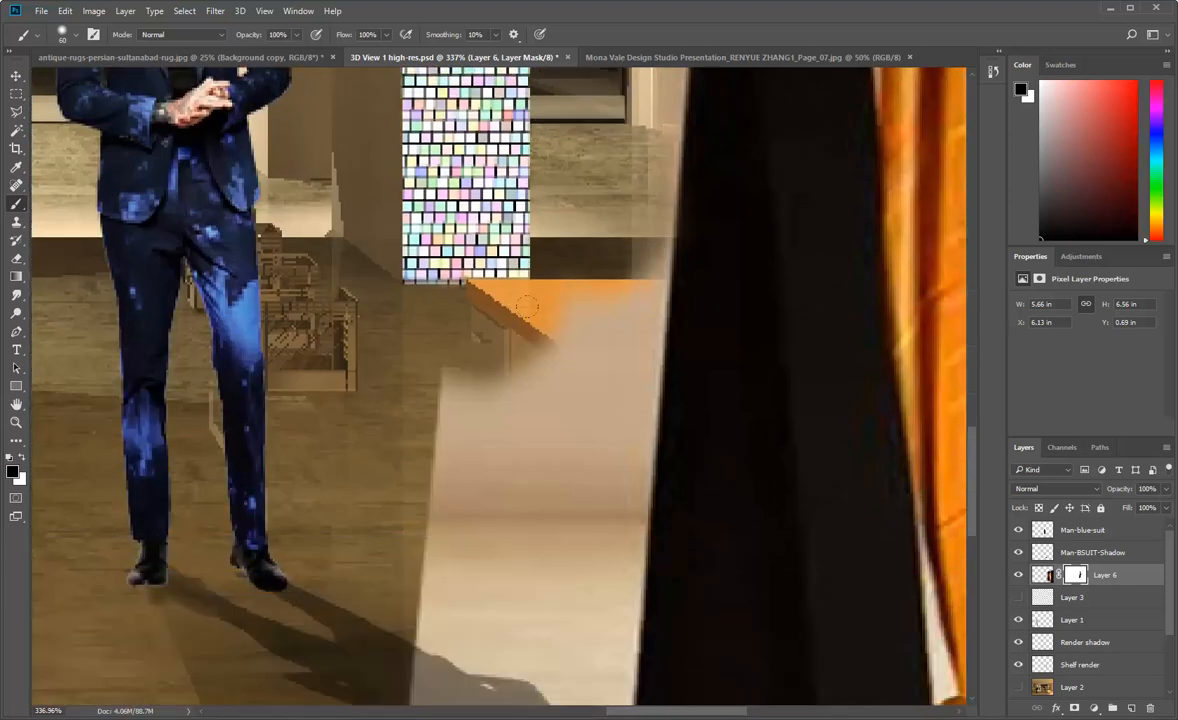
{"action": "mouse_move", "coordinate": [600, 340]}
{"action": "left_mouse_down"}
{"action": "mouse_move", "coordinate": [560, 410]}
{"action": "mouse_move", "coordinate": [500, 440]}
{"action": "mouse_move", "coordinate": [560, 500]}
{"action": "left_mouse_up"}
{"action": "left_click_drag", "start_coordinate": [445, 362], "coordinate": [434, 522]}
{"action": "scroll", "coordinate": [434, 500], "scroll_direction": "down", "scroll_amount": 5}
{"action": "left_click_drag", "start_coordinate": [440, 306], "coordinate": [432, 326]}
{"action": "mouse_move", "coordinate": [396, 375]}
{"action": "left_mouse_down"}
{"action": "mouse_move", "coordinate": [403, 517]}
{"action": "mouse_move", "coordinate": [445, 509]}
{"action": "mouse_move", "coordinate": [489, 277]}
{"action": "mouse_move", "coordinate": [522, 216]}
{"action": "mouse_move", "coordinate": [496, 442]}
{"action": "mouse_move", "coordinate": [506, 415]}
{"action": "mouse_move", "coordinate": [577, 516]}
{"action": "mouse_move", "coordinate": [642, 528]}
{"action": "mouse_move", "coordinate": [611, 547]}
{"action": "mouse_move", "coordinate": [452, 538]}
{"action": "mouse_move", "coordinate": [554, 605]}
{"action": "mouse_move", "coordinate": [742, 604]}
{"action": "mouse_move", "coordinate": [674, 571]}
{"action": "left_mouse_up"}
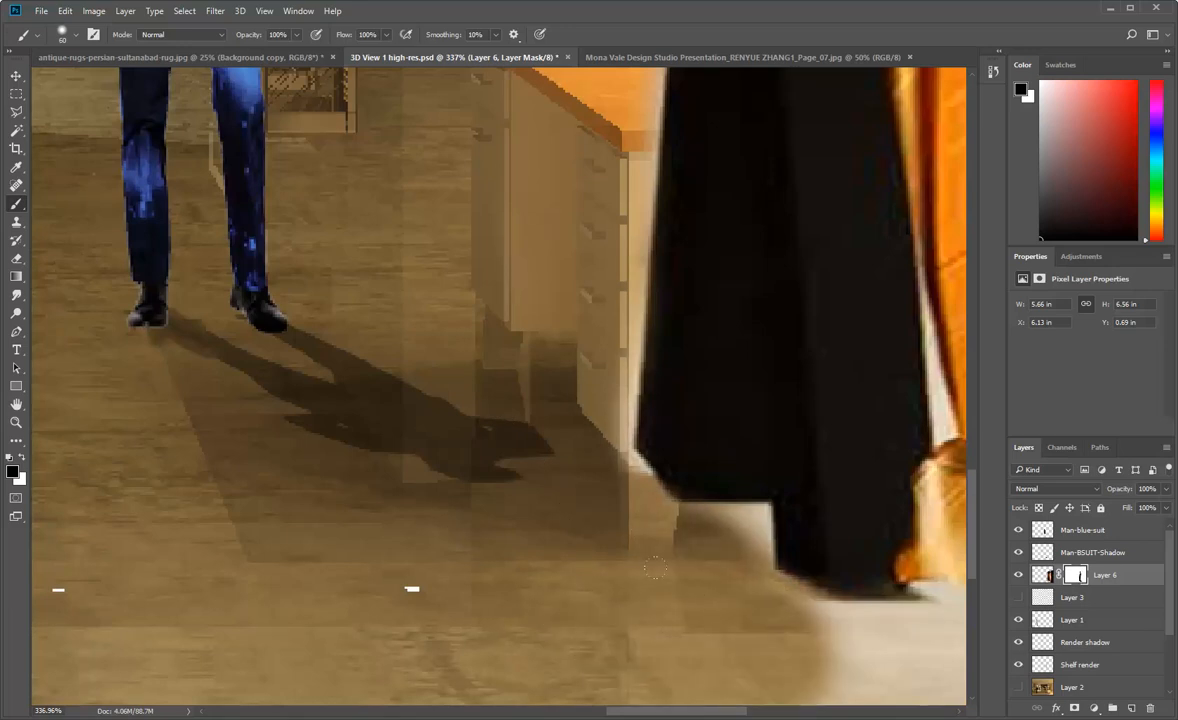
- Mask out the pale pasted floor below the orange fabric and between the two black posts with a 25 px brush
{"action": "scroll", "coordinate": [416, 552], "scroll_direction": "down", "scroll_amount": 5}
{"action": "scroll", "coordinate": [416, 552], "scroll_direction": "up", "scroll_amount": 1}
{"action": "scroll", "coordinate": [416, 552], "scroll_direction": "down", "scroll_amount": 1}
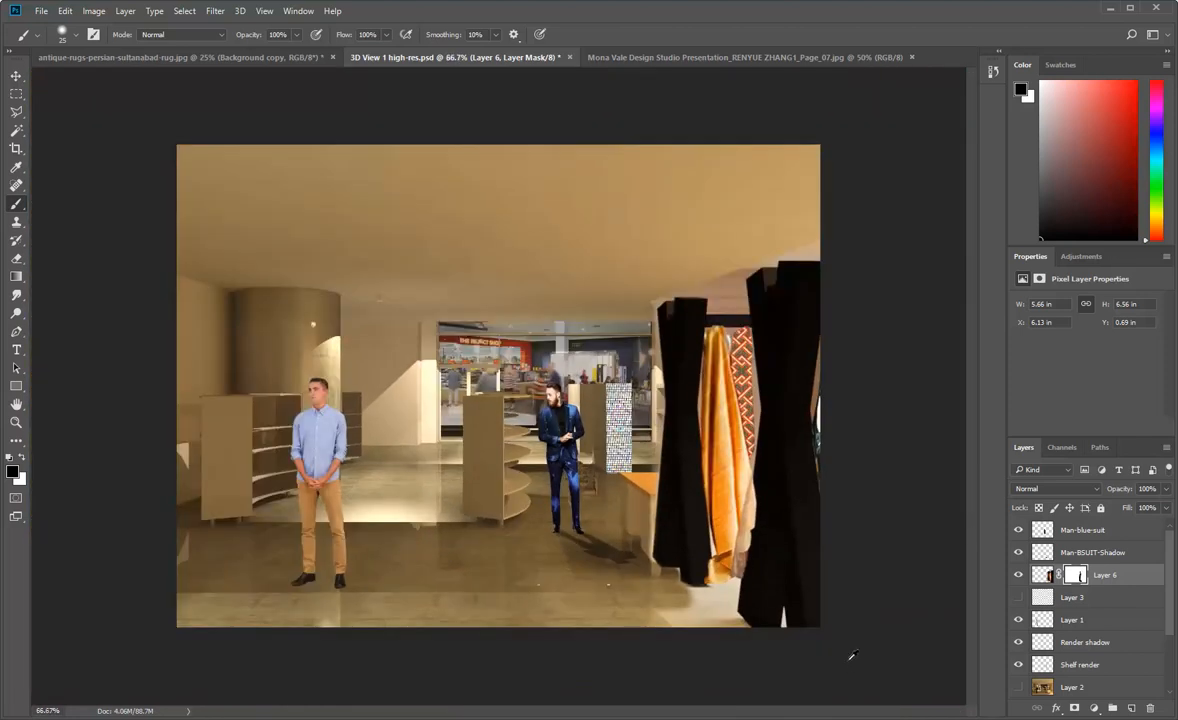
{"action": "scroll", "coordinate": [855, 661], "scroll_direction": "up", "scroll_amount": 2}
{"action": "scroll", "coordinate": [843, 660], "scroll_direction": "up", "scroll_amount": 2}
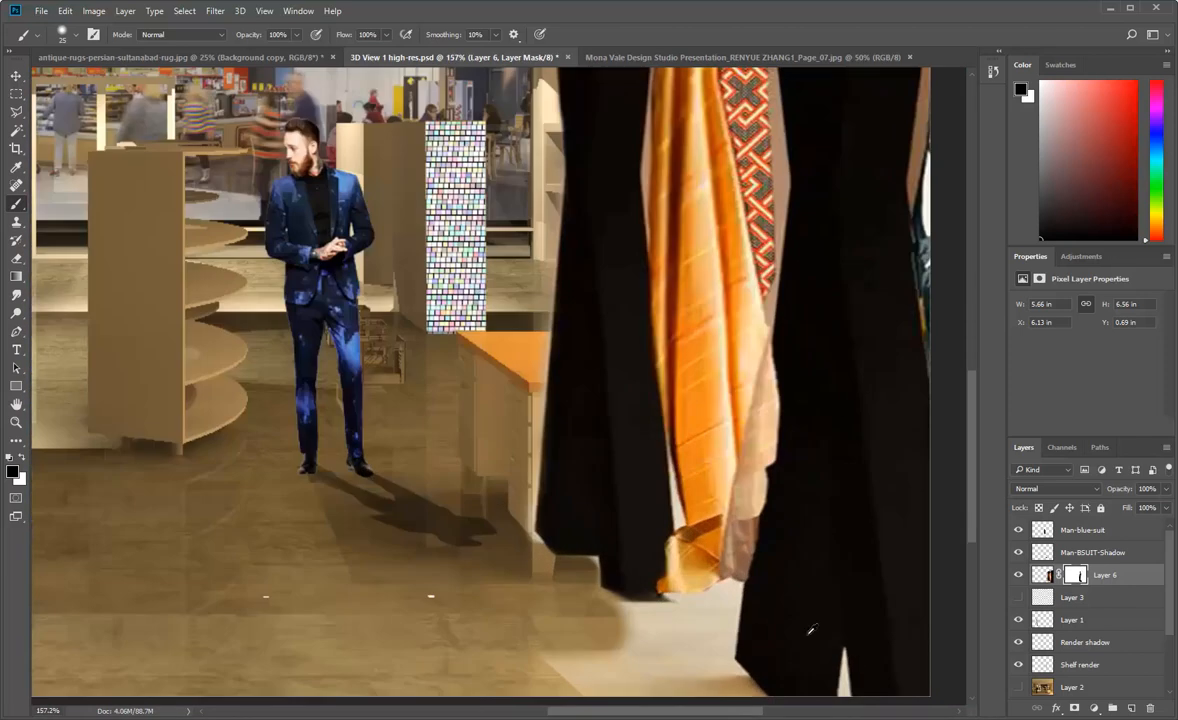
{"action": "scroll", "coordinate": [731, 600], "scroll_direction": "down", "scroll_amount": 3}
{"action": "scroll", "coordinate": [744, 592], "scroll_direction": "up", "scroll_amount": 3}
{"action": "left_click", "coordinate": [609, 412]}
{"action": "mouse_move", "coordinate": [527, 435]}
{"action": "left_mouse_down"}
{"action": "mouse_move", "coordinate": [453, 376]}
{"action": "mouse_move", "coordinate": [582, 387]}
{"action": "mouse_move", "coordinate": [618, 364]}
{"action": "mouse_move", "coordinate": [718, 340]}
{"action": "mouse_move", "coordinate": [687, 460]}
{"action": "mouse_move", "coordinate": [695, 504]}
{"action": "mouse_move", "coordinate": [520, 430]}
{"action": "mouse_move", "coordinate": [495, 450]}
{"action": "mouse_move", "coordinate": [537, 430]}
{"action": "mouse_move", "coordinate": [505, 392]}
{"action": "mouse_move", "coordinate": [355, 470]}
{"action": "mouse_move", "coordinate": [389, 537]}
{"action": "left_mouse_up"}
{"action": "mouse_move", "coordinate": [601, 514]}
{"action": "left_mouse_down"}
{"action": "mouse_move", "coordinate": [715, 505]}
{"action": "mouse_move", "coordinate": [667, 482]}
{"action": "left_mouse_up"}
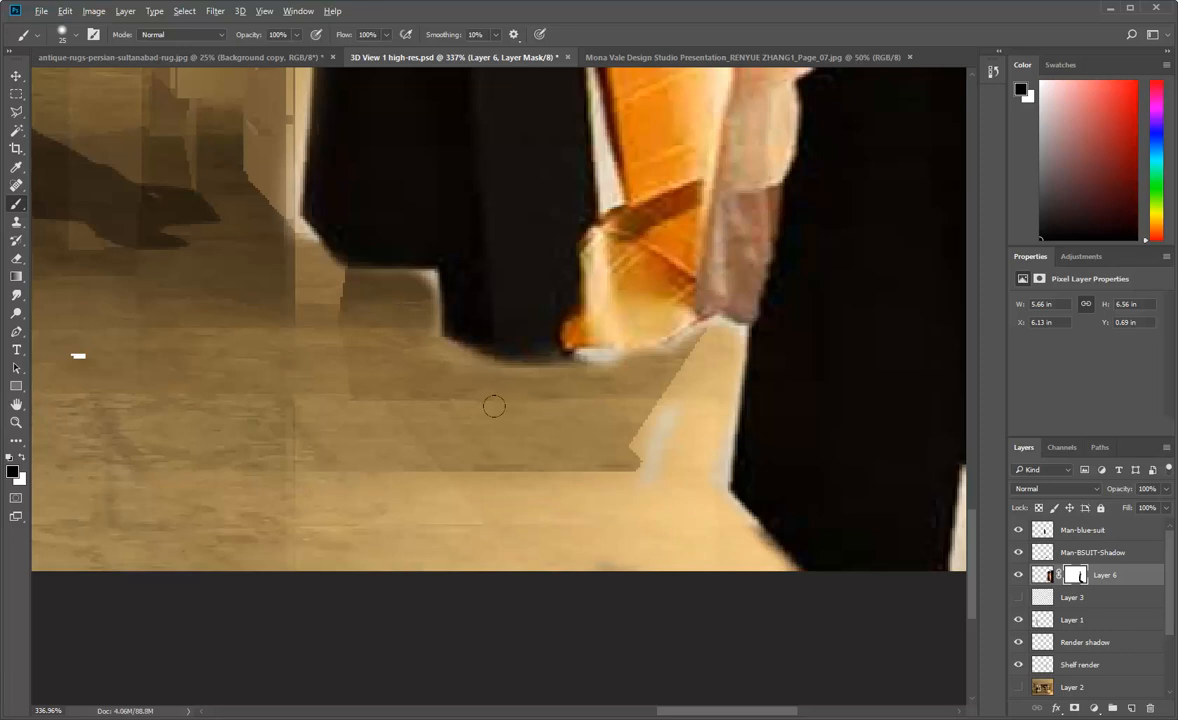
{"action": "scroll", "coordinate": [516, 417], "scroll_direction": "down", "scroll_amount": 3}
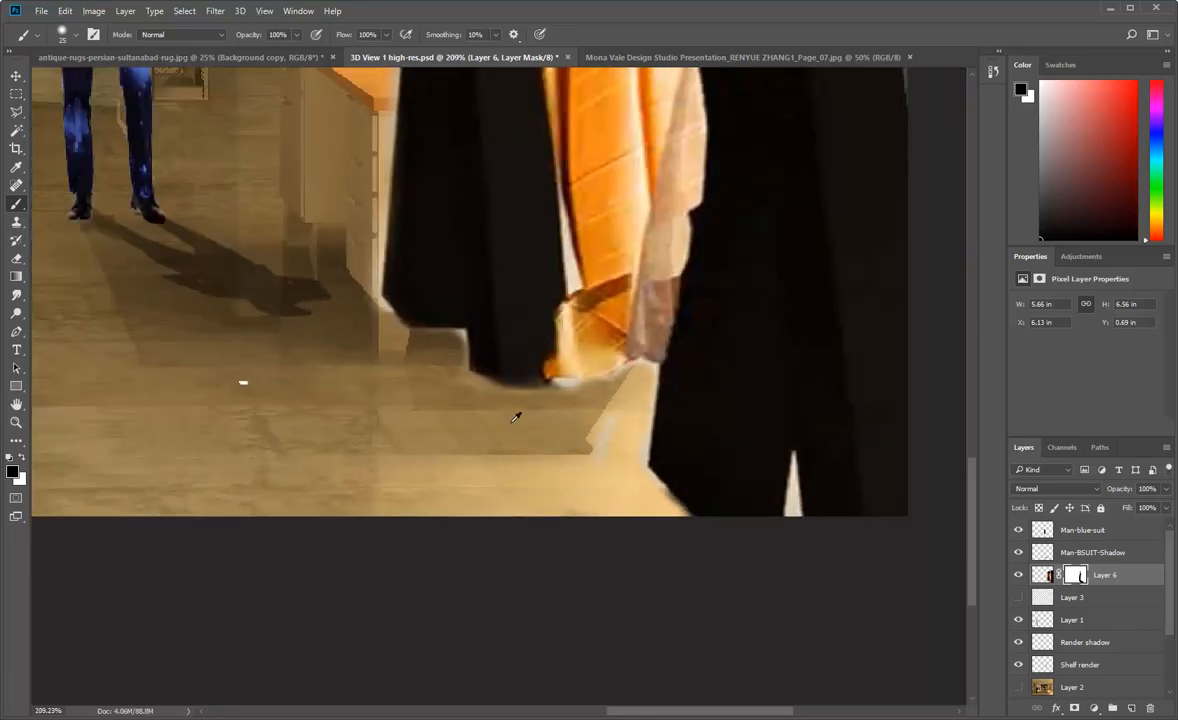
{"action": "scroll", "coordinate": [516, 417], "scroll_direction": "down", "scroll_amount": 5}
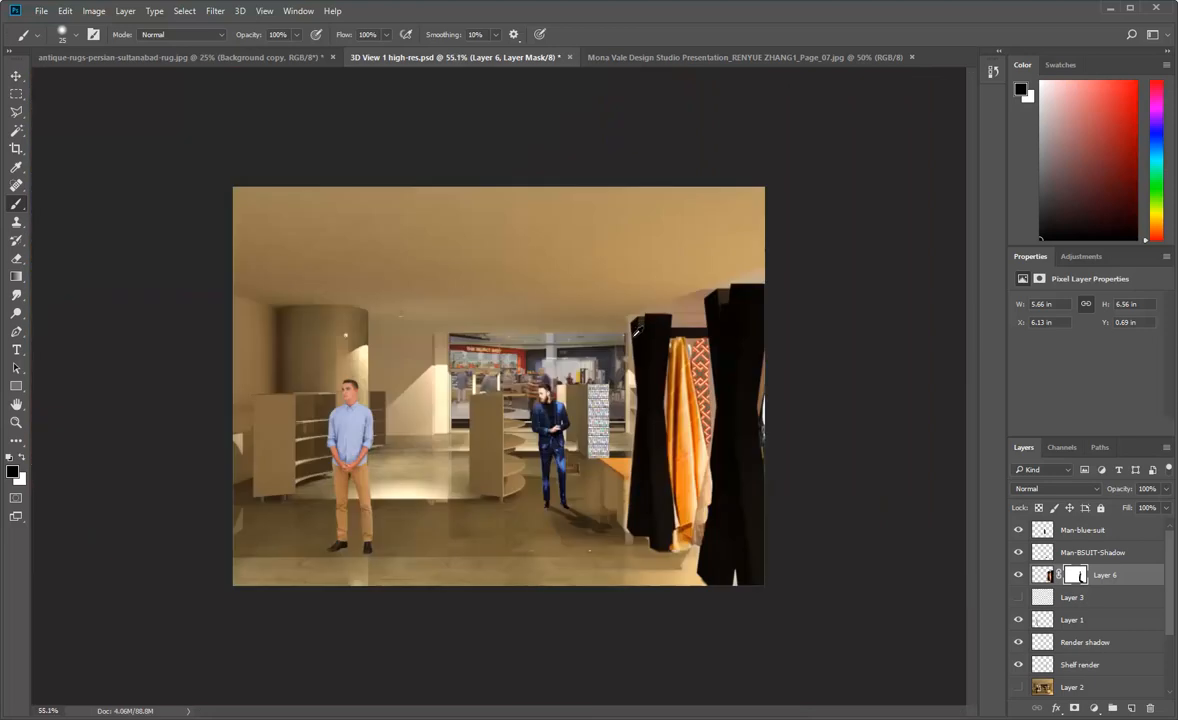
{"action": "scroll", "coordinate": [848, 515], "scroll_direction": "up", "scroll_amount": 1}
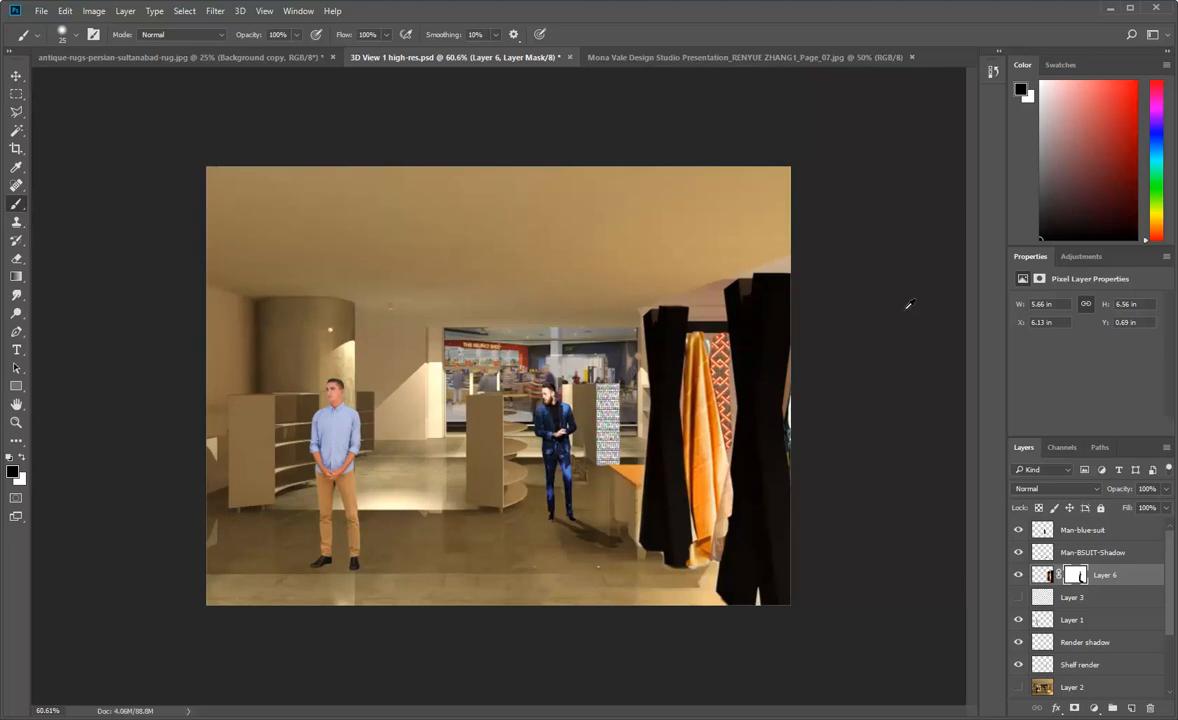
{"action": "scroll", "coordinate": [748, 262], "scroll_direction": "up", "scroll_amount": 4}
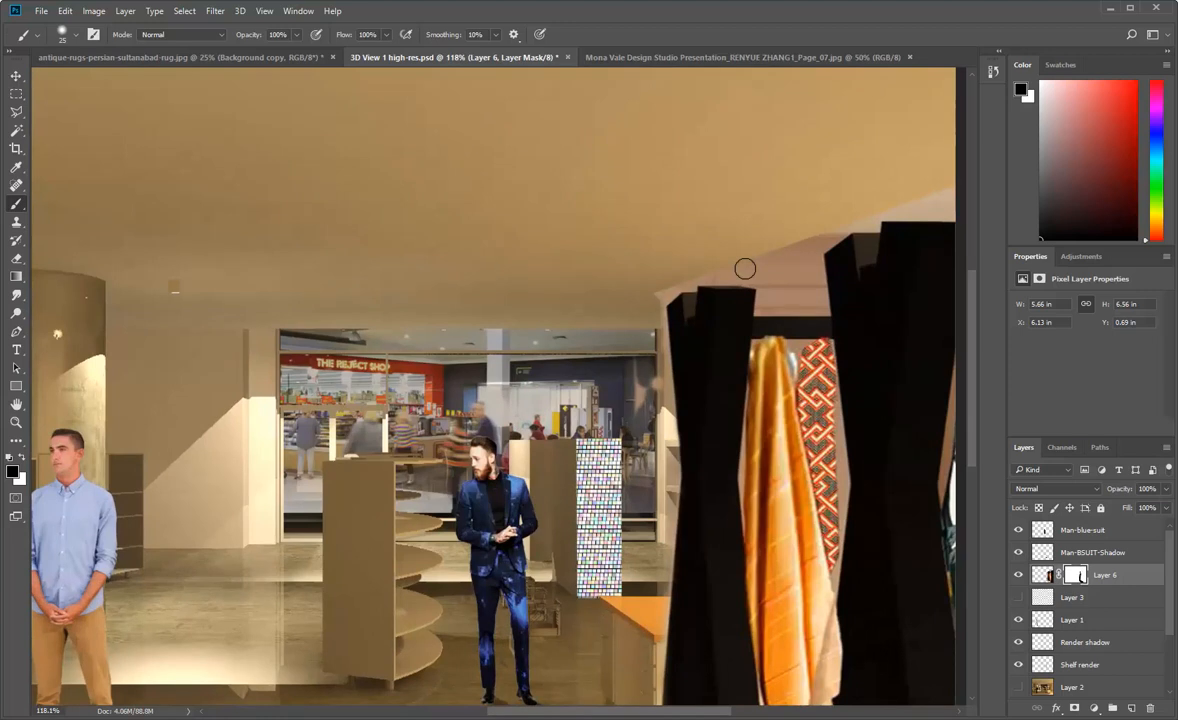
{"action": "scroll", "coordinate": [513, 286], "scroll_direction": "down", "scroll_amount": 3}
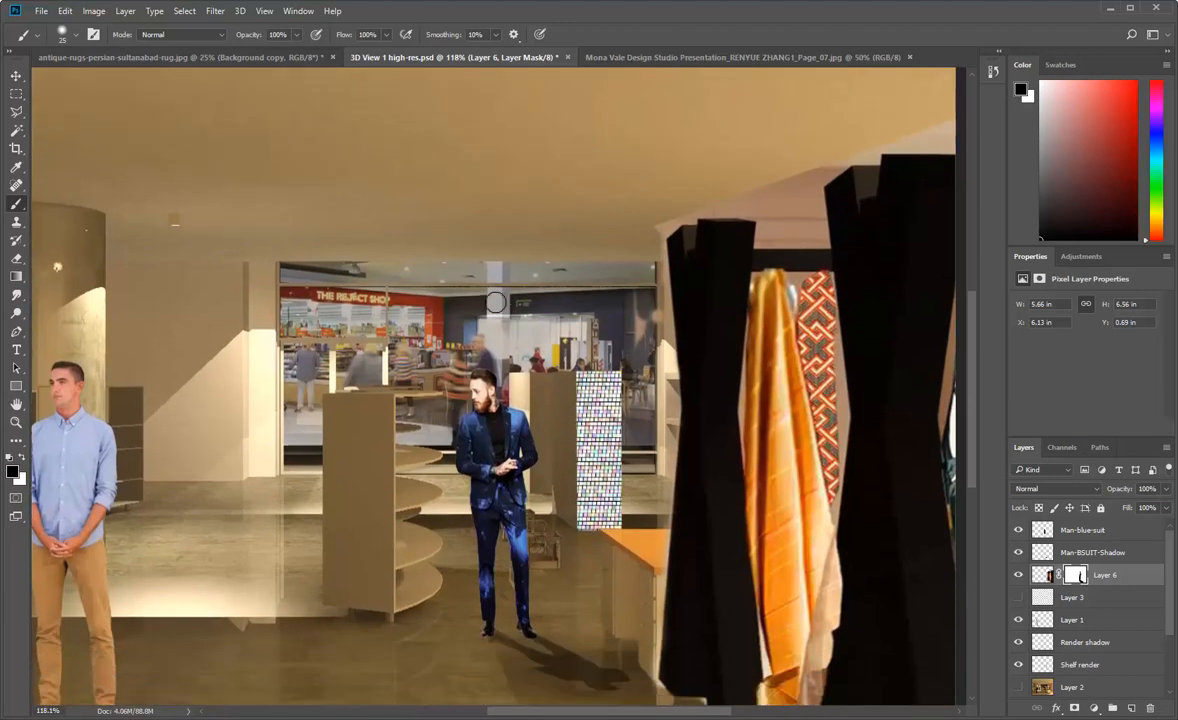
{"action": "scroll", "coordinate": [505, 295], "scroll_direction": "up", "scroll_amount": 3}
{"action": "scroll", "coordinate": [497, 302], "scroll_direction": "down", "scroll_amount": 3}
{"action": "scroll", "coordinate": [495, 303], "scroll_direction": "up", "scroll_amount": 2}
{"action": "scroll", "coordinate": [495, 302], "scroll_direction": "down", "scroll_amount": 2}
{"action": "scroll", "coordinate": [495, 302], "scroll_direction": "up", "scroll_amount": 3}
{"action": "scroll", "coordinate": [495, 302], "scroll_direction": "down", "scroll_amount": 2}
{"action": "scroll", "coordinate": [495, 302], "scroll_direction": "up", "scroll_amount": 3}
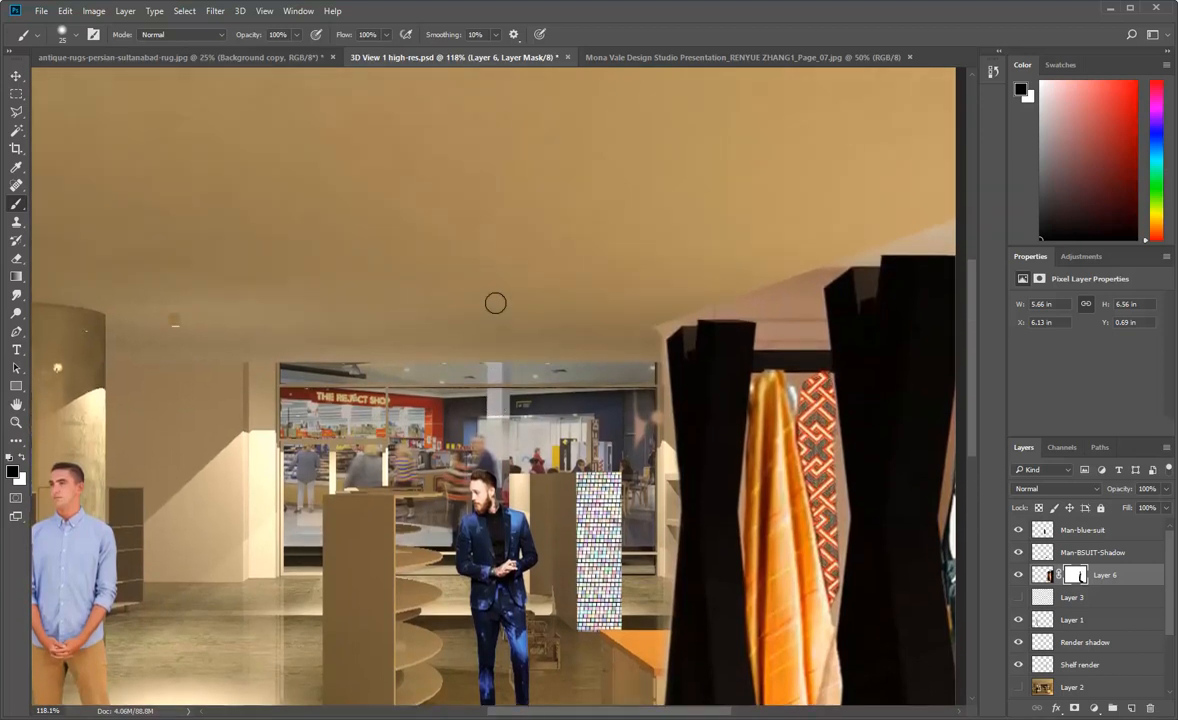
{"action": "scroll", "coordinate": [495, 303], "scroll_direction": "down", "scroll_amount": 1}
{"action": "scroll", "coordinate": [496, 303], "scroll_direction": "down", "scroll_amount": 3}
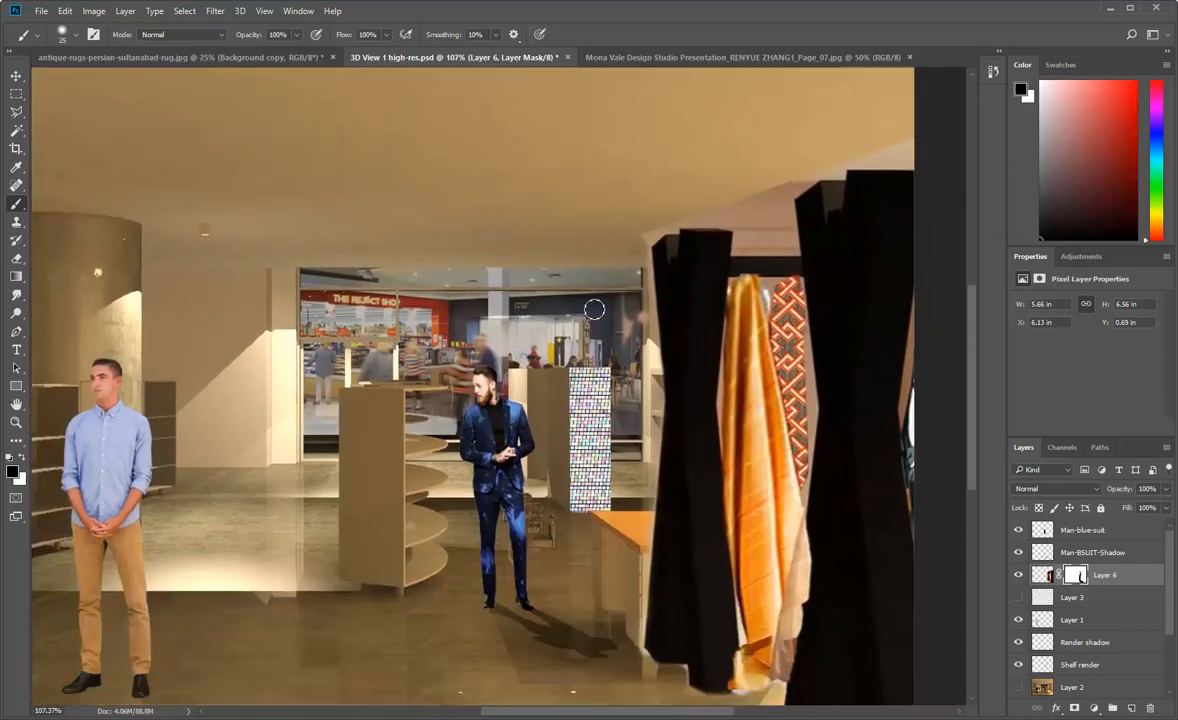
{"action": "scroll", "coordinate": [594, 310], "scroll_direction": "up", "scroll_amount": 3}
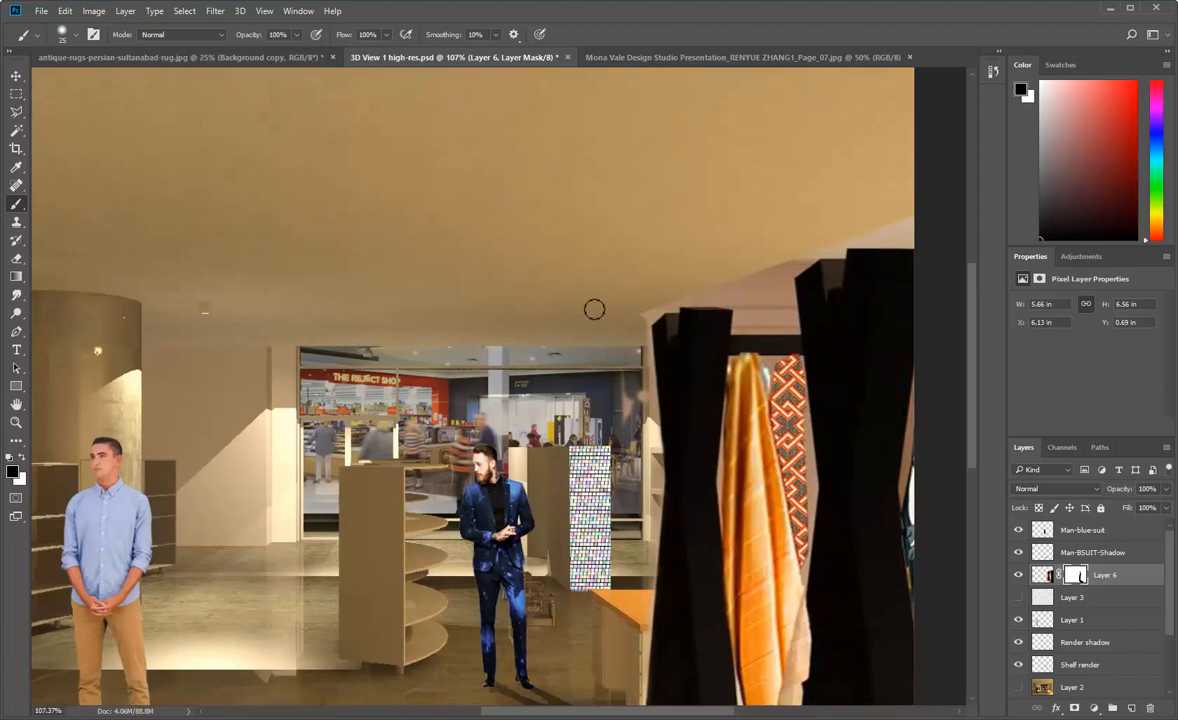
{"action": "scroll", "coordinate": [594, 310], "scroll_direction": "down", "scroll_amount": 3}
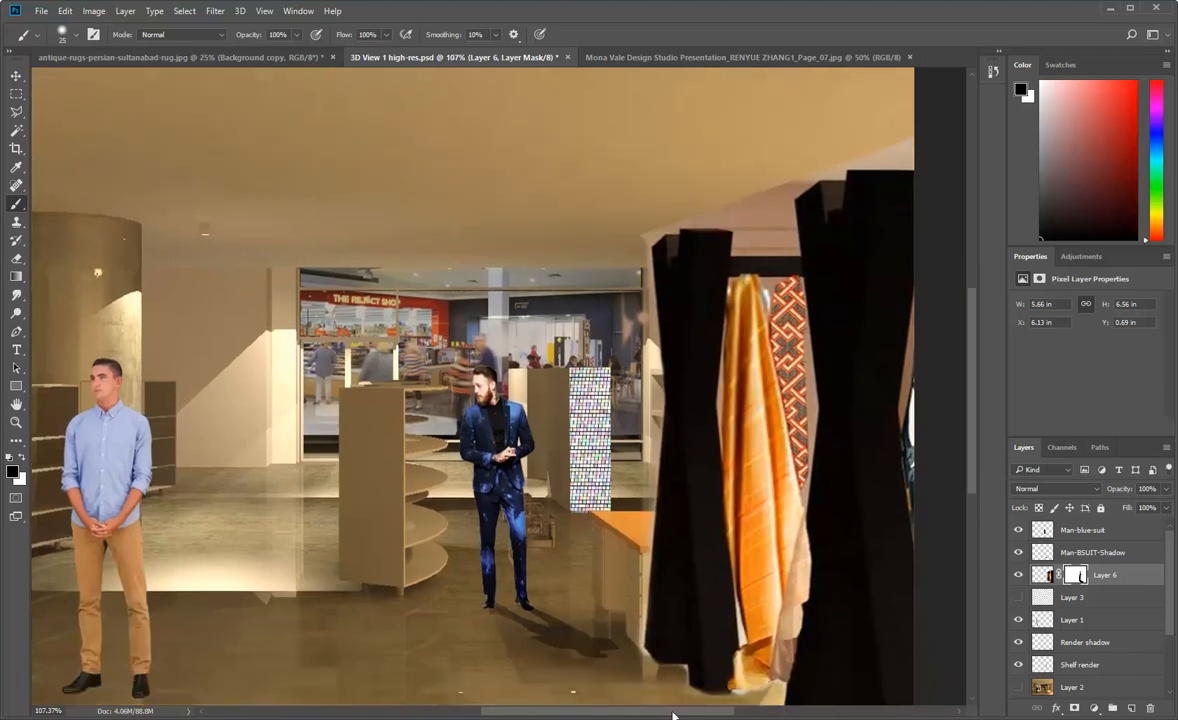
{"action": "mouse_move", "coordinate": [673, 715]}
{"action": "left_mouse_down"}
{"action": "mouse_move", "coordinate": [613, 715]}
{"action": "mouse_move", "coordinate": [658, 715]}
{"action": "mouse_move", "coordinate": [643, 715]}
{"action": "left_mouse_up"}
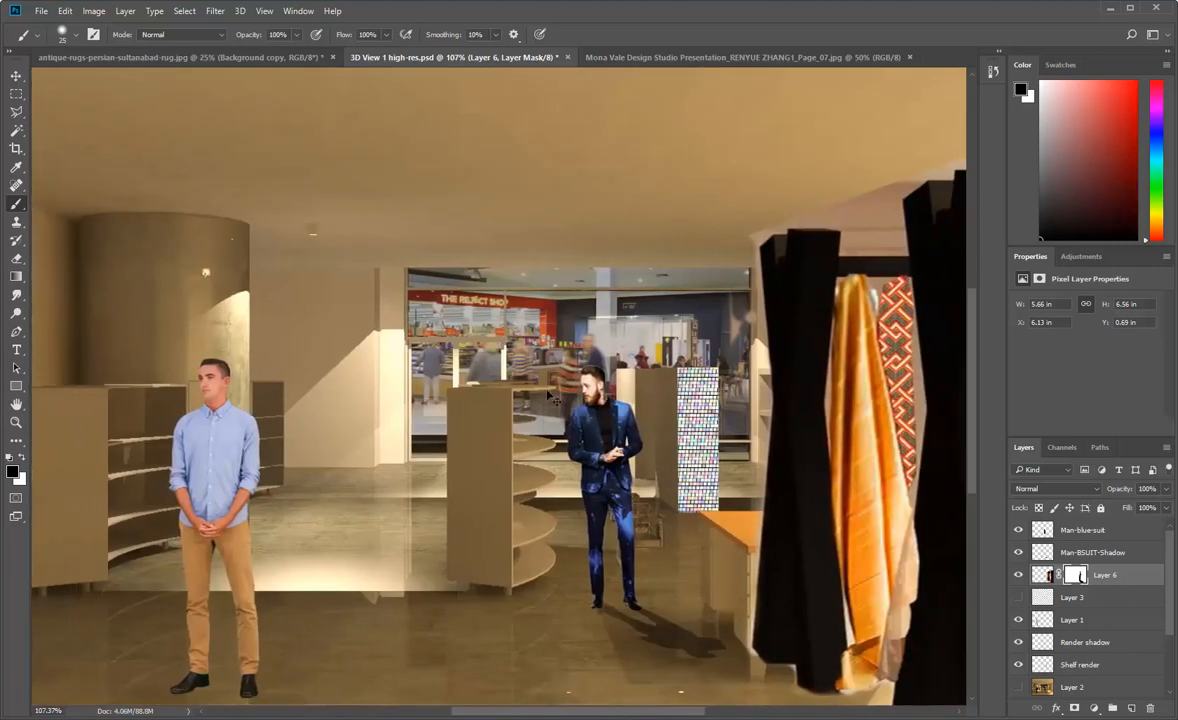
{"action": "scroll", "coordinate": [547, 392], "scroll_direction": "right", "scroll_amount": 3}
{"action": "scroll", "coordinate": [547, 392], "scroll_direction": "left", "scroll_amount": 8}
{"action": "scroll", "coordinate": [547, 392], "scroll_direction": "right", "scroll_amount": 3}
{"action": "scroll", "coordinate": [547, 393], "scroll_direction": "left", "scroll_amount": 4}
{"action": "scroll", "coordinate": [550, 397], "scroll_direction": "down", "scroll_amount": 4}
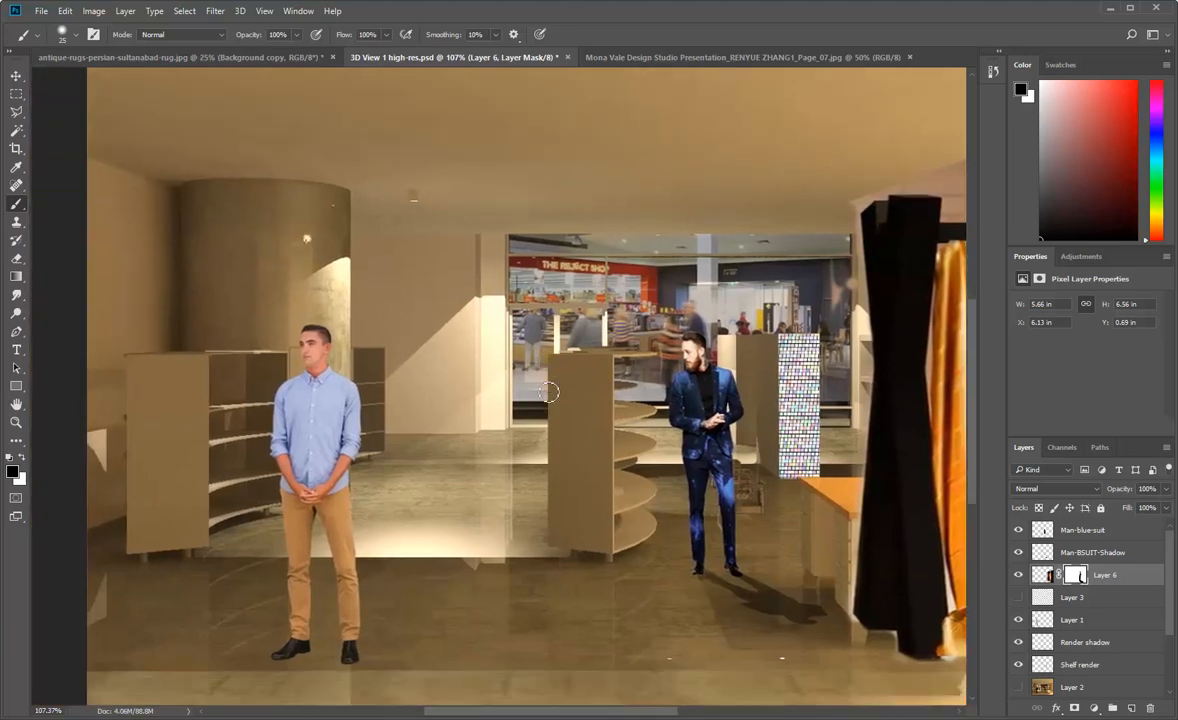
{"action": "scroll", "coordinate": [548, 393], "scroll_direction": "up", "scroll_amount": 5}
{"action": "scroll", "coordinate": [548, 393], "scroll_direction": "down", "scroll_amount": 2}
{"action": "scroll", "coordinate": [550, 396], "scroll_direction": "right", "scroll_amount": 2}
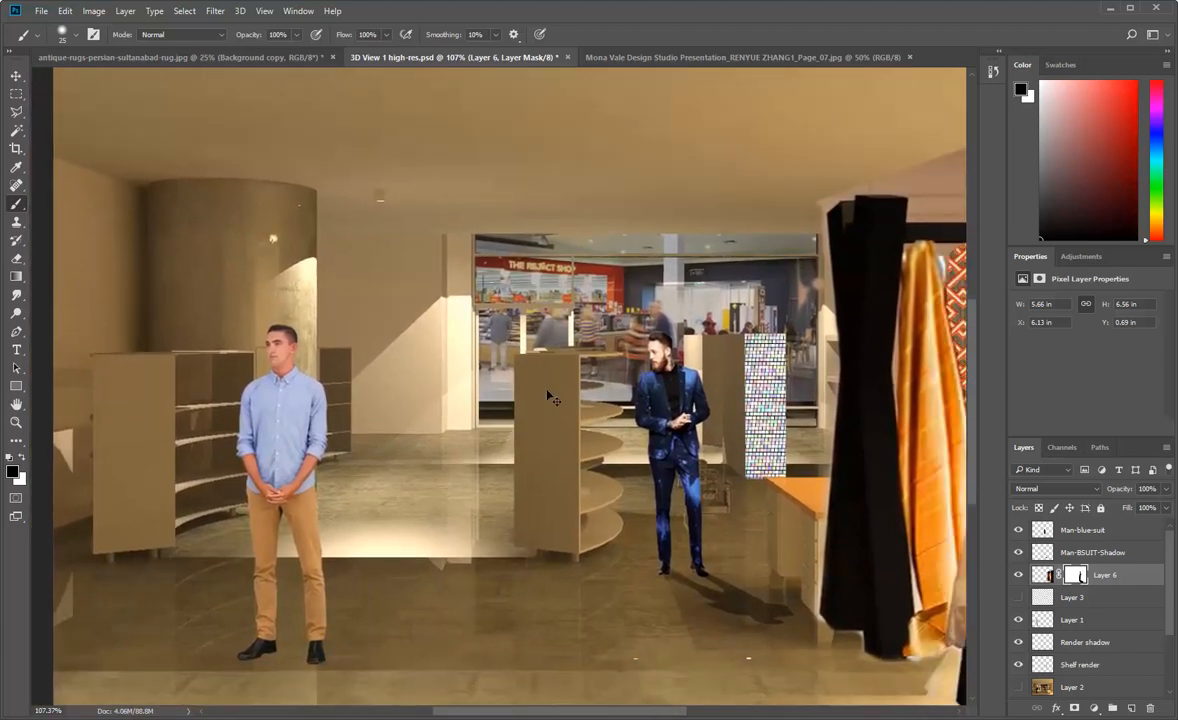
{"action": "scroll", "coordinate": [549, 392], "scroll_direction": "down", "scroll_amount": 3}
{"action": "scroll", "coordinate": [549, 389], "scroll_direction": "up", "scroll_amount": 2}
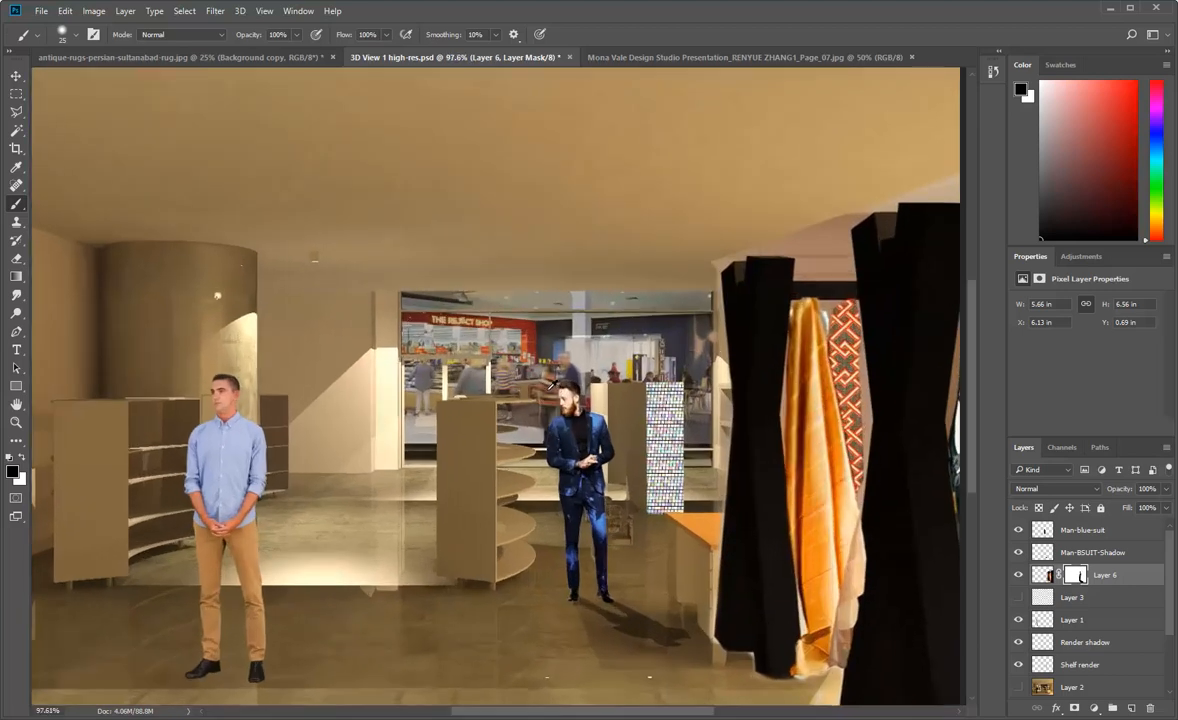
{"action": "scroll", "coordinate": [549, 388], "scroll_direction": "down", "scroll_amount": 1}
{"action": "scroll", "coordinate": [549, 384], "scroll_direction": "down", "scroll_amount": 2}
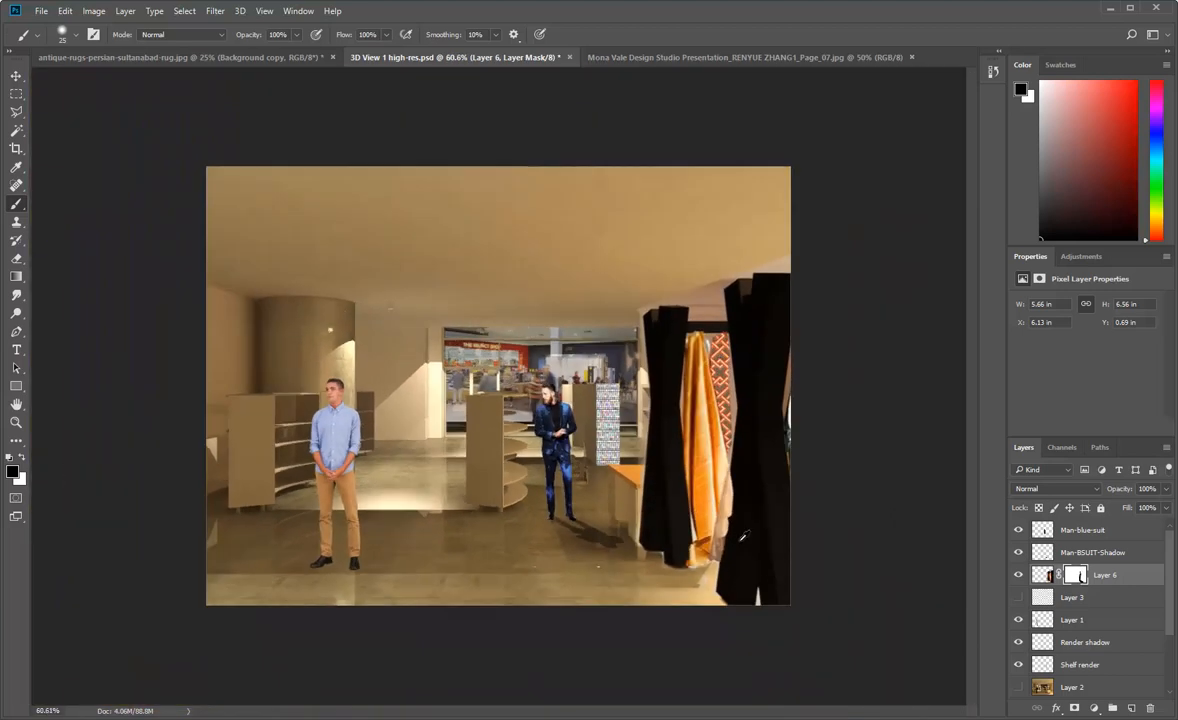
- Mask out the pale pasted wall above both black posts and the crossbar between them with a 40 px brush
{"action": "scroll", "coordinate": [737, 432], "scroll_direction": "up", "scroll_amount": 1}
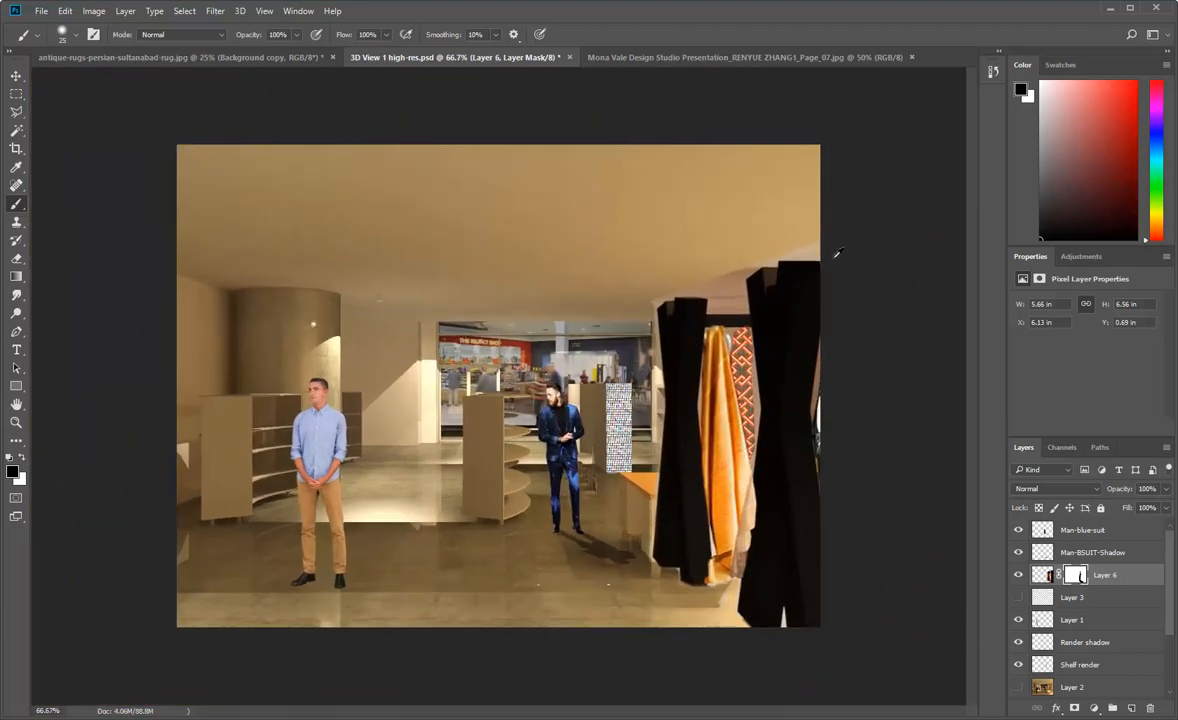
{"action": "scroll", "coordinate": [837, 253], "scroll_direction": "up", "scroll_amount": 5}
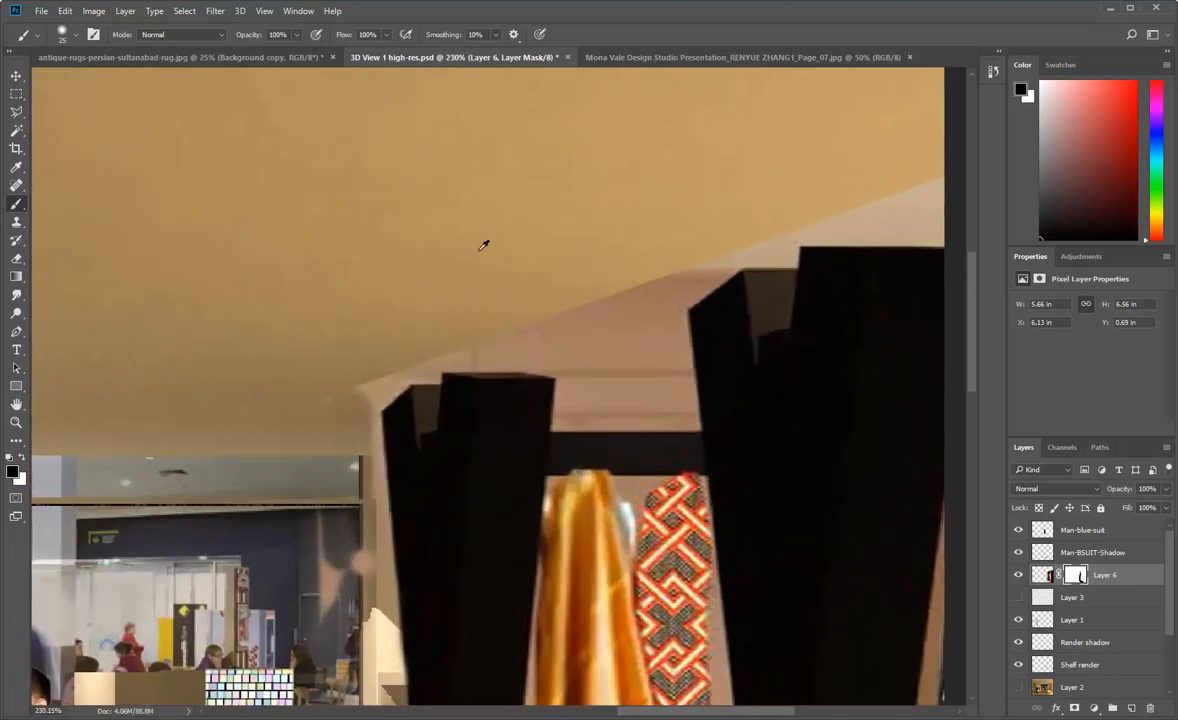
{"action": "scroll", "coordinate": [461, 238], "scroll_direction": "down", "scroll_amount": 3}
{"action": "scroll", "coordinate": [709, 240], "scroll_direction": "up", "scroll_amount": 3}
{"action": "mouse_move", "coordinate": [518, 313]}
{"action": "left_mouse_down"}
{"action": "mouse_move", "coordinate": [571, 342]}
{"action": "mouse_move", "coordinate": [528, 302]}
{"action": "mouse_move", "coordinate": [588, 238]}
{"action": "mouse_move", "coordinate": [565, 258]}
{"action": "mouse_move", "coordinate": [584, 379]}
{"action": "mouse_move", "coordinate": [500, 375]}
{"action": "mouse_move", "coordinate": [509, 404]}
{"action": "mouse_move", "coordinate": [460, 385]}
{"action": "mouse_move", "coordinate": [592, 407]}
{"action": "mouse_move", "coordinate": [583, 368]}
{"action": "mouse_move", "coordinate": [487, 332]}
{"action": "mouse_move", "coordinate": [332, 337]}
{"action": "mouse_move", "coordinate": [205, 398]}
{"action": "left_mouse_up"}
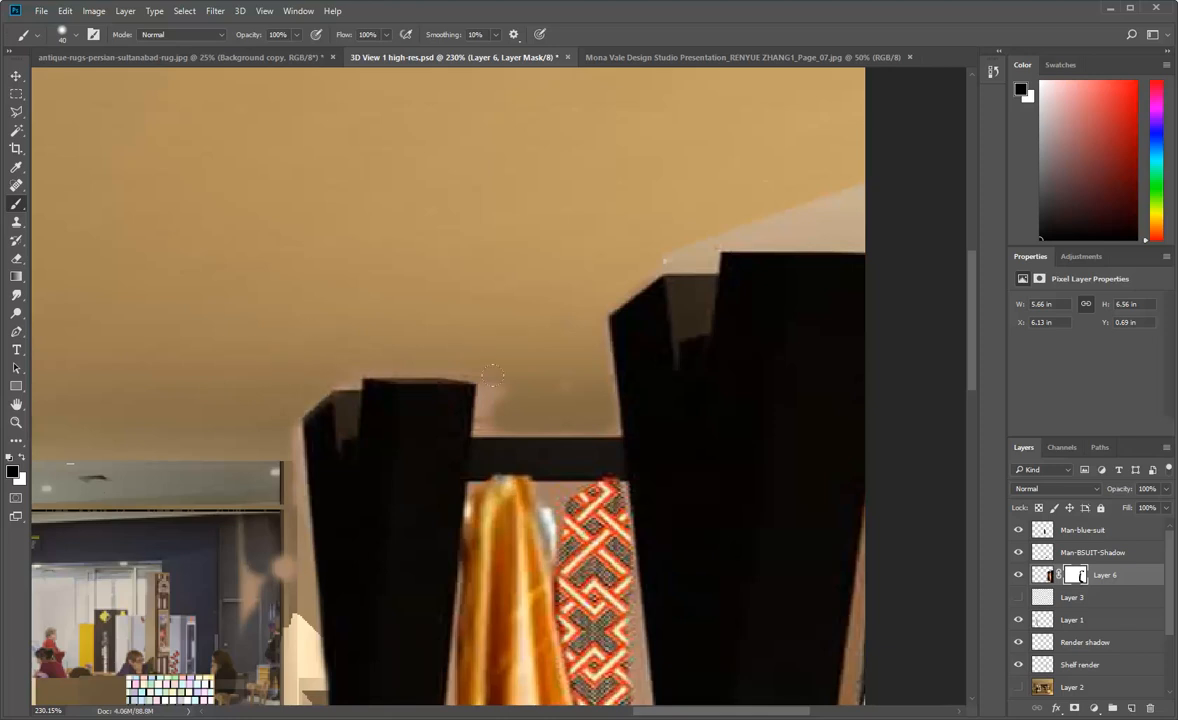
{"action": "mouse_move", "coordinate": [615, 226]}
{"action": "left_mouse_down"}
{"action": "mouse_move", "coordinate": [736, 218]}
{"action": "mouse_move", "coordinate": [844, 186]}
{"action": "left_mouse_up"}
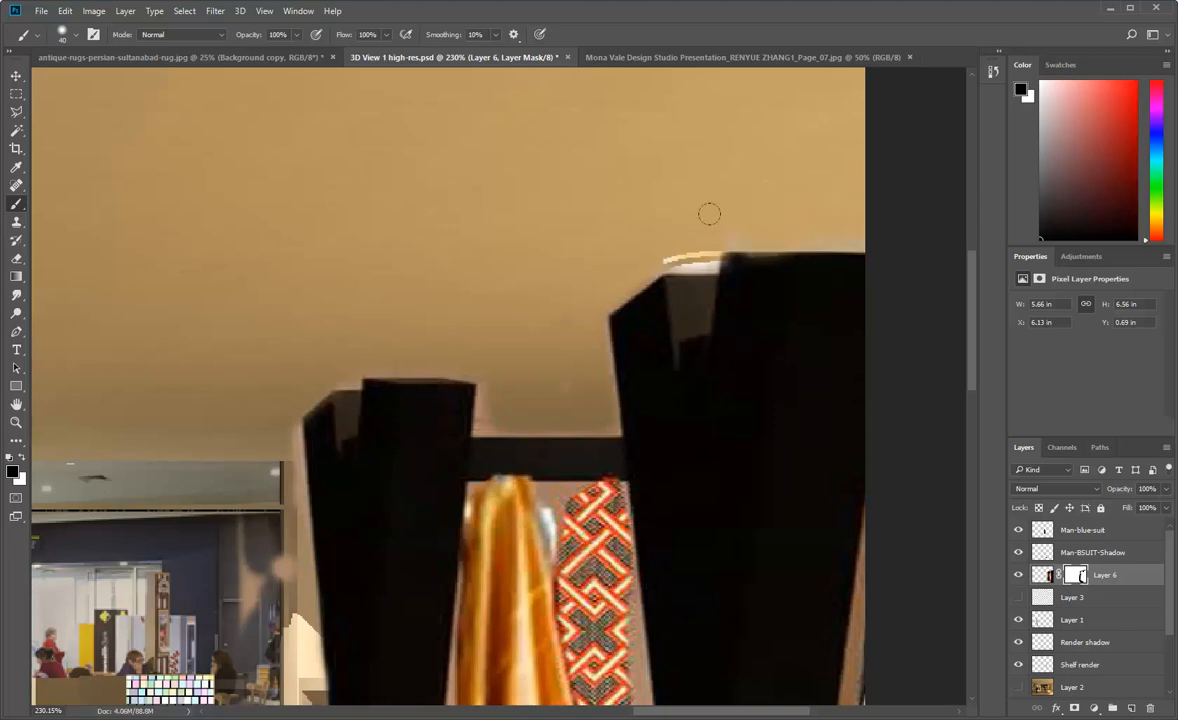
- Move the fabric display layer together with its linked mask about 0.1 in to the left, to X 6.03 in
{"action": "scroll", "coordinate": [632, 281], "scroll_direction": "down", "scroll_amount": 1}
{"action": "scroll", "coordinate": [632, 281], "scroll_direction": "down", "scroll_amount": 5}
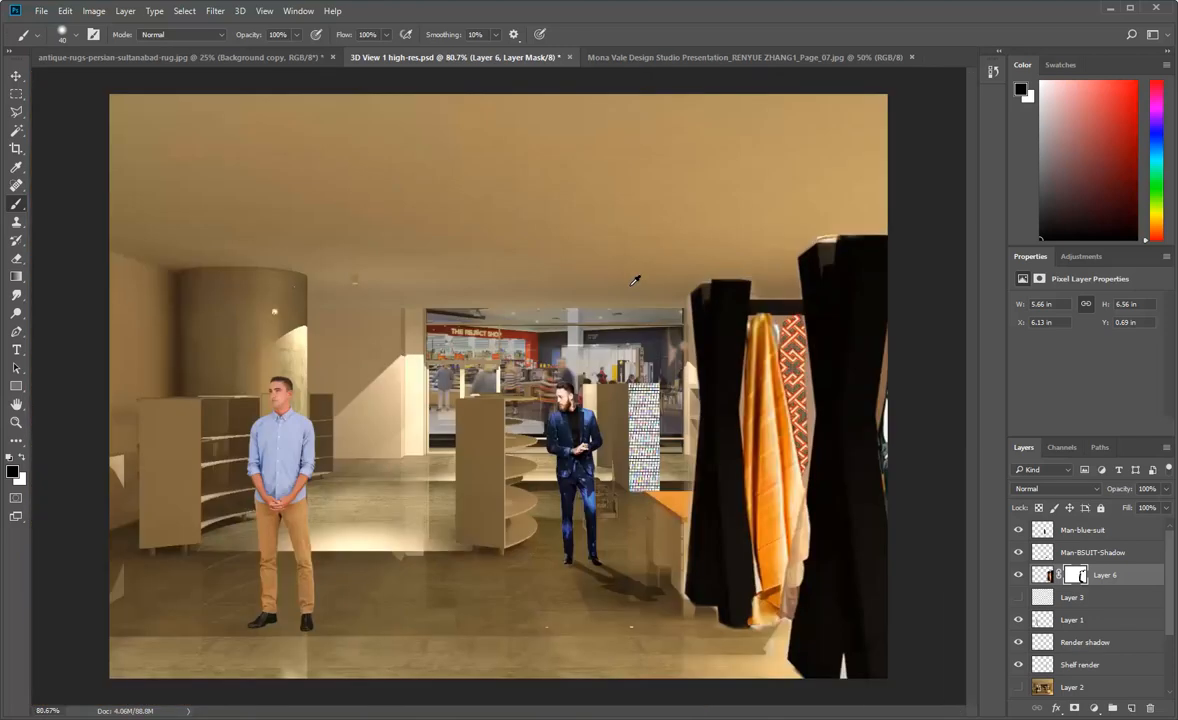
{"action": "scroll", "coordinate": [438, 385], "scroll_direction": "down", "scroll_amount": 1}
{"action": "scroll", "coordinate": [438, 385], "scroll_direction": "up", "scroll_amount": 1}
{"action": "scroll", "coordinate": [438, 385], "scroll_direction": "up", "scroll_amount": 4}
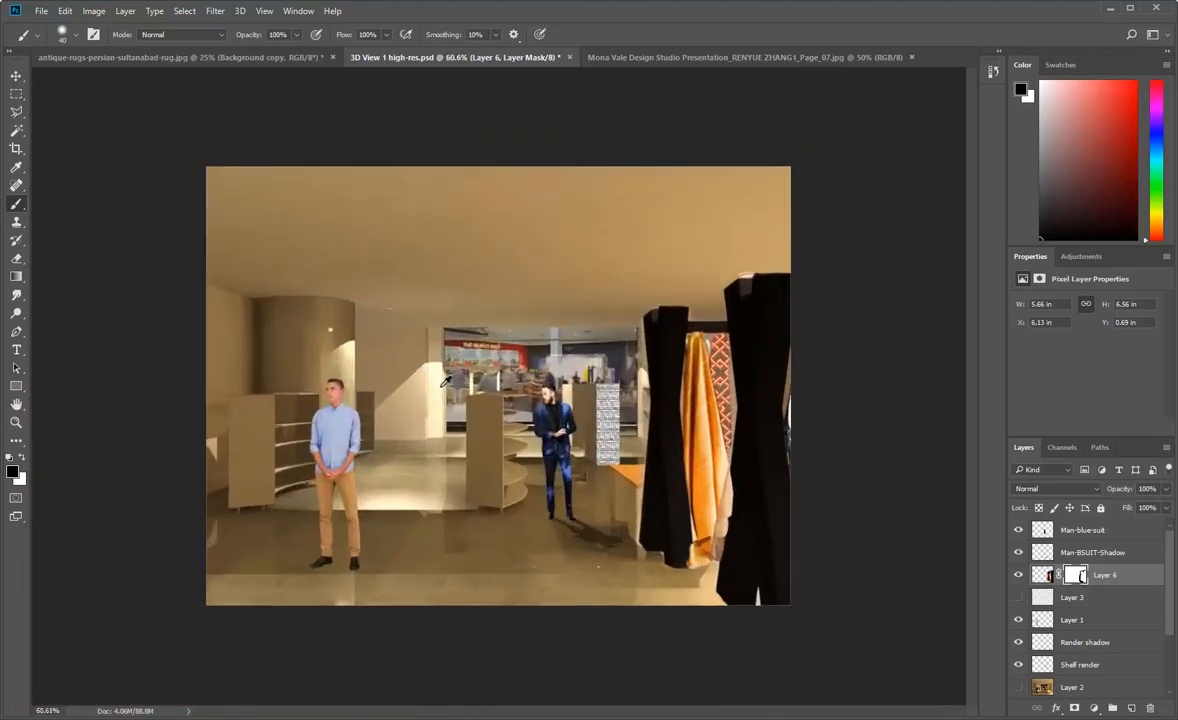
{"action": "scroll", "coordinate": [443, 383], "scroll_direction": "down", "scroll_amount": 1}
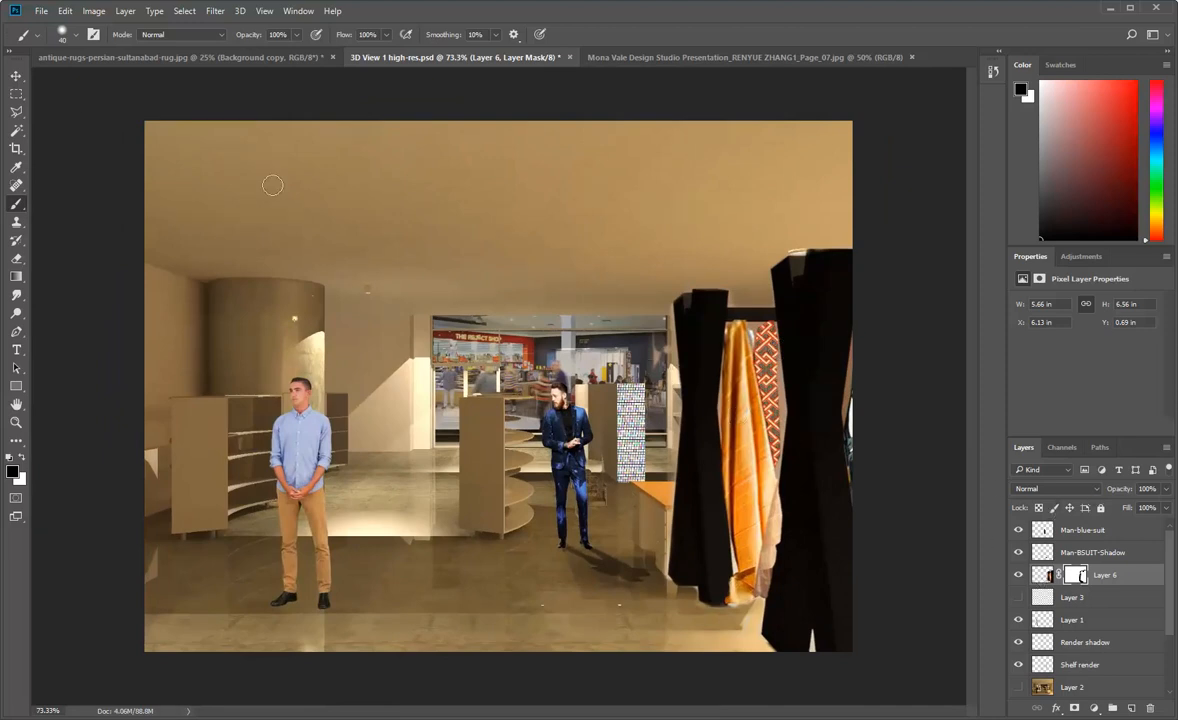
{"action": "left_click", "coordinate": [16, 75]}
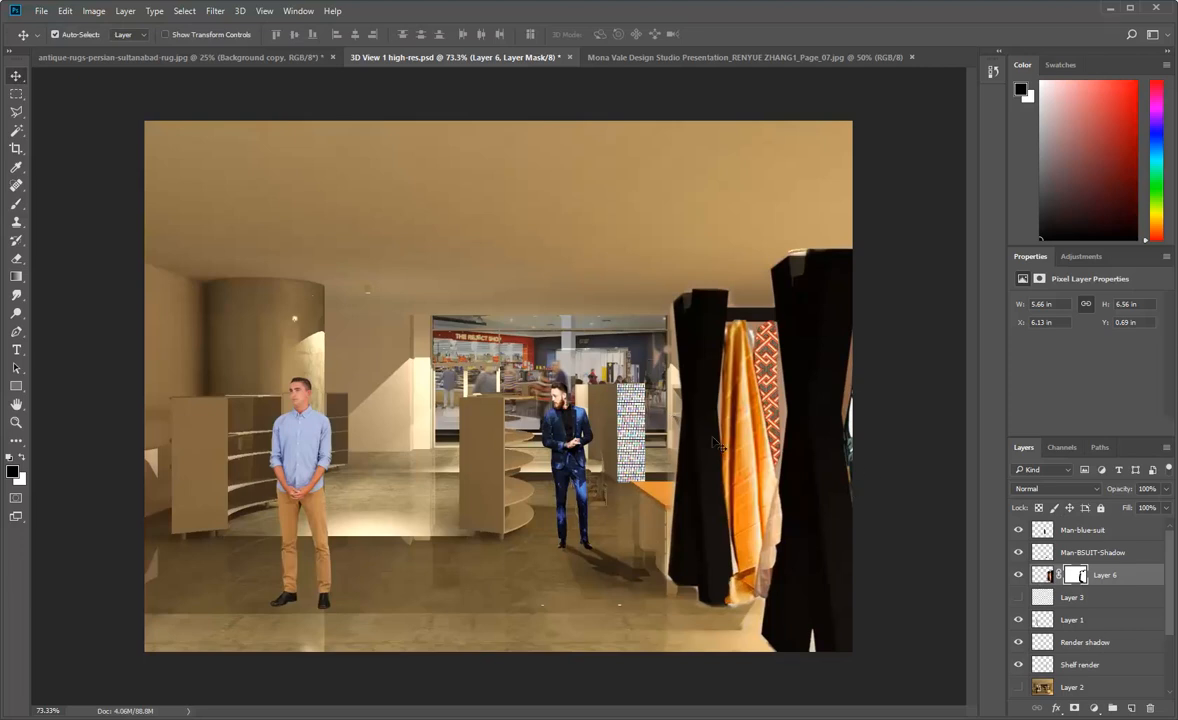
{"action": "left_click_drag", "start_coordinate": [694, 462], "coordinate": [674, 465]}
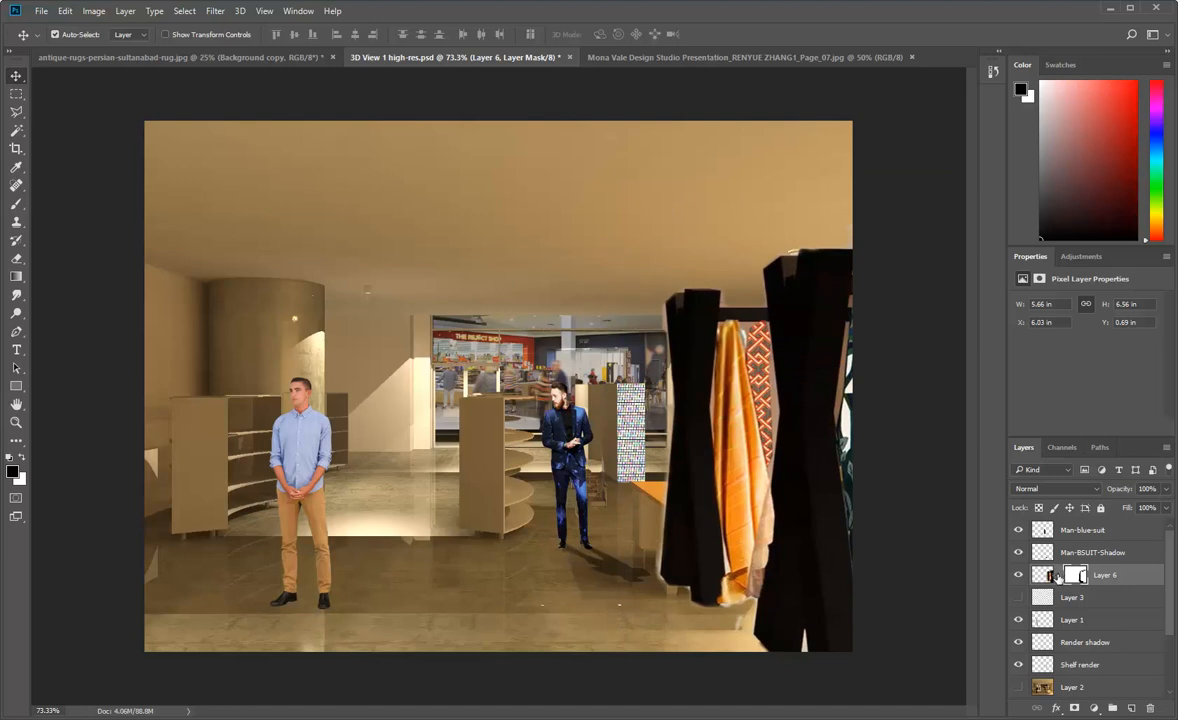
- Unlink the fabric layer's mask, try moving the mask alone and undo it, and try moving the image alone
{"action": "left_click_drag", "start_coordinate": [691, 408], "coordinate": [735, 409]}
{"action": "left_click", "coordinate": [64, 11]}
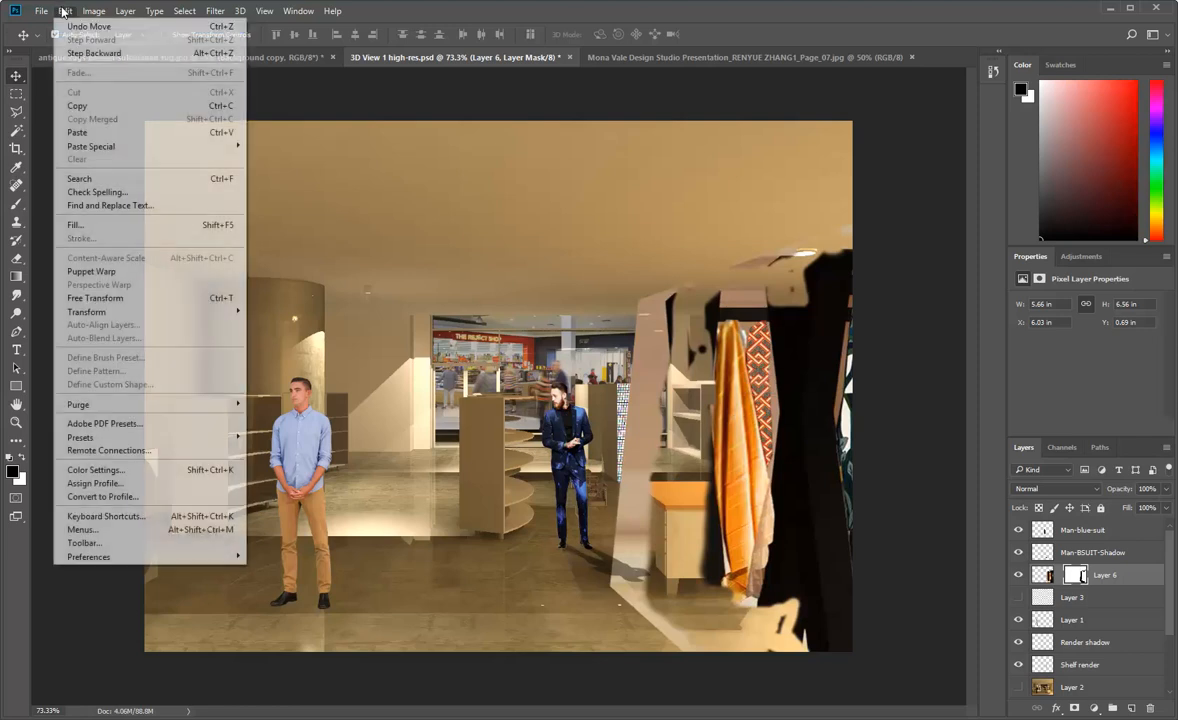
{"action": "left_click", "coordinate": [80, 27]}
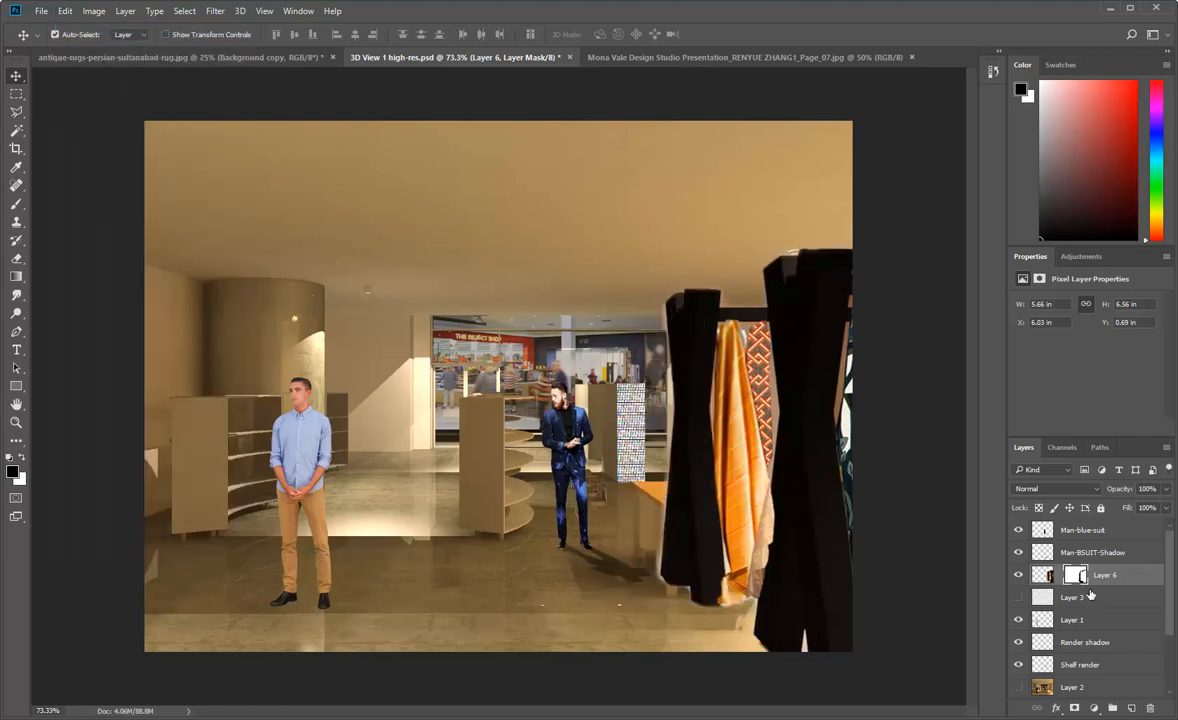
{"action": "left_click", "coordinate": [1043, 576]}
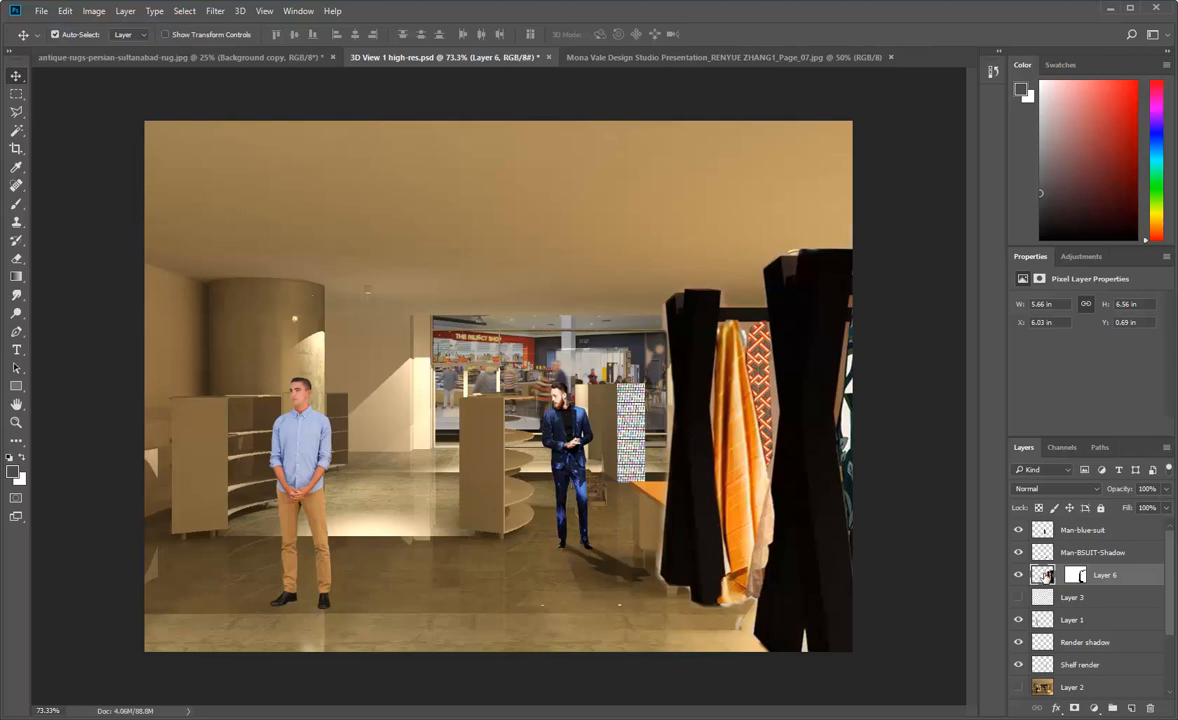
{"action": "left_click_drag", "start_coordinate": [647, 419], "coordinate": [697, 455]}
- Paint grey on the fabric layer's image instead of its mask, on the floor near the right black post's foot
{"action": "scroll", "coordinate": [785, 668], "scroll_direction": "up", "scroll_amount": 5}
{"action": "scroll", "coordinate": [640, 618], "scroll_direction": "up", "scroll_amount": 2}
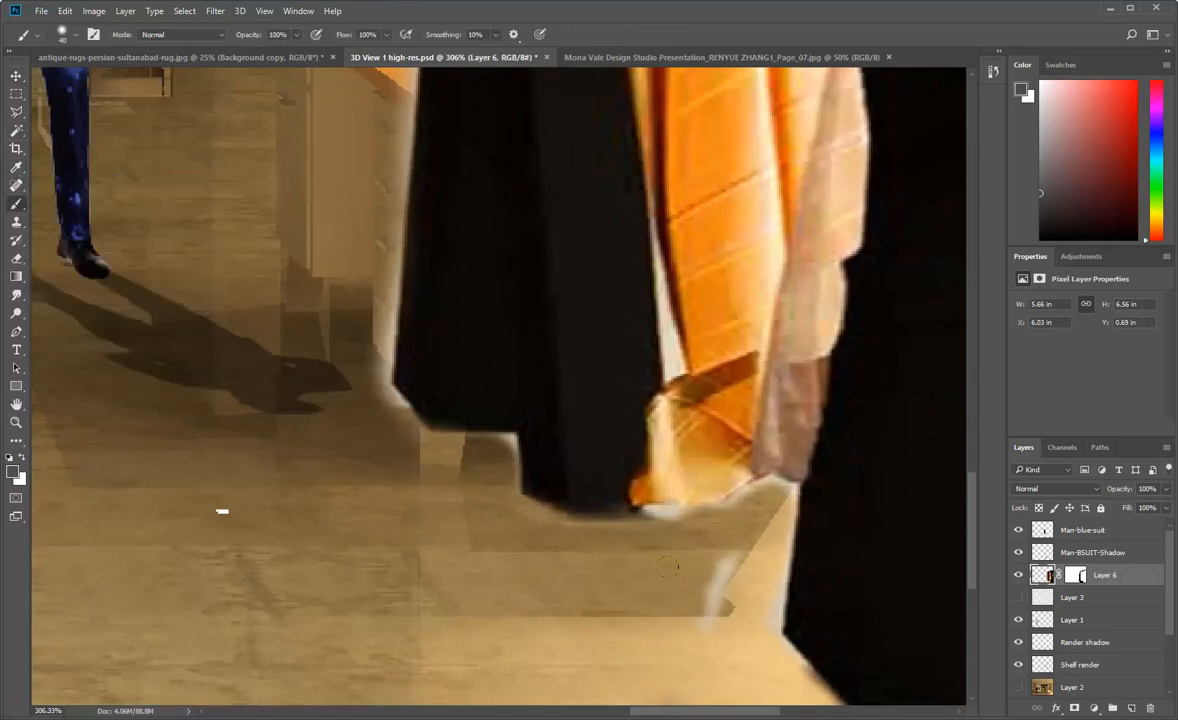
{"action": "left_click_drag", "start_coordinate": [726, 565], "coordinate": [706, 625]}
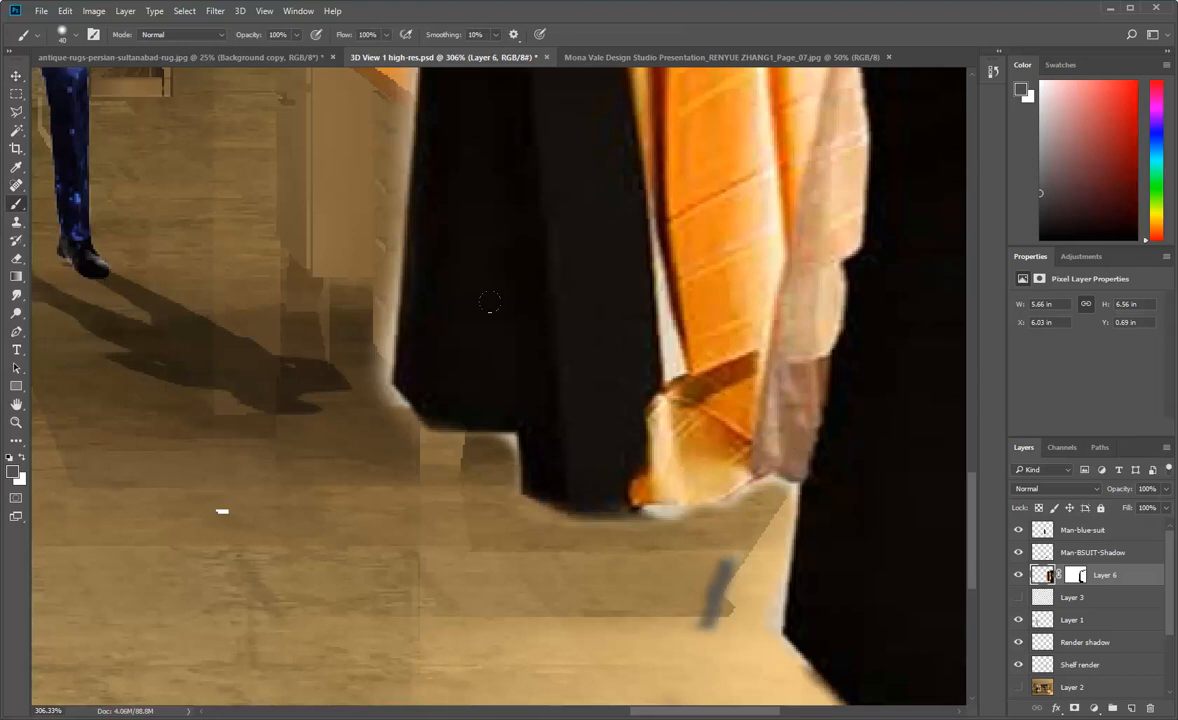
- Step back through the latest grey brush strokes on the floor near the right black post
{"action": "left_click", "coordinate": [63, 13]}
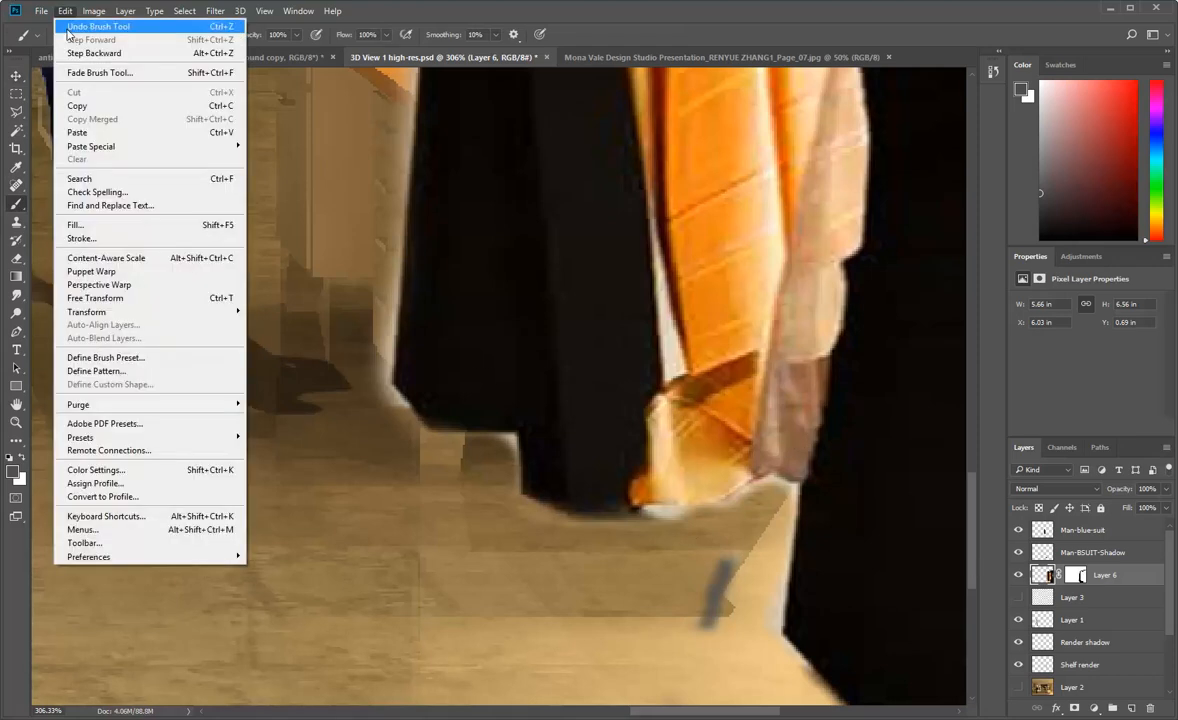
{"action": "left_click", "coordinate": [68, 27]}
{"action": "left_click", "coordinate": [63, 10]}
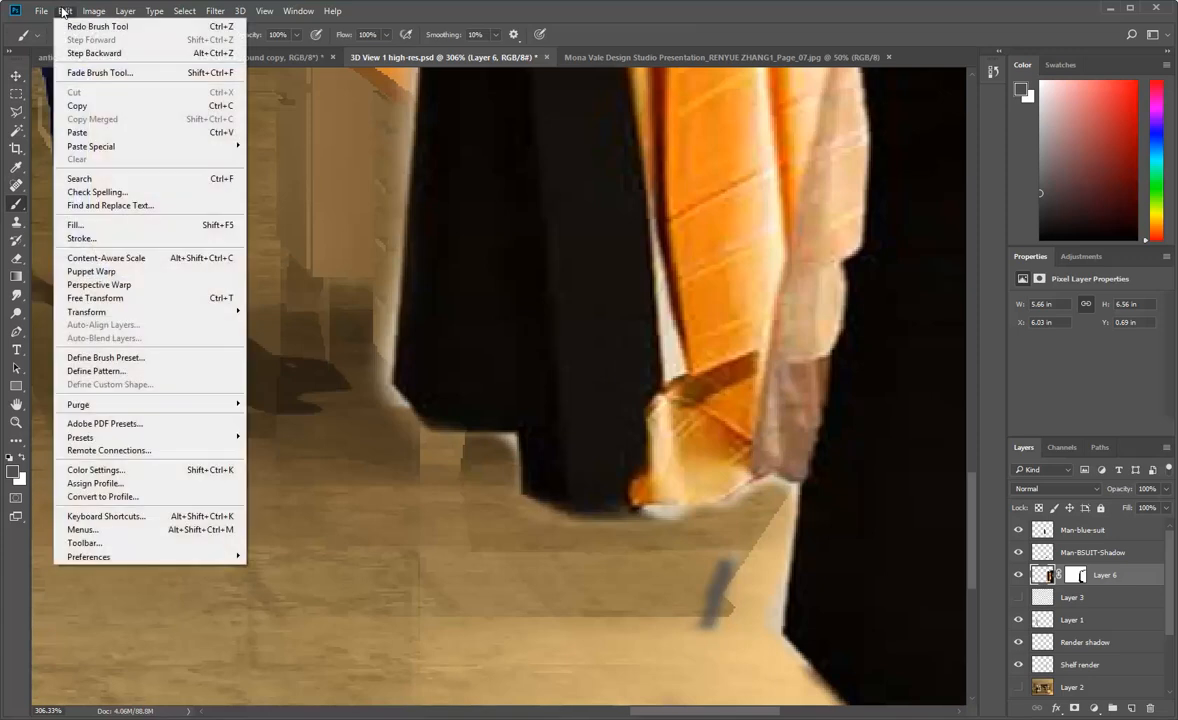
{"action": "left_click", "coordinate": [66, 50]}
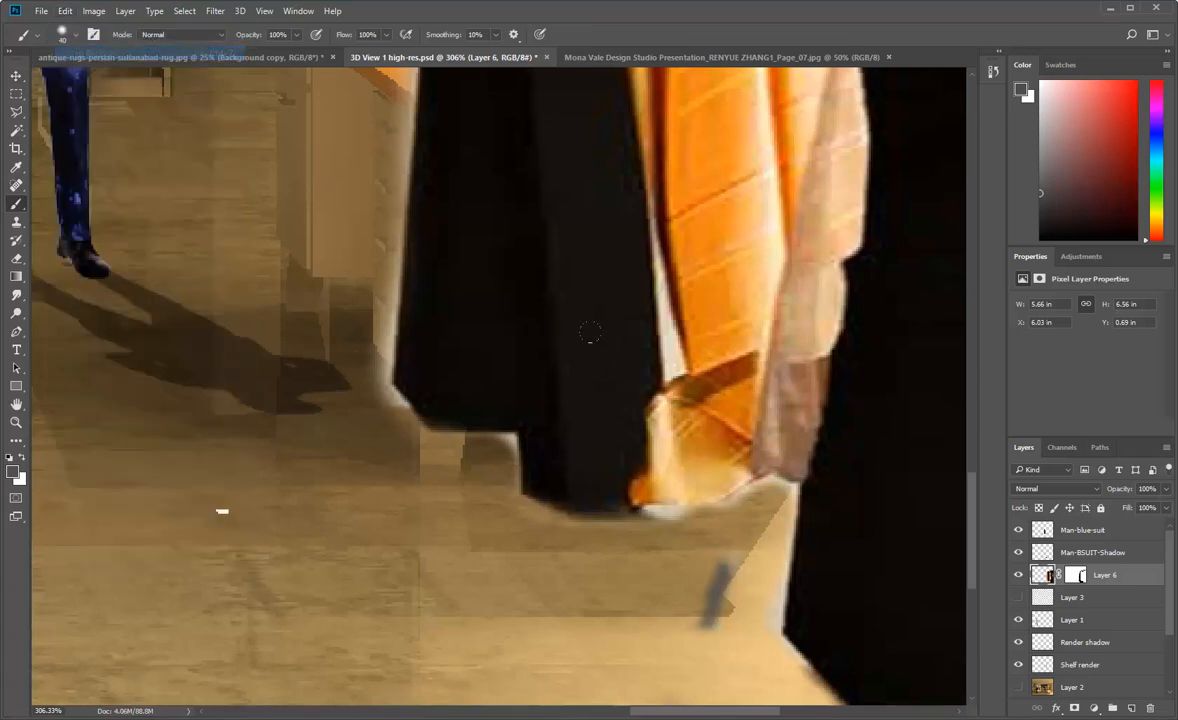
{"action": "left_click", "coordinate": [66, 12]}
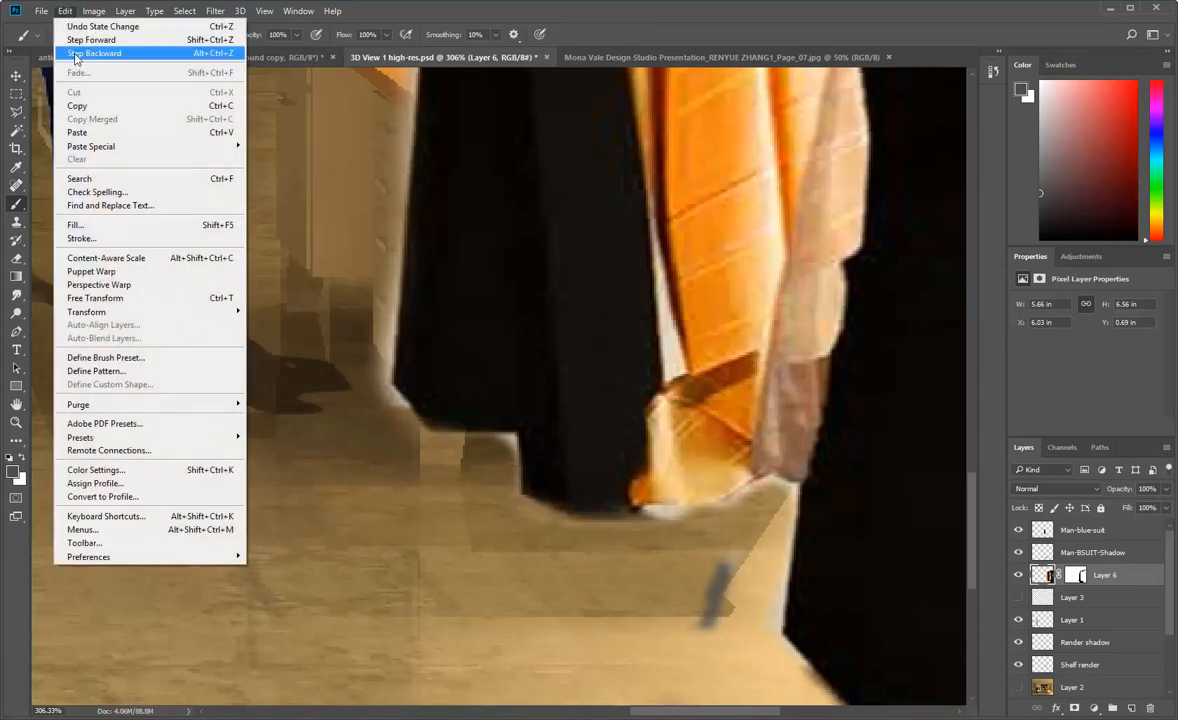
{"action": "left_click", "coordinate": [60, 50]}
{"action": "left_click", "coordinate": [64, 11]}
{"action": "left_click", "coordinate": [66, 52]}
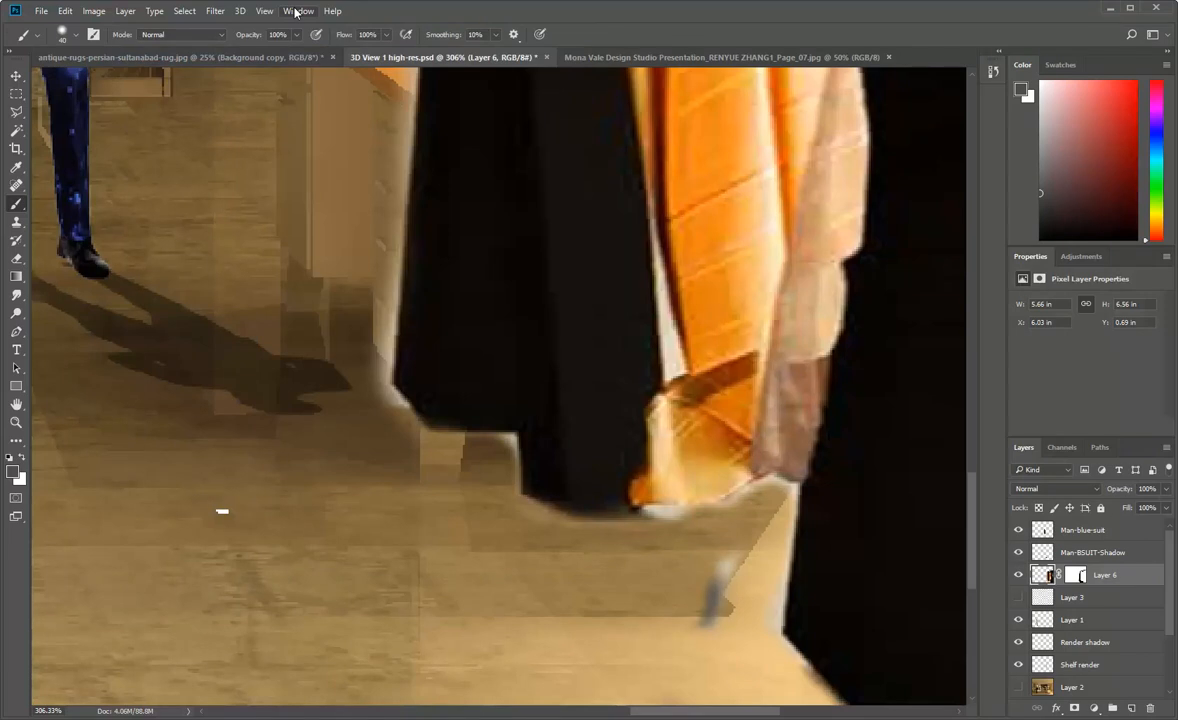
- Use the History to step the document back past the grey strokes, mask linking and layer move to an earlier brush stroke
{"action": "left_click", "coordinate": [296, 12]}
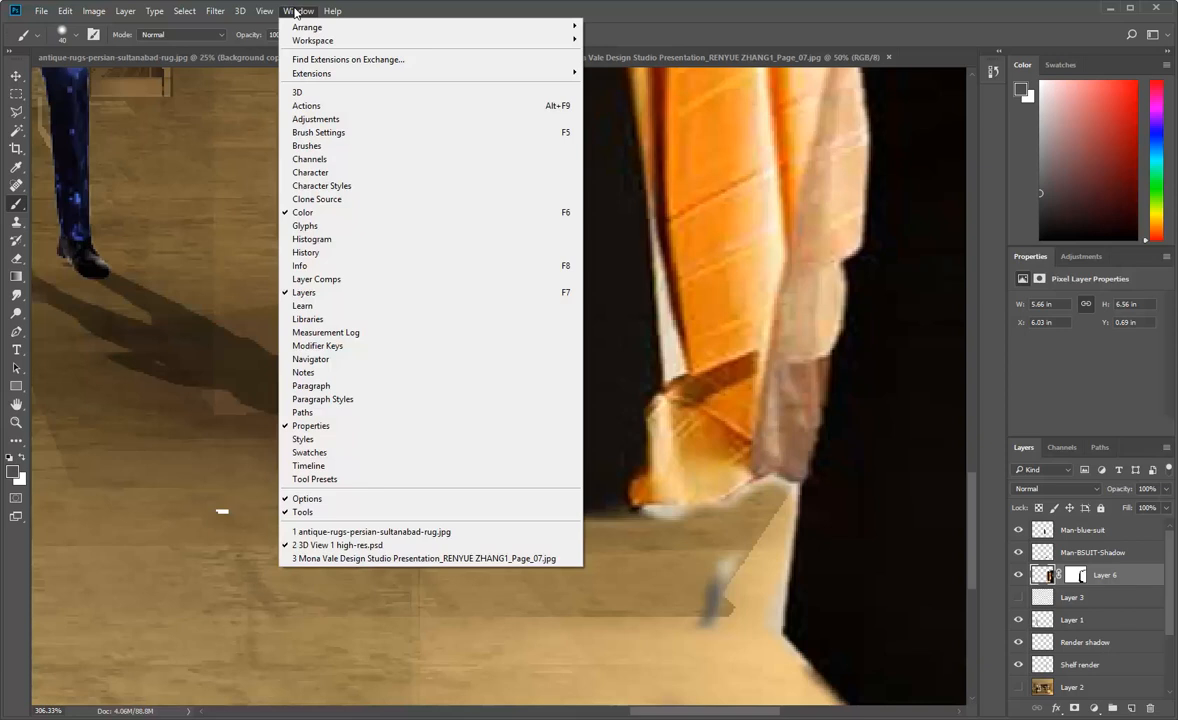
{"action": "left_click", "coordinate": [318, 252]}
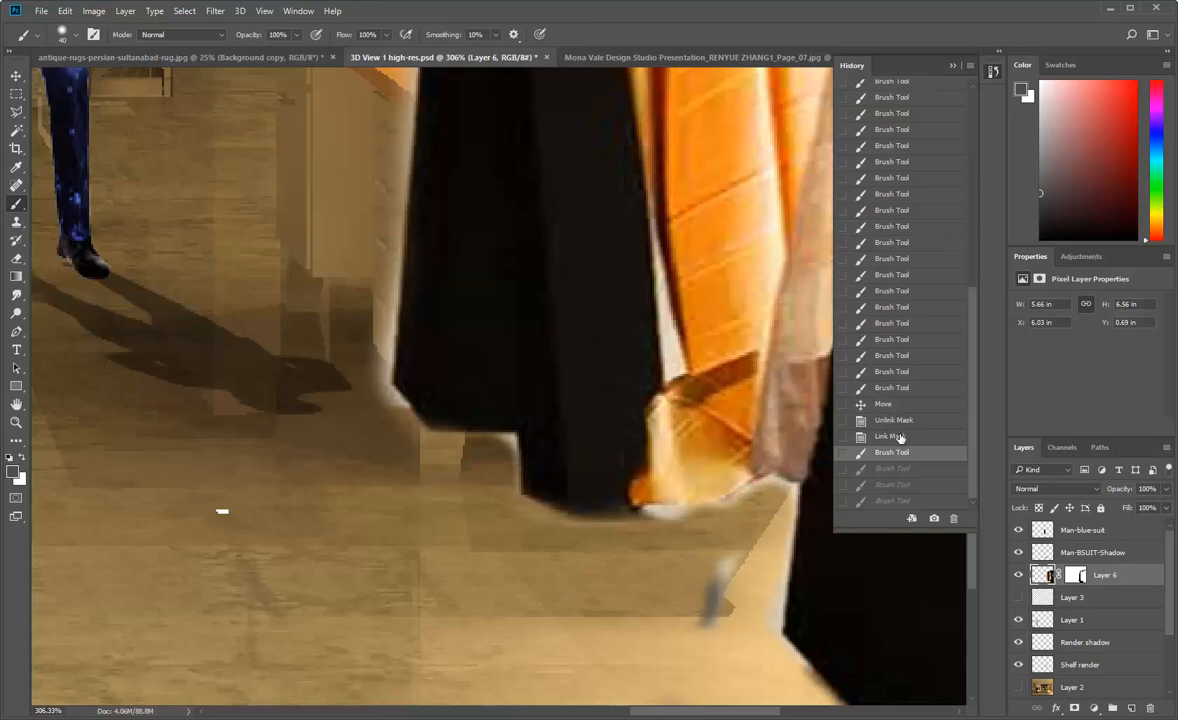
{"action": "left_click", "coordinate": [900, 437]}
{"action": "left_click", "coordinate": [900, 387]}
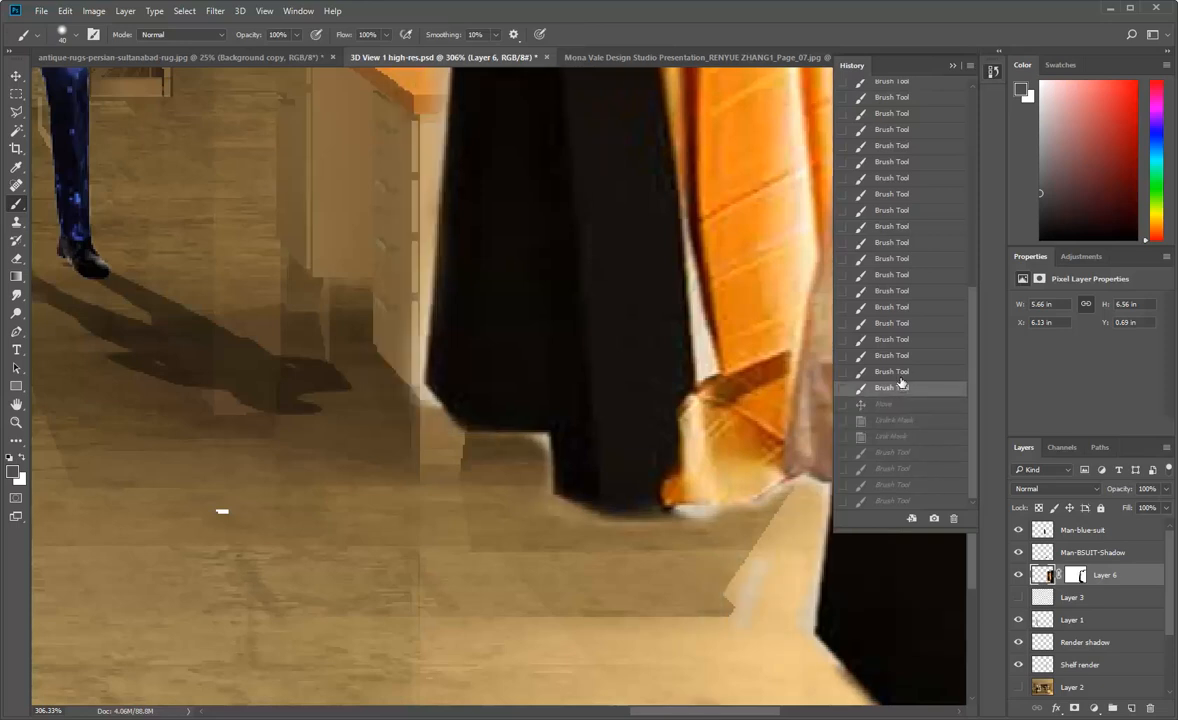
{"action": "left_click", "coordinate": [898, 355]}
{"action": "left_click", "coordinate": [897, 339]}
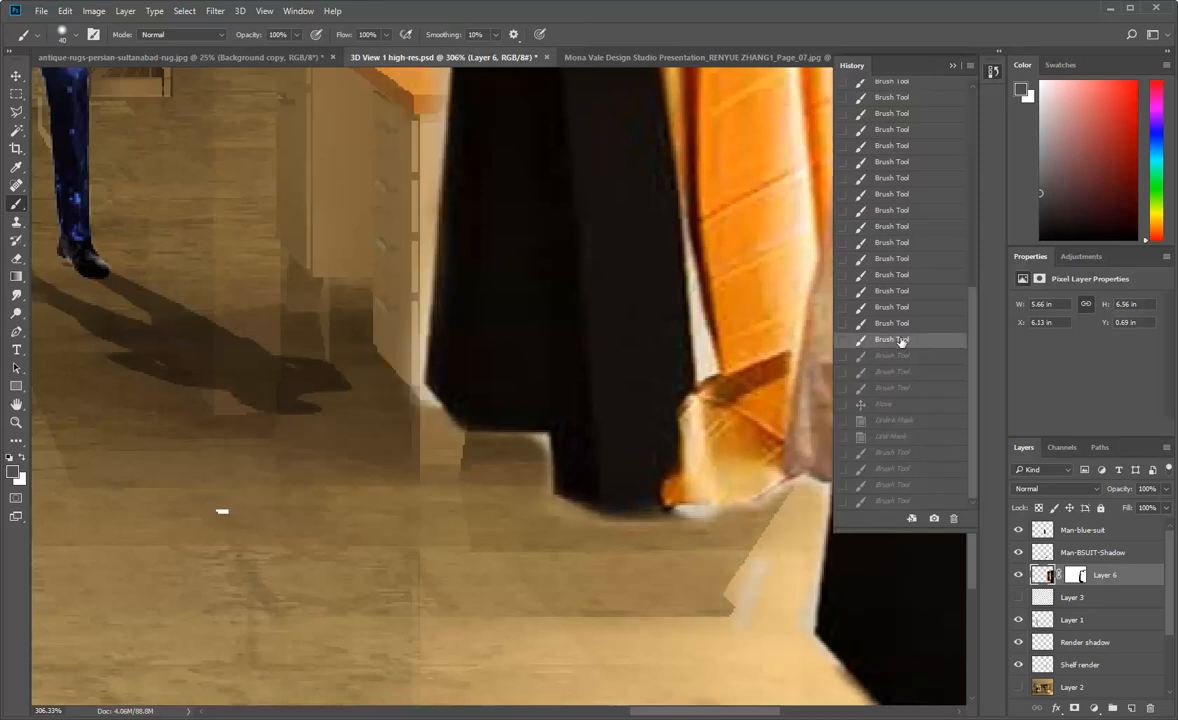
{"action": "left_click", "coordinate": [897, 323]}
{"action": "left_click", "coordinate": [895, 289]}
{"action": "left_click", "coordinate": [896, 276]}
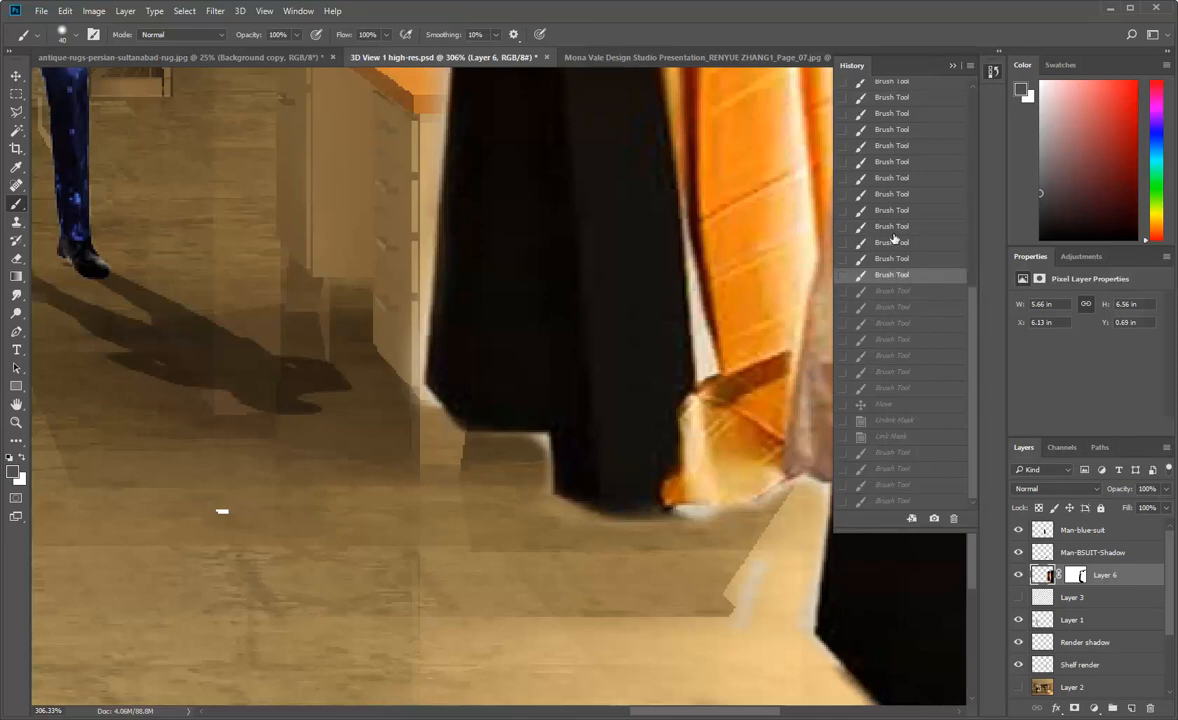
{"action": "left_click", "coordinate": [895, 230]}
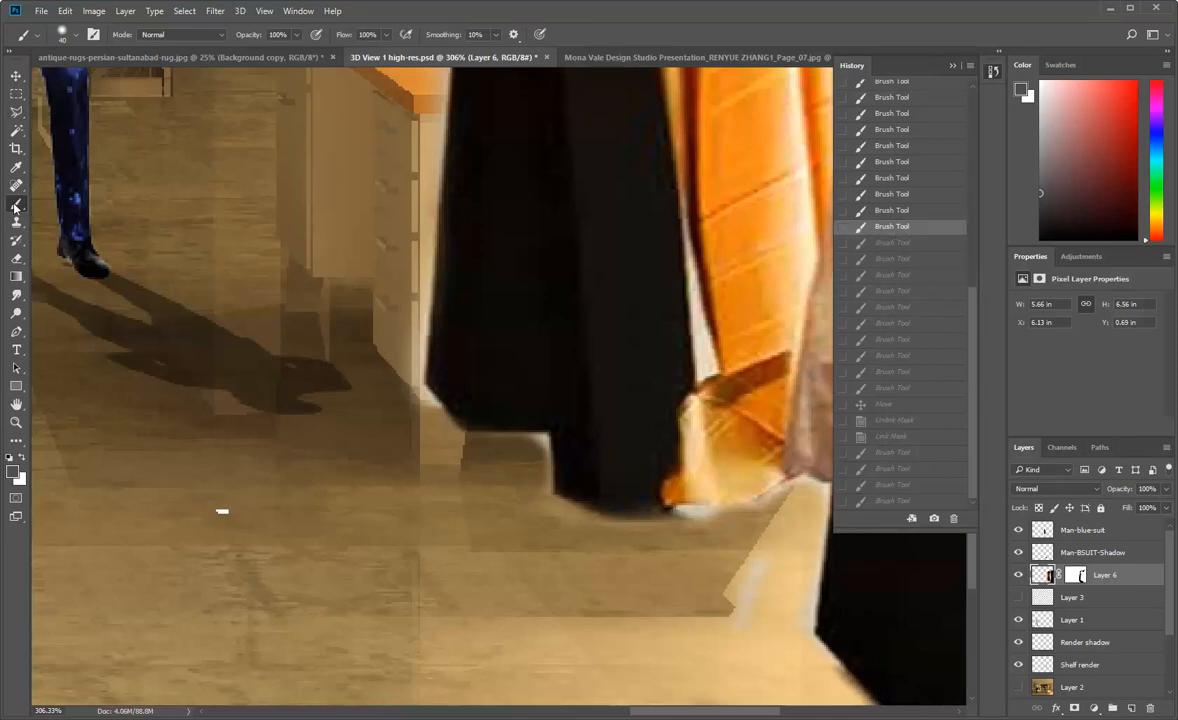
- Try painting grey on the fabric layer's image at the orange fabric's hem and across its lower part, undoing each stroke
{"action": "left_click_drag", "start_coordinate": [674, 513], "coordinate": [687, 520]}
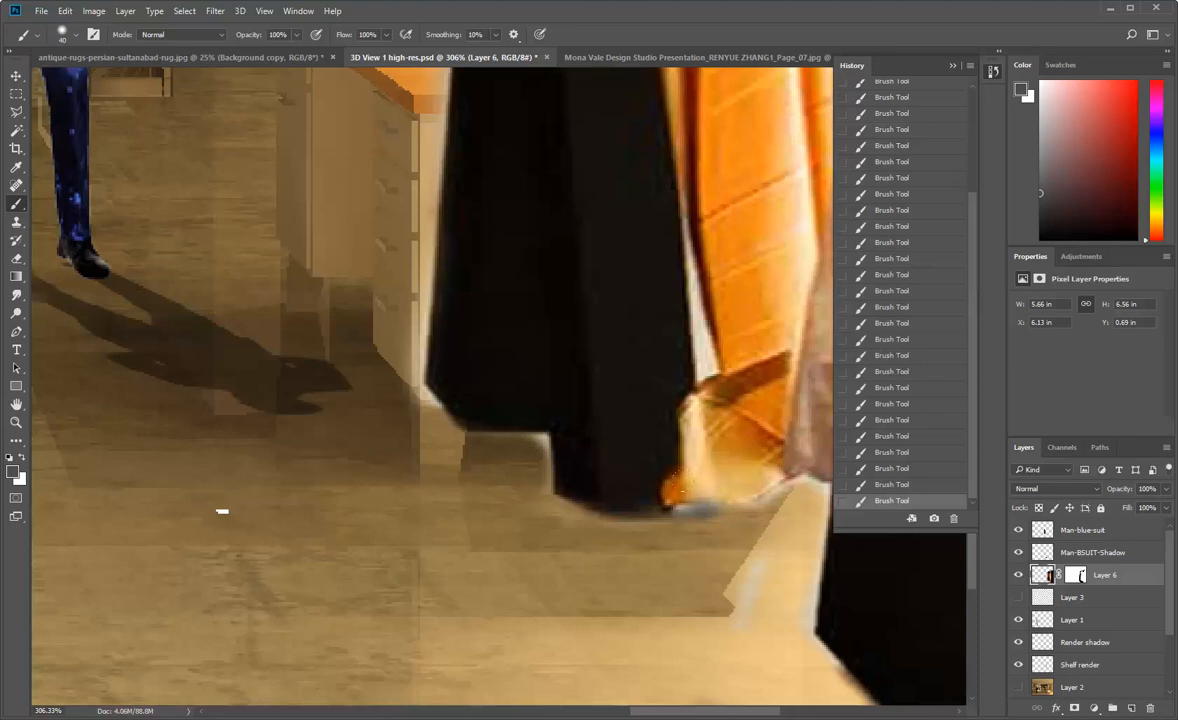
{"action": "left_click", "coordinate": [64, 11]}
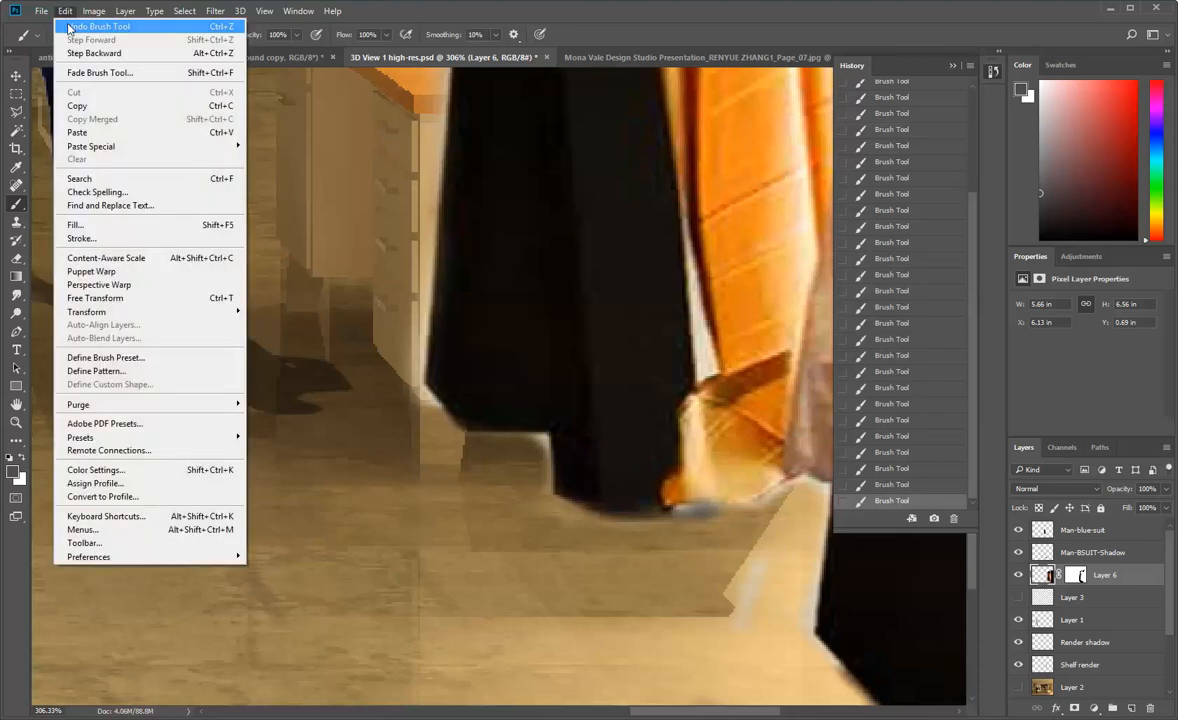
{"action": "left_click", "coordinate": [68, 27]}
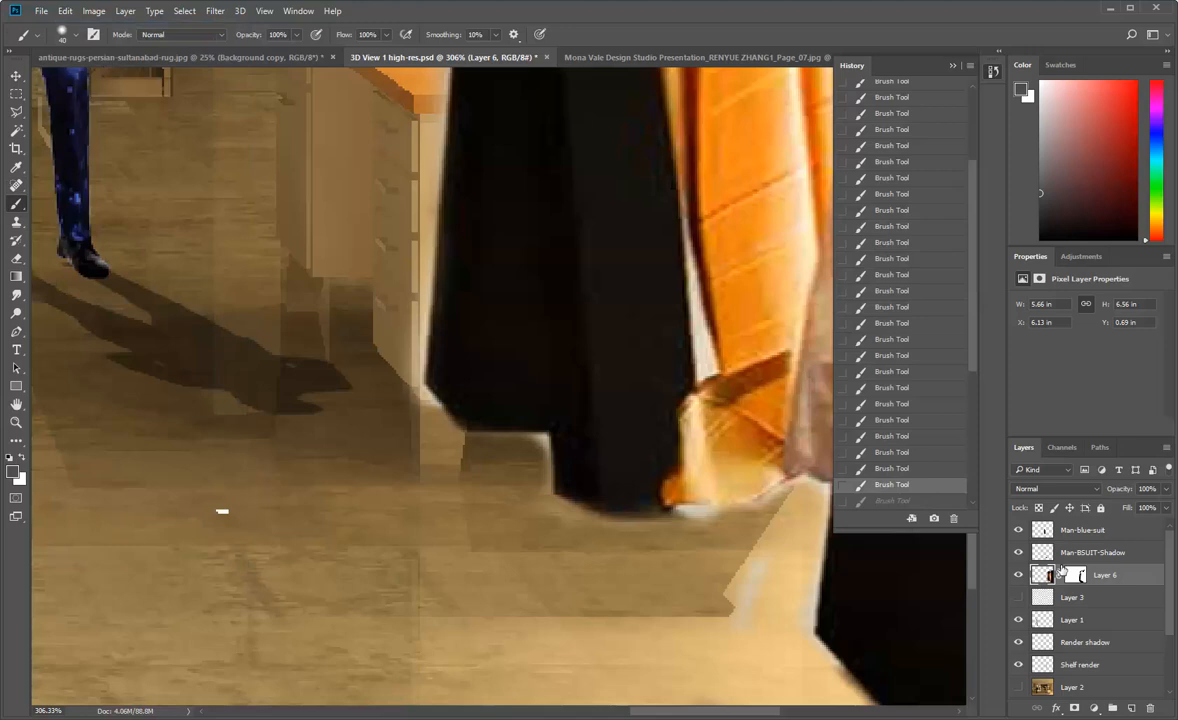
{"action": "left_click_drag", "start_coordinate": [712, 450], "coordinate": [743, 293]}
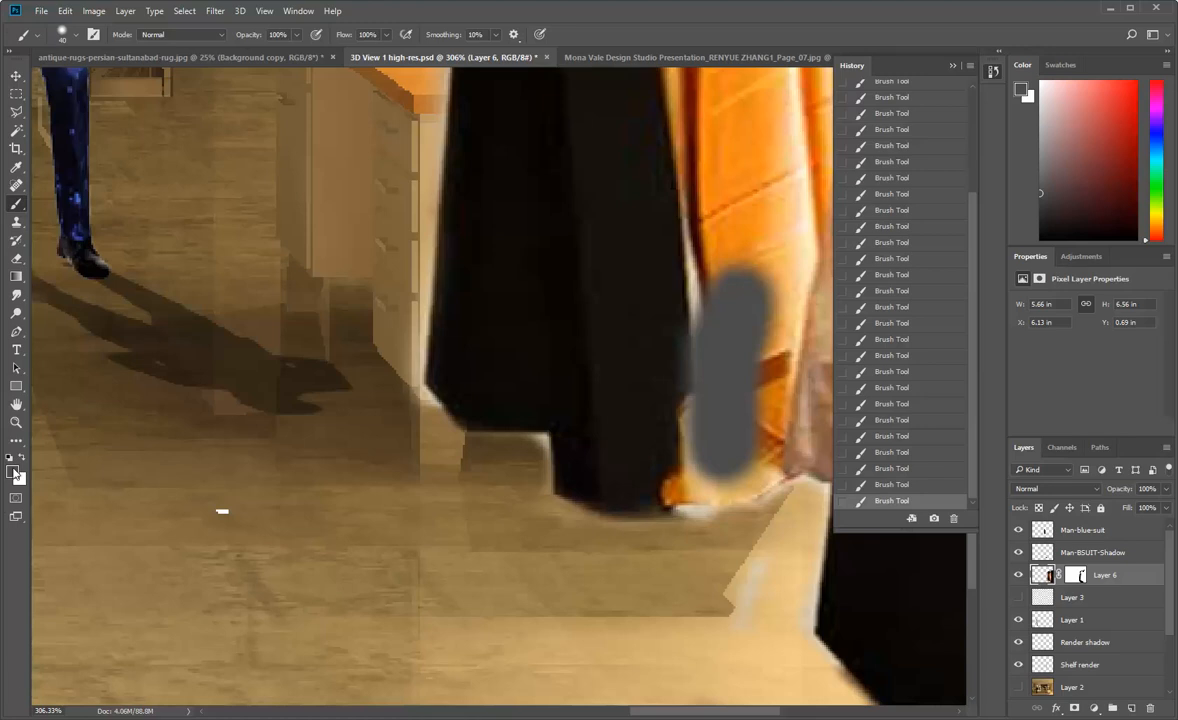
{"action": "left_click", "coordinate": [72, 11]}
{"action": "left_click", "coordinate": [76, 27]}
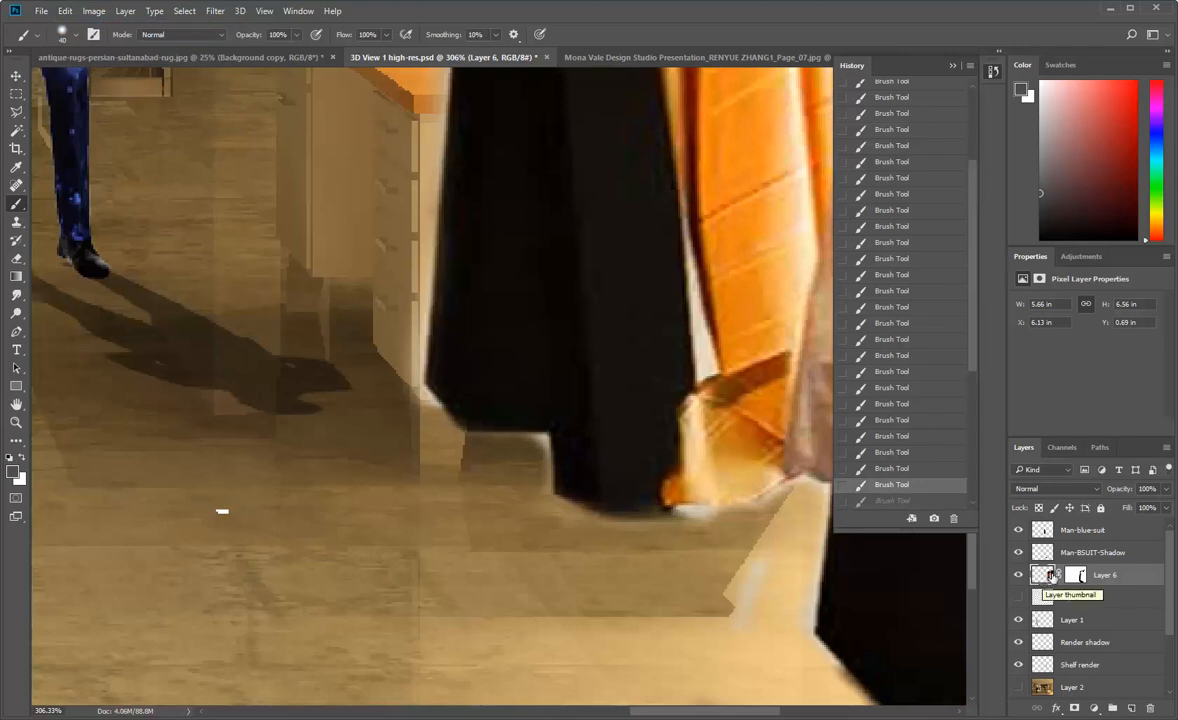
- Paint black on the fabric layer's mask to hide the pale fringe under the hem and left post's foot, reducing the brush to 9 px
{"action": "left_click", "coordinate": [1076, 576]}
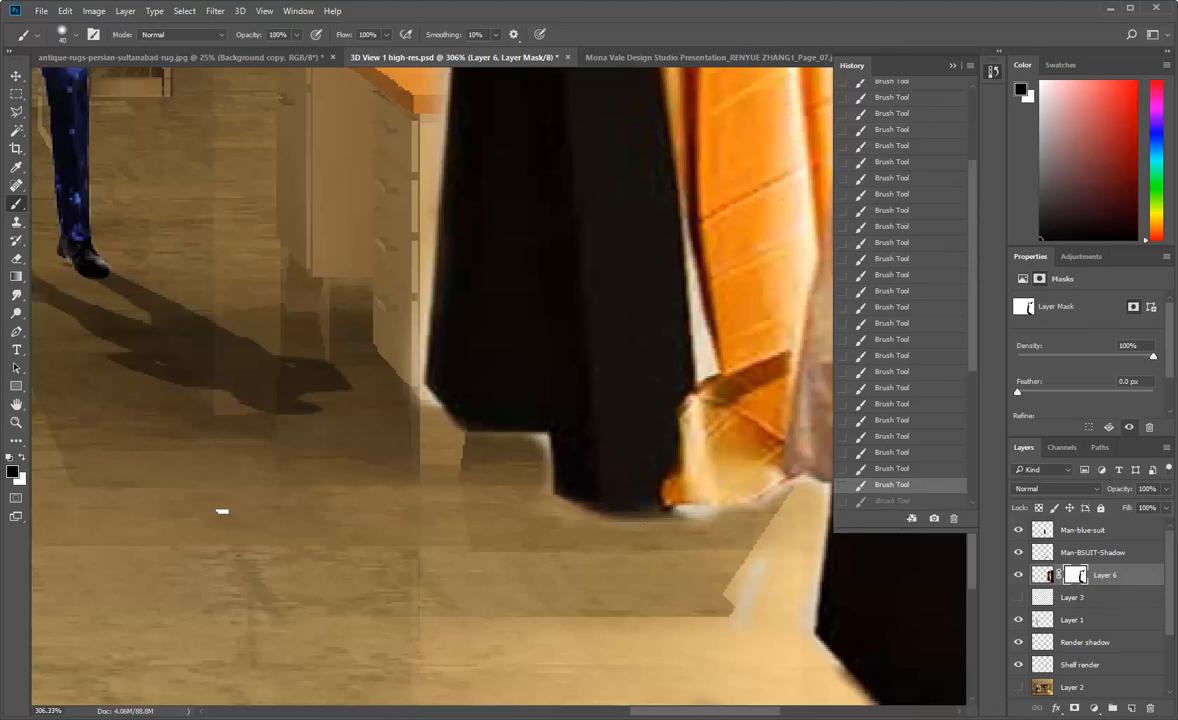
{"action": "left_click_drag", "start_coordinate": [752, 585], "coordinate": [760, 498]}
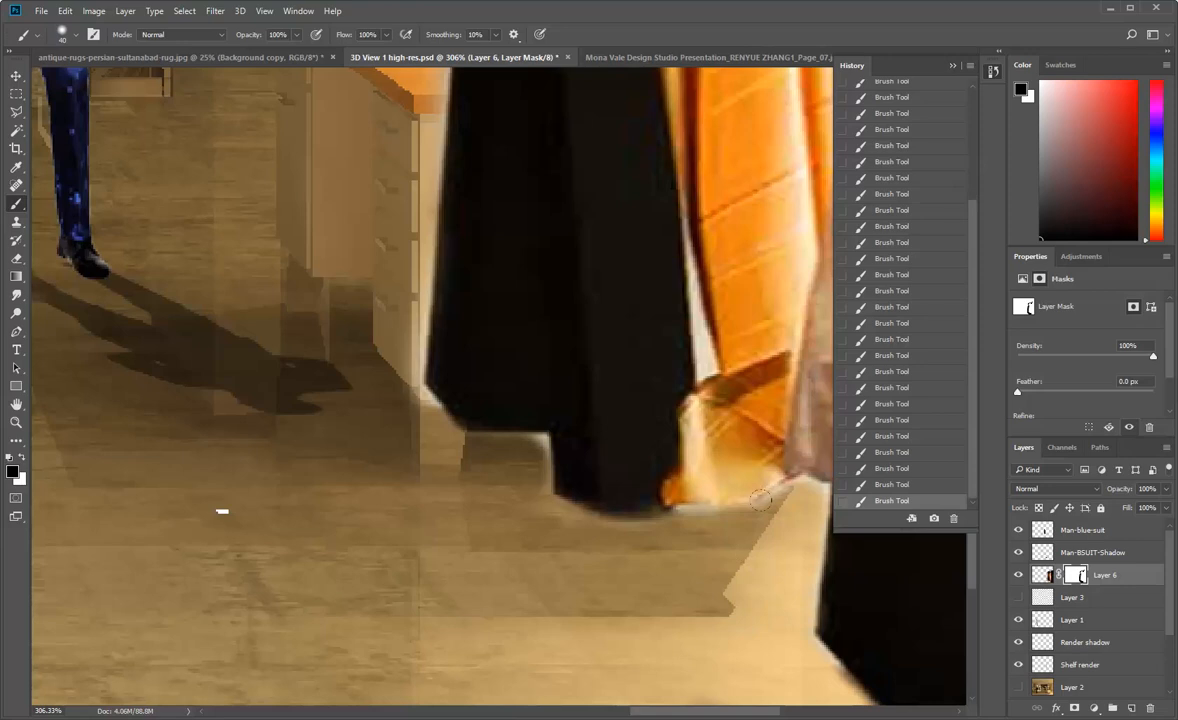
{"action": "key", "text": "bracketleft"}
{"action": "key", "text": "bracketleft"}
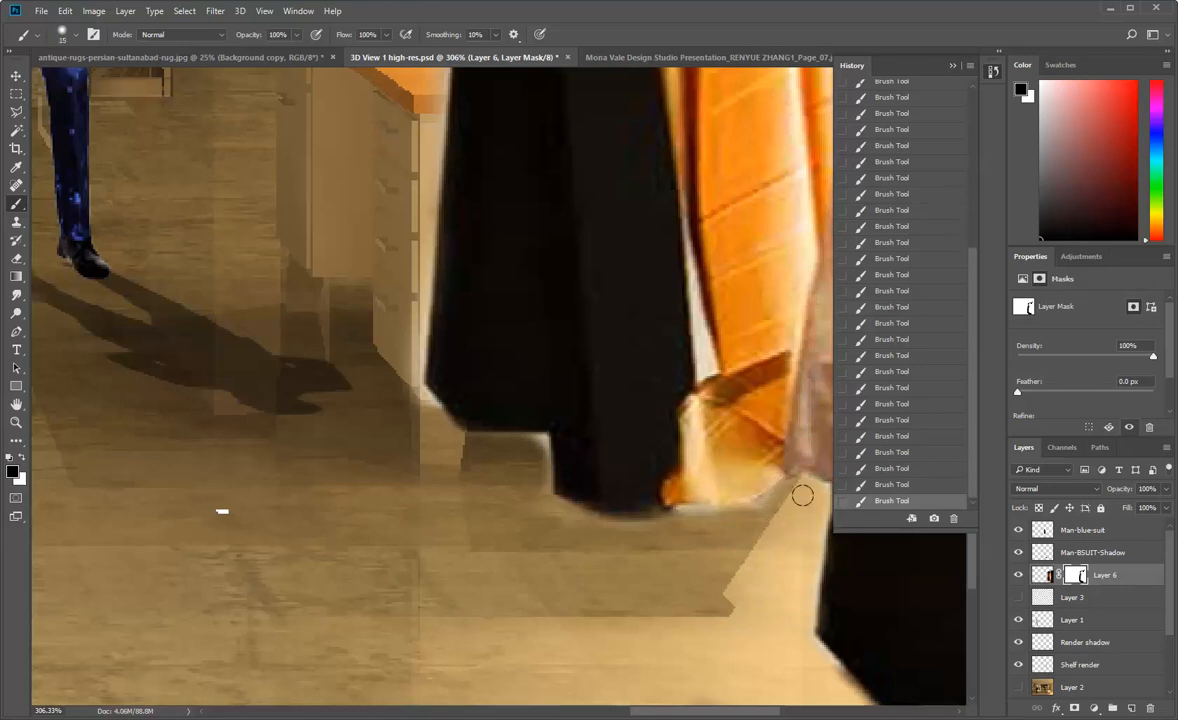
{"action": "key", "text": "bracketleft"}
{"action": "left_click_drag", "start_coordinate": [731, 512], "coordinate": [584, 529]}
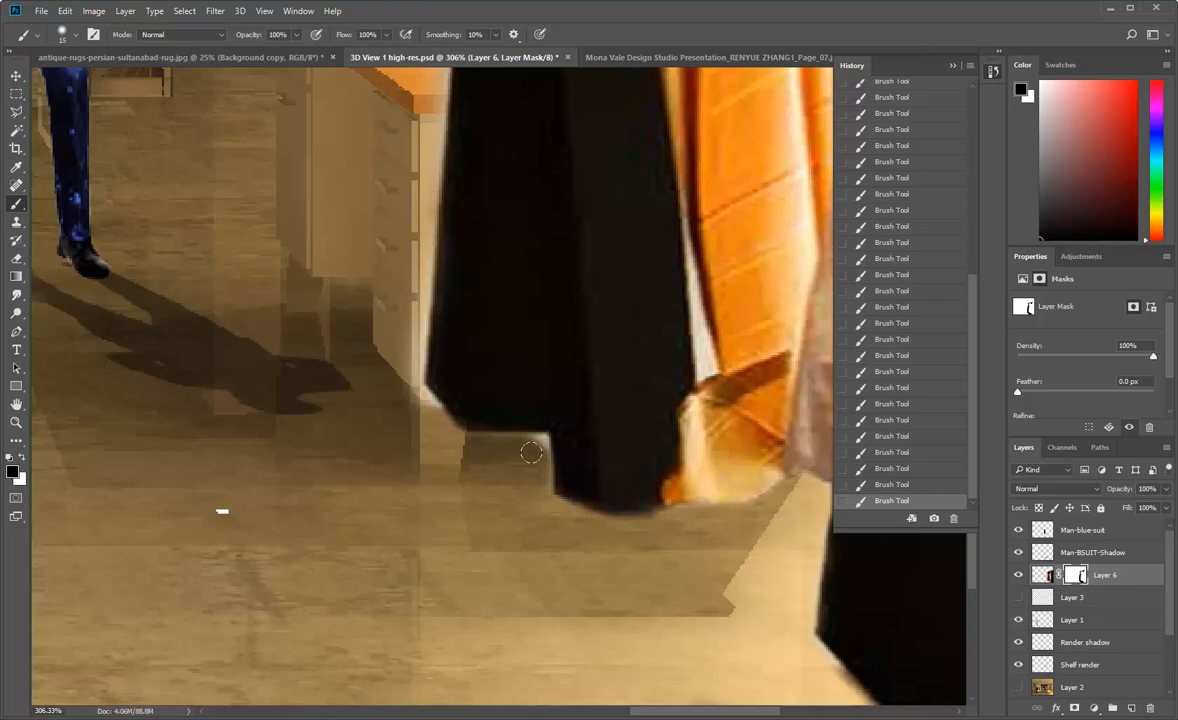
{"action": "key", "text": "bracketleft"}
{"action": "key", "text": "bracketleft"}
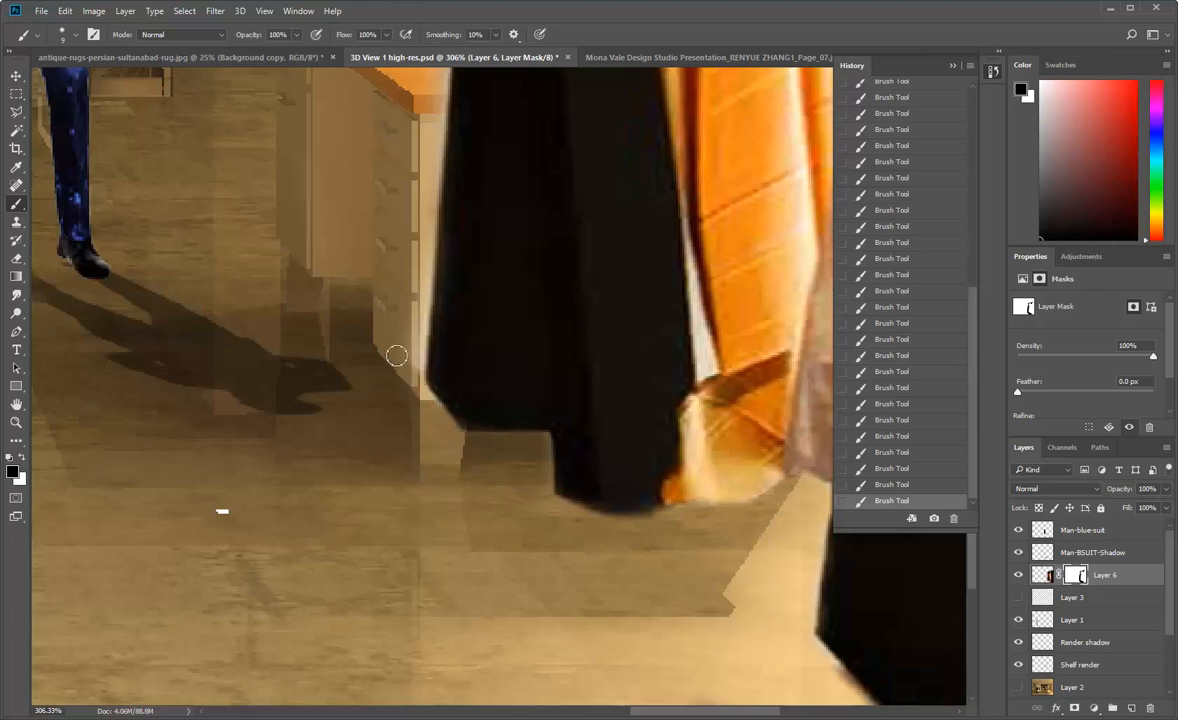
- Mask out the pale fringe up the outer edge of the left black post, enlarging the brush to 20 px
{"action": "scroll", "coordinate": [393, 300], "scroll_direction": "up", "scroll_amount": 3}
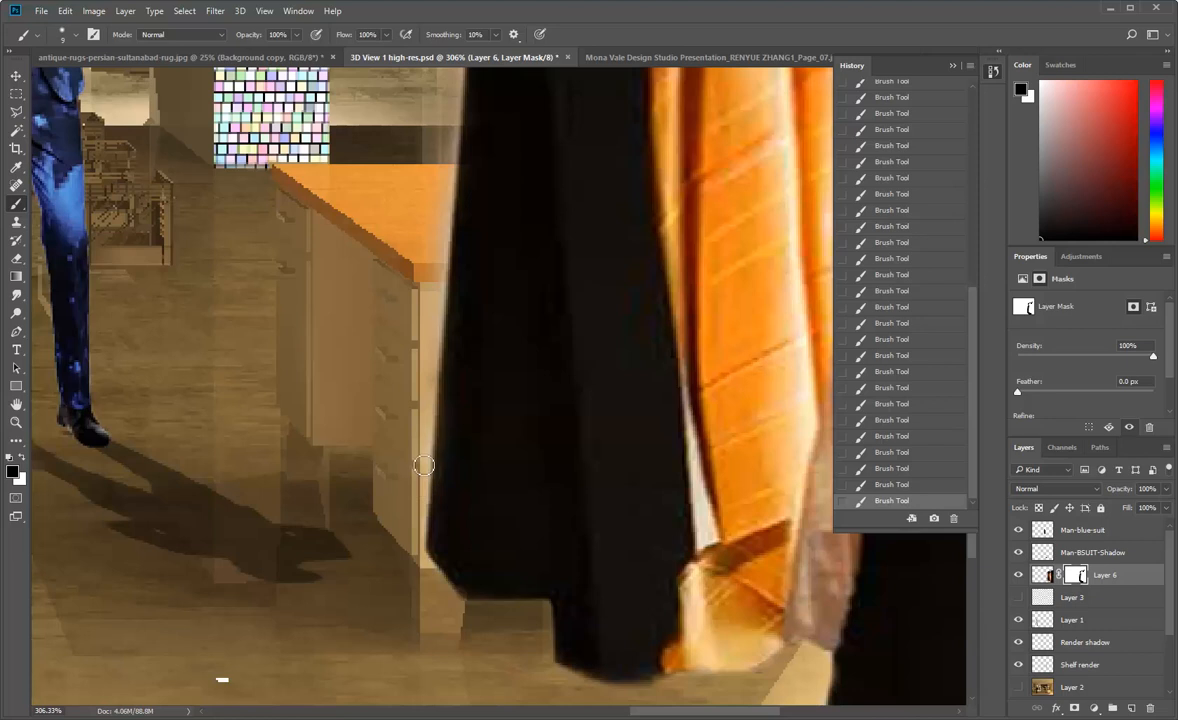
{"action": "scroll", "coordinate": [424, 411], "scroll_direction": "up", "scroll_amount": 3}
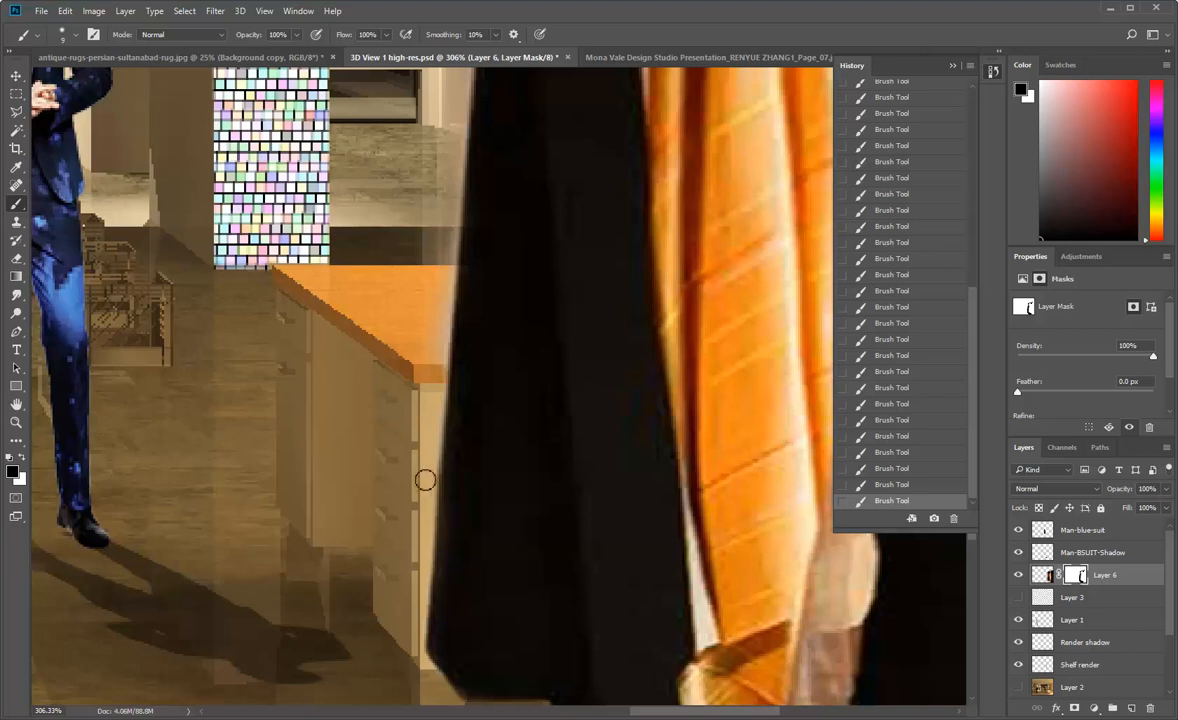
{"action": "scroll", "coordinate": [428, 410], "scroll_direction": "up", "scroll_amount": 4}
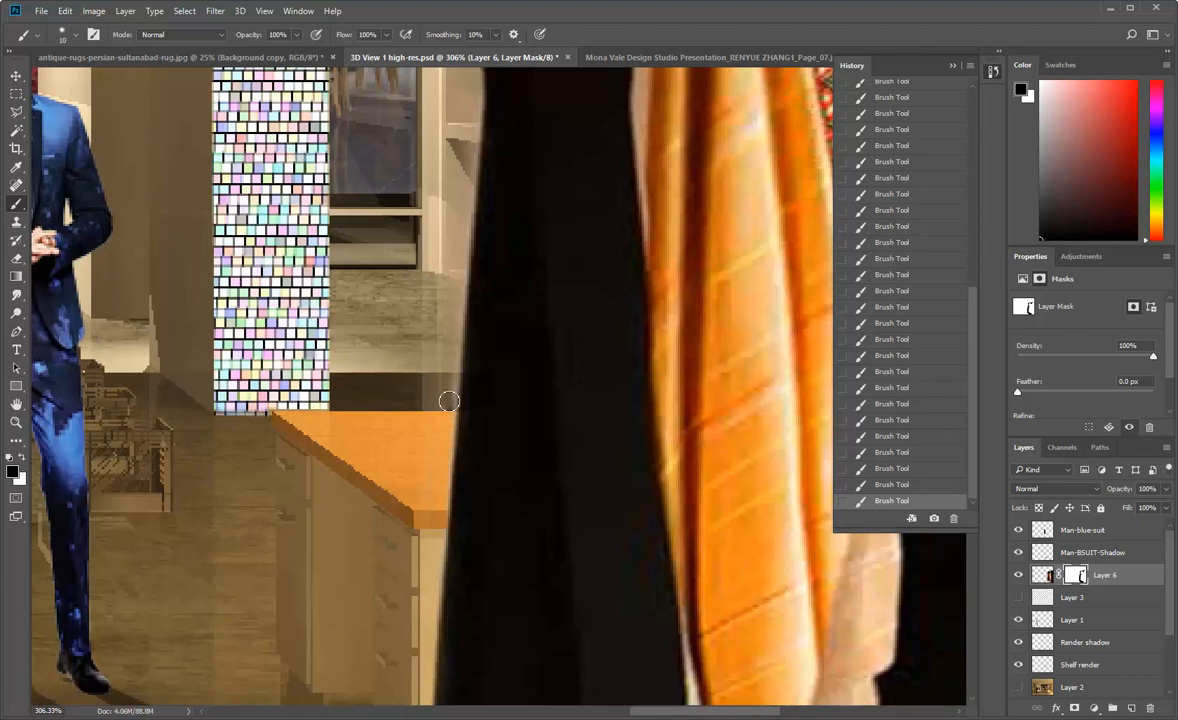
{"action": "key", "text": "bracketright"}
{"action": "key", "text": "bracketright"}
{"action": "key", "text": "bracketright"}
{"action": "scroll", "coordinate": [424, 378], "scroll_direction": "up", "scroll_amount": 2}
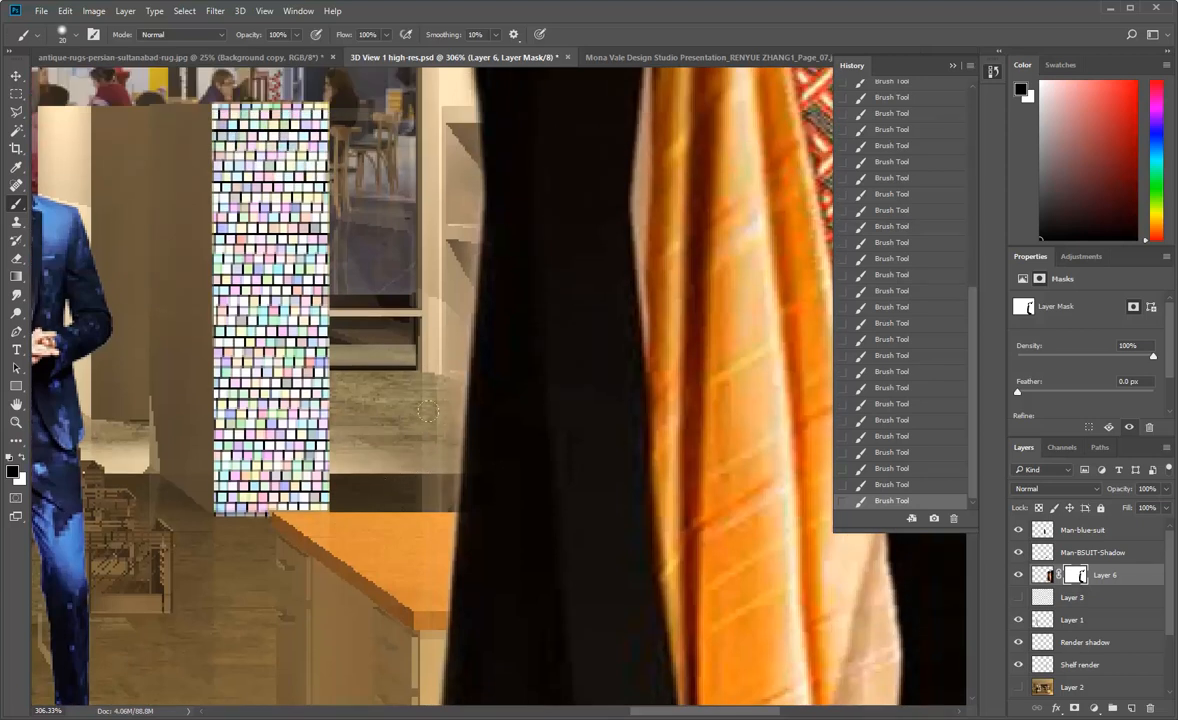
{"action": "scroll", "coordinate": [430, 375], "scroll_direction": "up", "scroll_amount": 2}
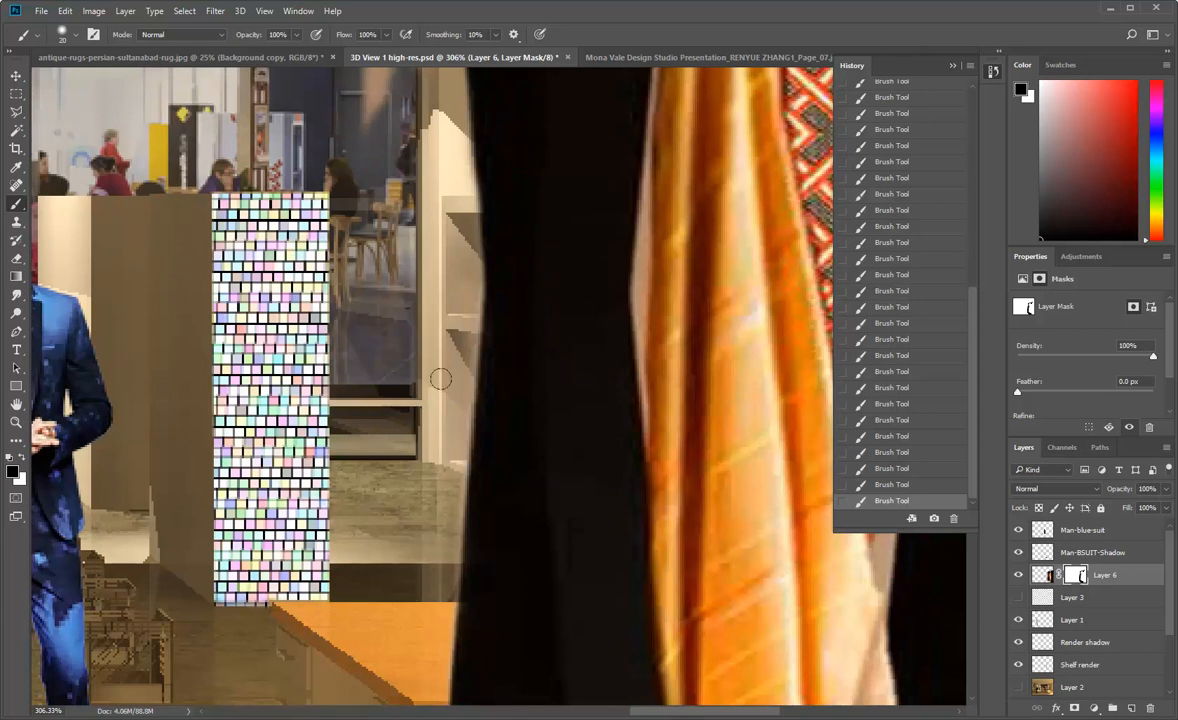
{"action": "scroll", "coordinate": [398, 375], "scroll_direction": "up", "scroll_amount": 2}
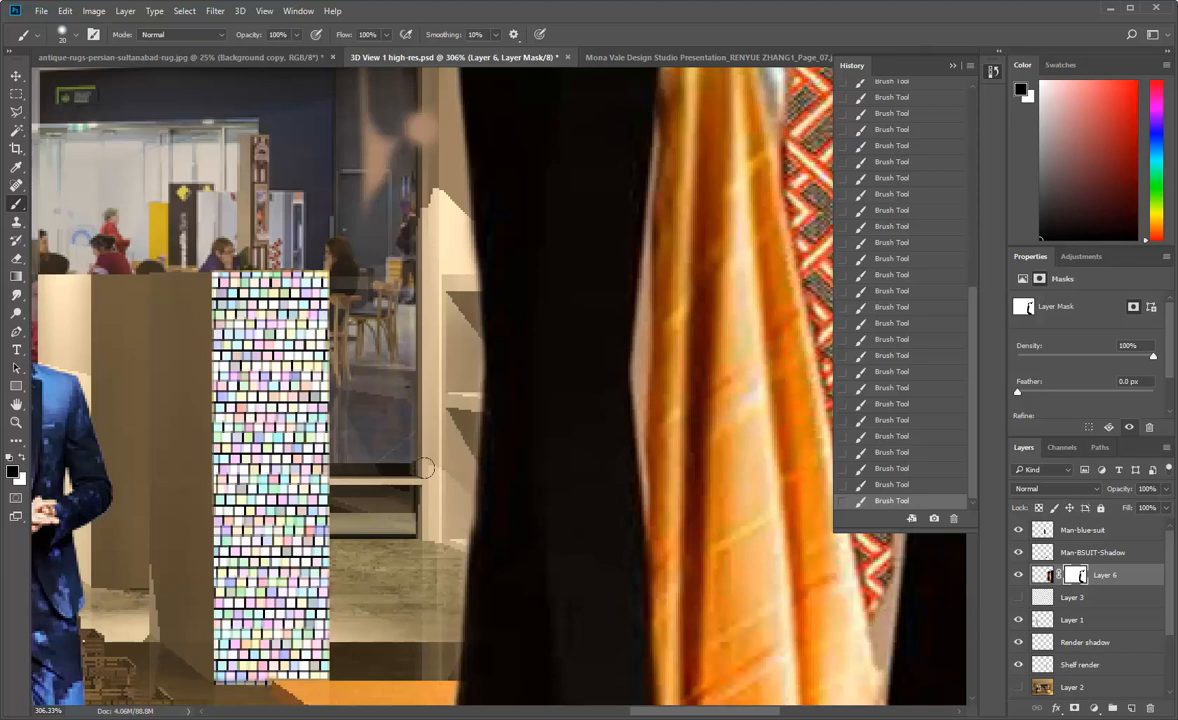
{"action": "scroll", "coordinate": [412, 313], "scroll_direction": "up", "scroll_amount": 3}
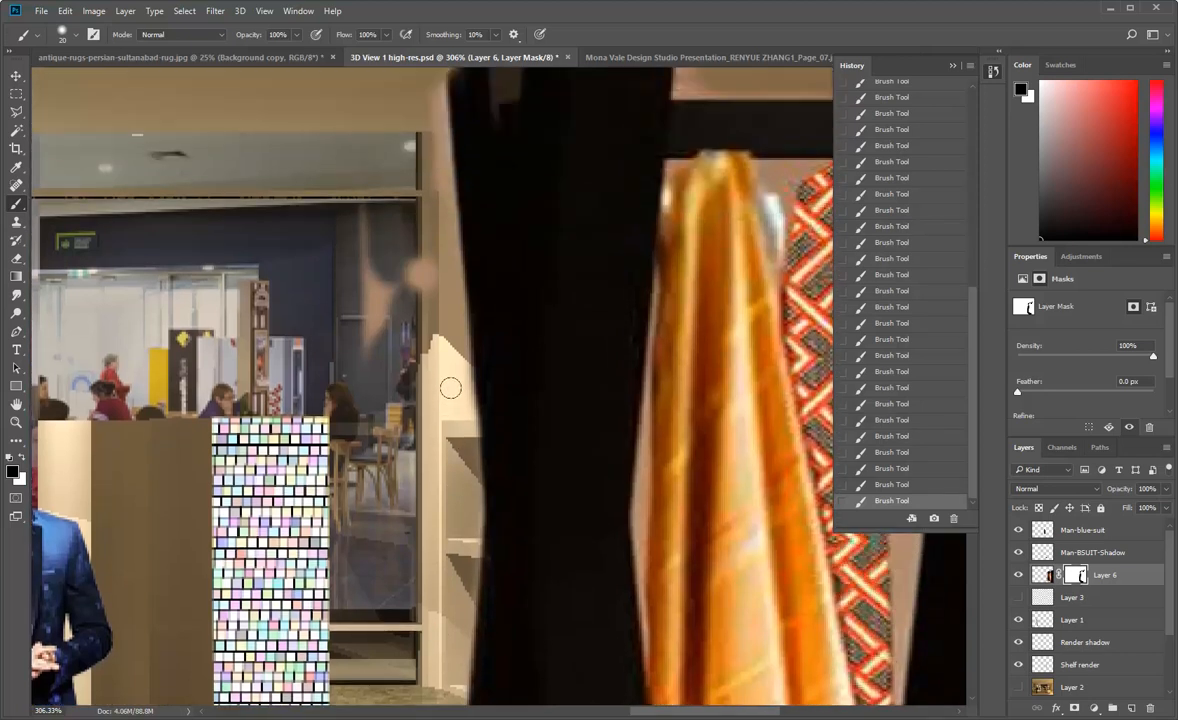
- Mask out the pale fringe above the crossbar and along the tops of the two black posts with a 5 px brush
{"action": "scroll", "coordinate": [393, 342], "scroll_direction": "down", "scroll_amount": 5}
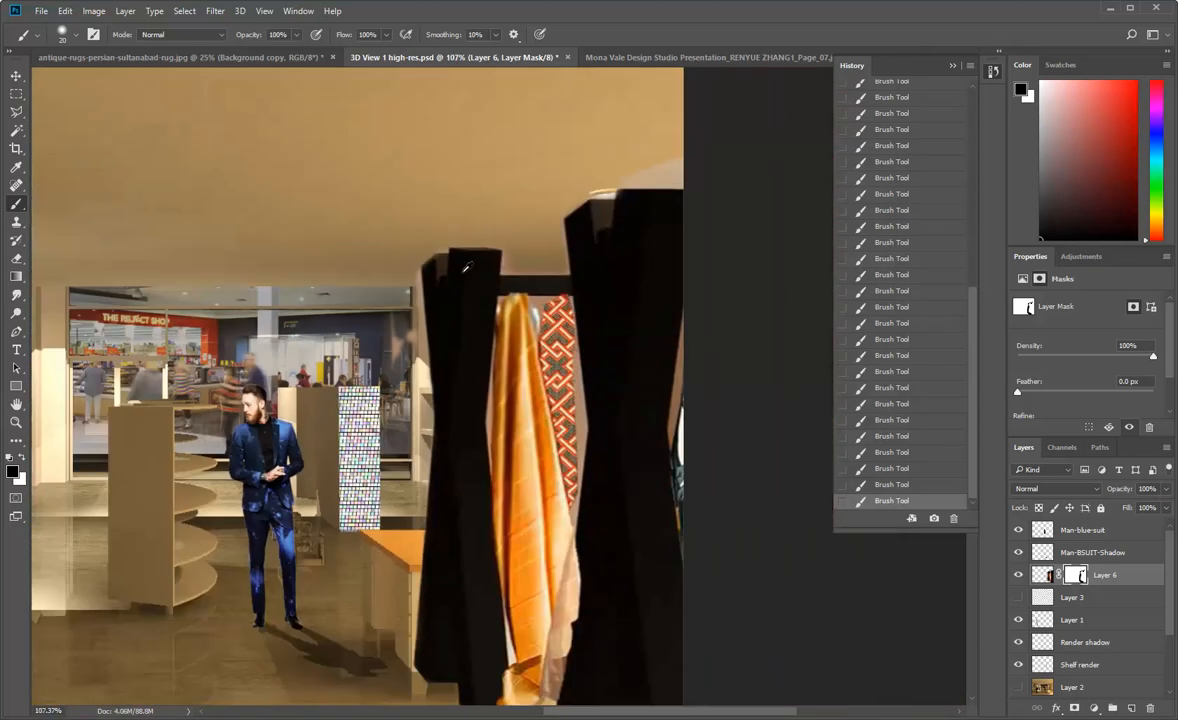
{"action": "scroll", "coordinate": [551, 216], "scroll_direction": "up", "scroll_amount": 6}
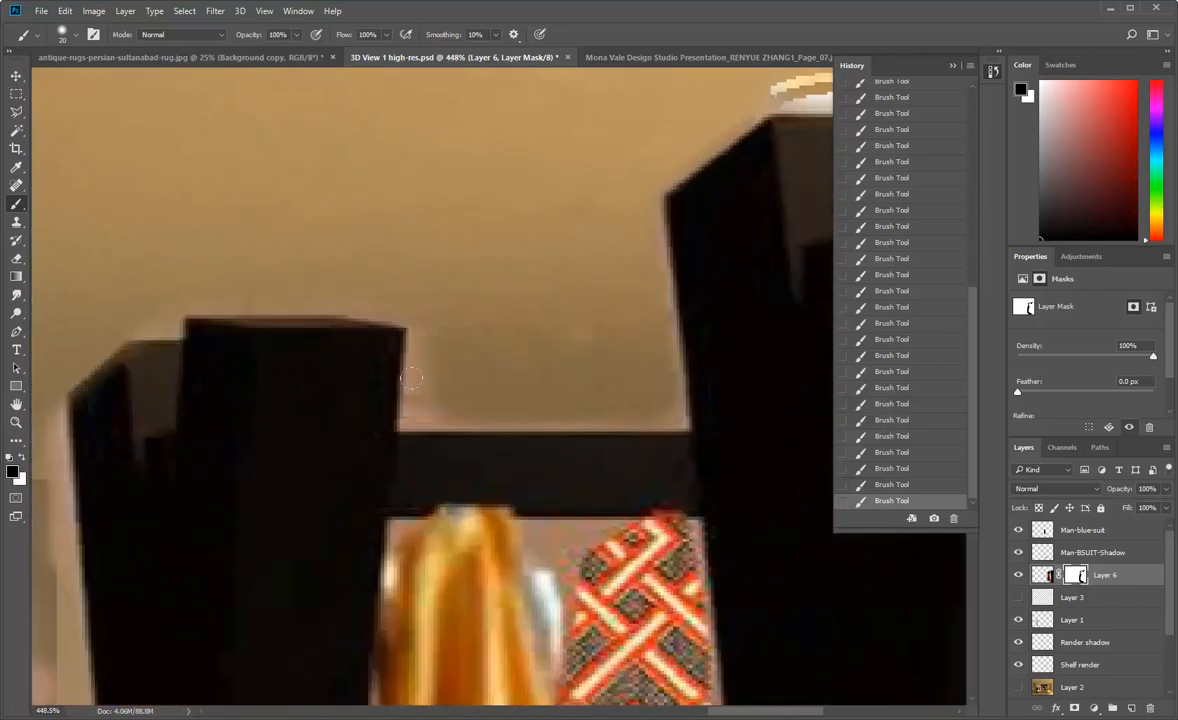
{"action": "mouse_move", "coordinate": [421, 326]}
{"action": "left_mouse_down"}
{"action": "mouse_move", "coordinate": [408, 415]}
{"action": "mouse_move", "coordinate": [655, 413]}
{"action": "mouse_move", "coordinate": [684, 424]}
{"action": "mouse_move", "coordinate": [662, 204]}
{"action": "left_mouse_up"}
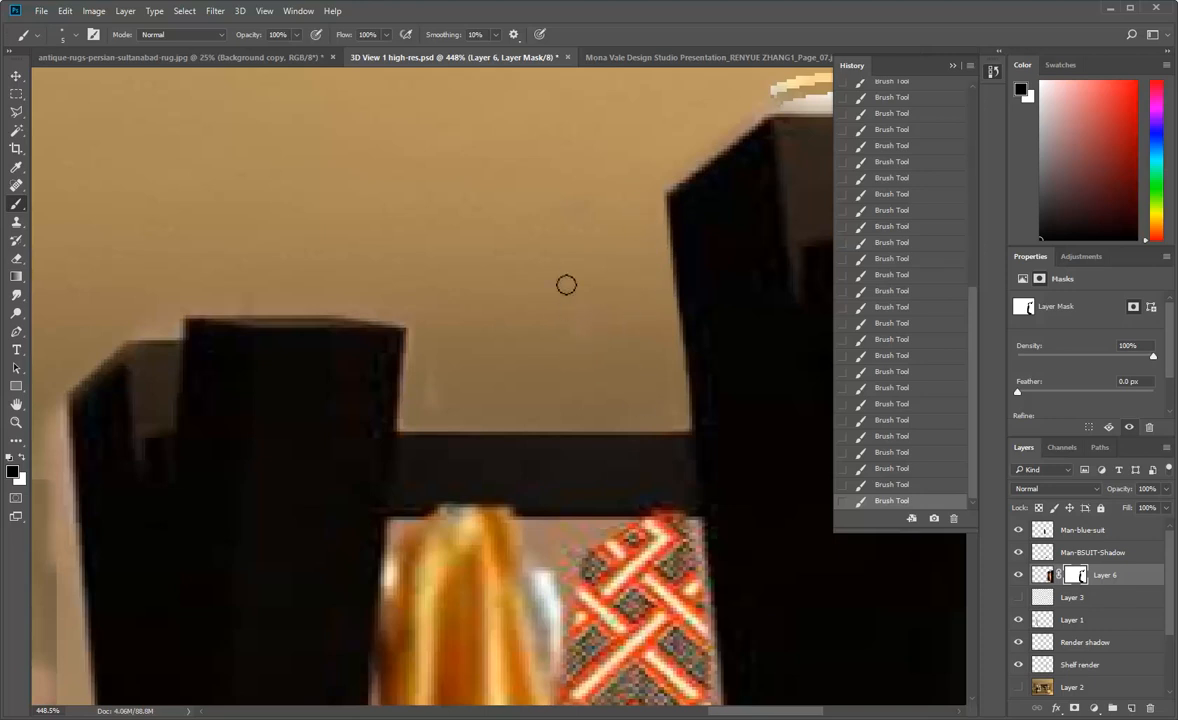
{"action": "right_click", "coordinate": [477, 148]}
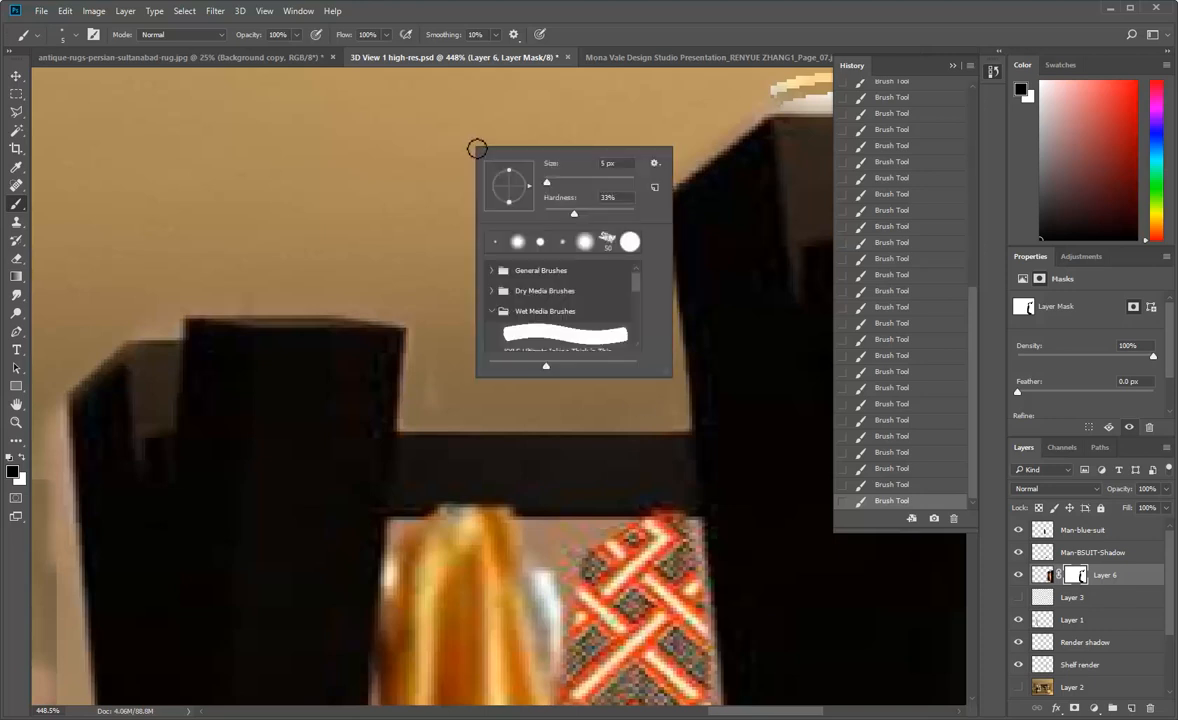
{"action": "left_click", "coordinate": [575, 216]}
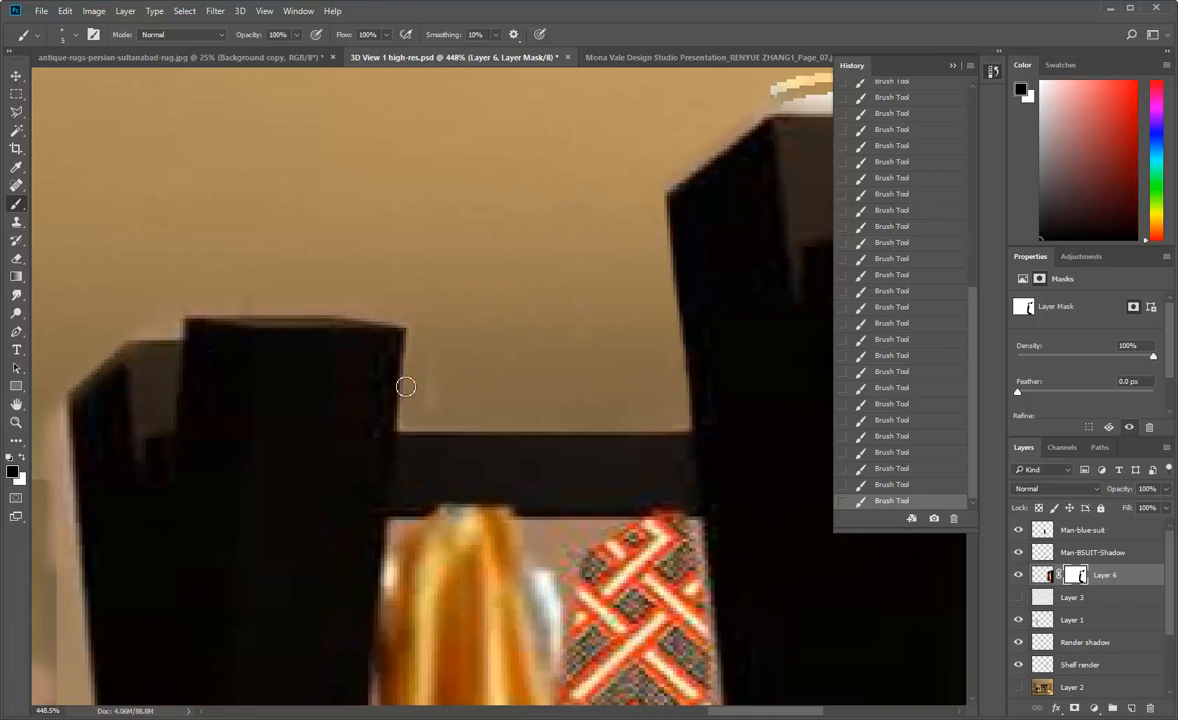
{"action": "scroll", "coordinate": [405, 323], "scroll_direction": "up", "scroll_amount": 5}
{"action": "scroll", "coordinate": [406, 405], "scroll_direction": "up", "scroll_amount": 3}
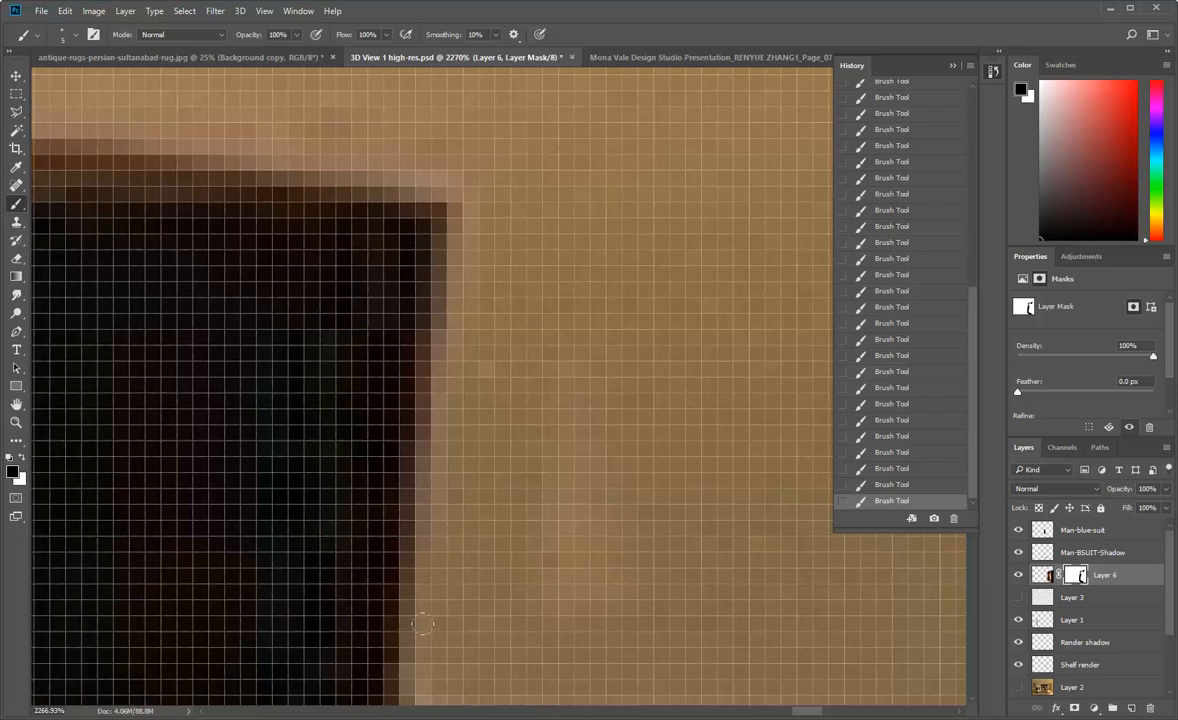
- Compare the whole composite with the fabric display layer hidden and shown
{"action": "scroll", "coordinate": [476, 497], "scroll_direction": "down", "scroll_amount": 15}
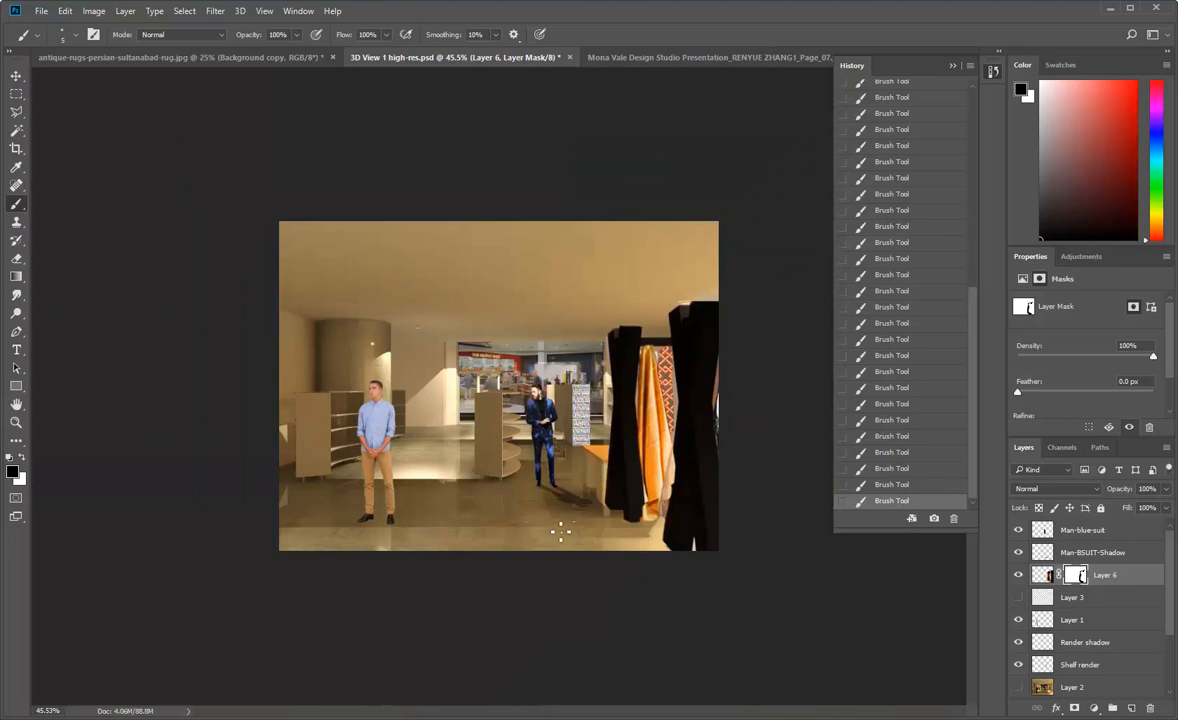
{"action": "left_click", "coordinate": [1018, 575]}
{"action": "left_click", "coordinate": [1018, 576]}
- Brighten the fabric display image on Layer 6 with an Exposure adjustment of +1.10, targeting the layer content rather than its mask
{"action": "left_click", "coordinate": [1041, 576]}
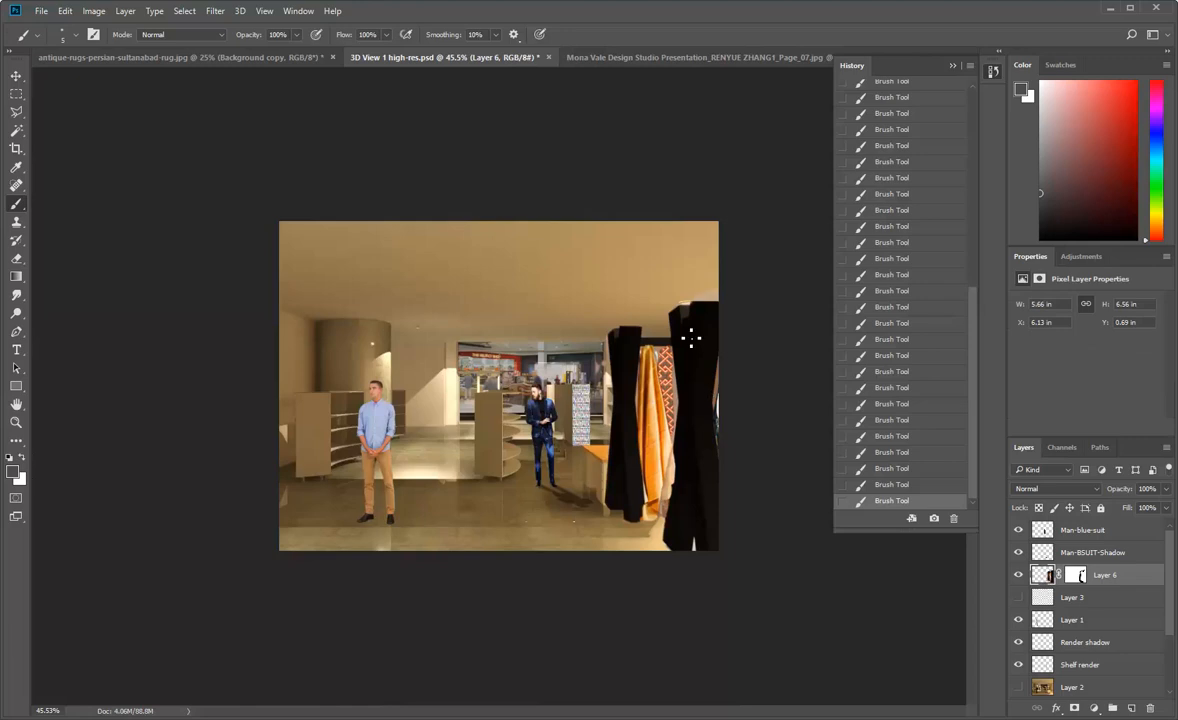
{"action": "key", "text": "ctrl+plus"}
{"action": "key", "text": "ctrl+plus"}
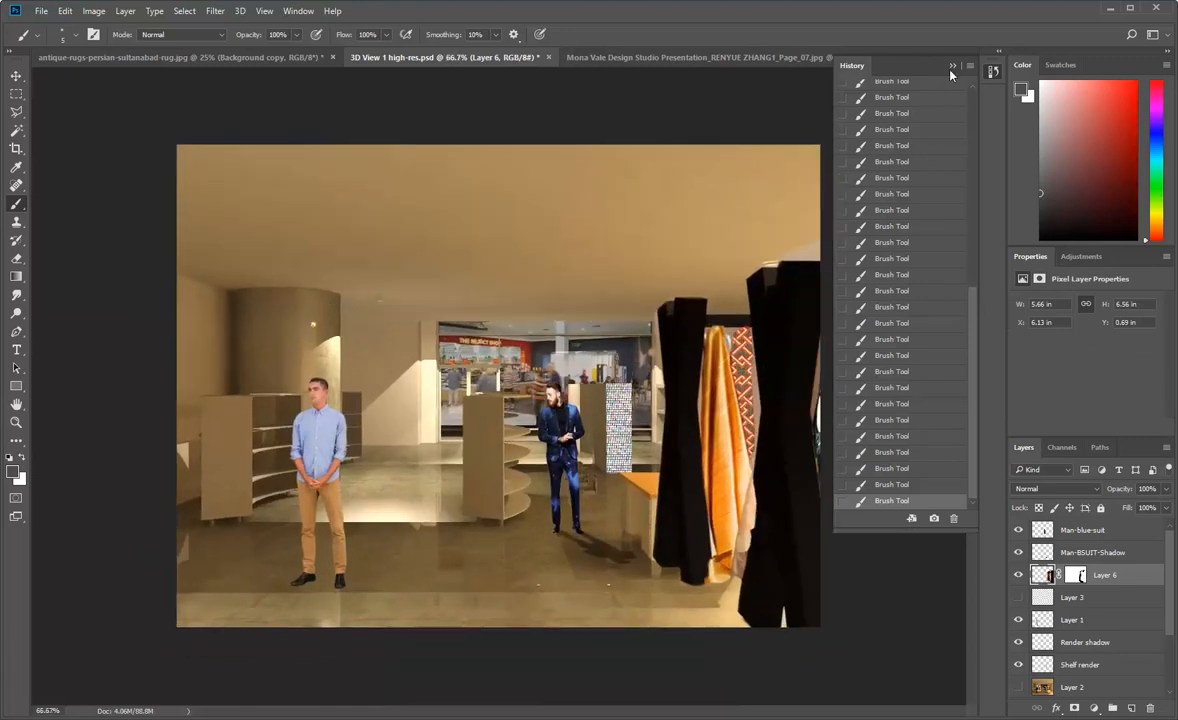
{"action": "left_click", "coordinate": [952, 65]}
{"action": "left_click", "coordinate": [94, 11]}
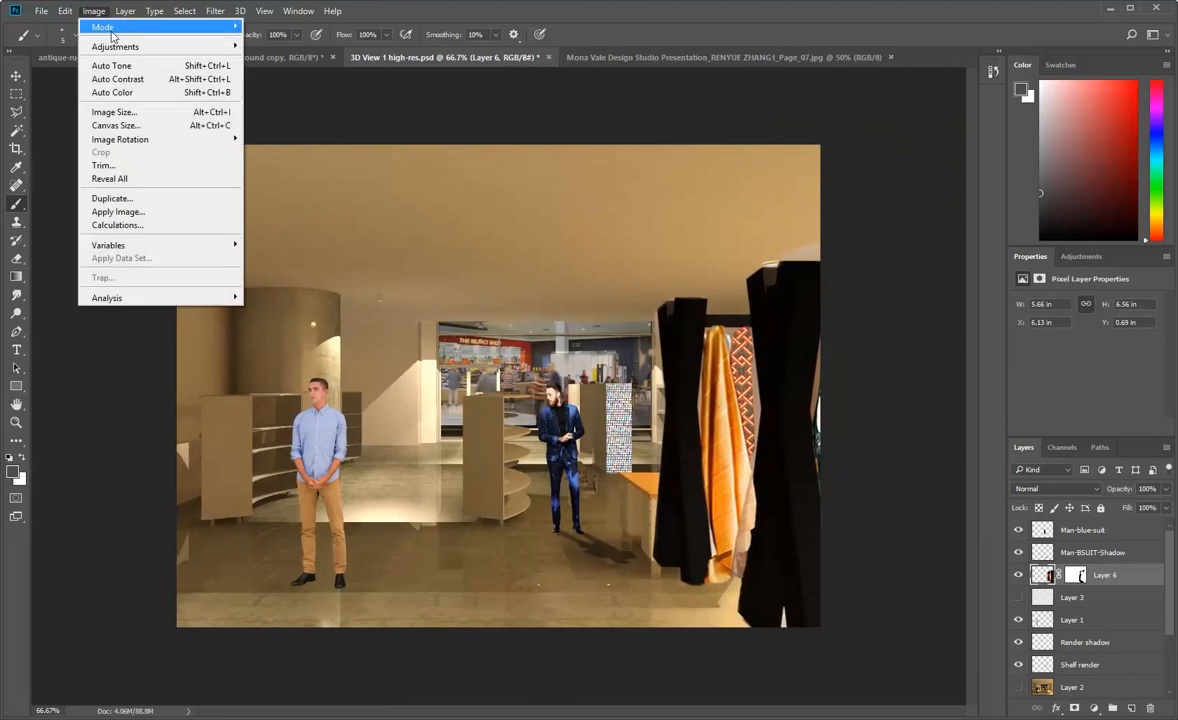
{"action": "mouse_move", "coordinate": [106, 47]}
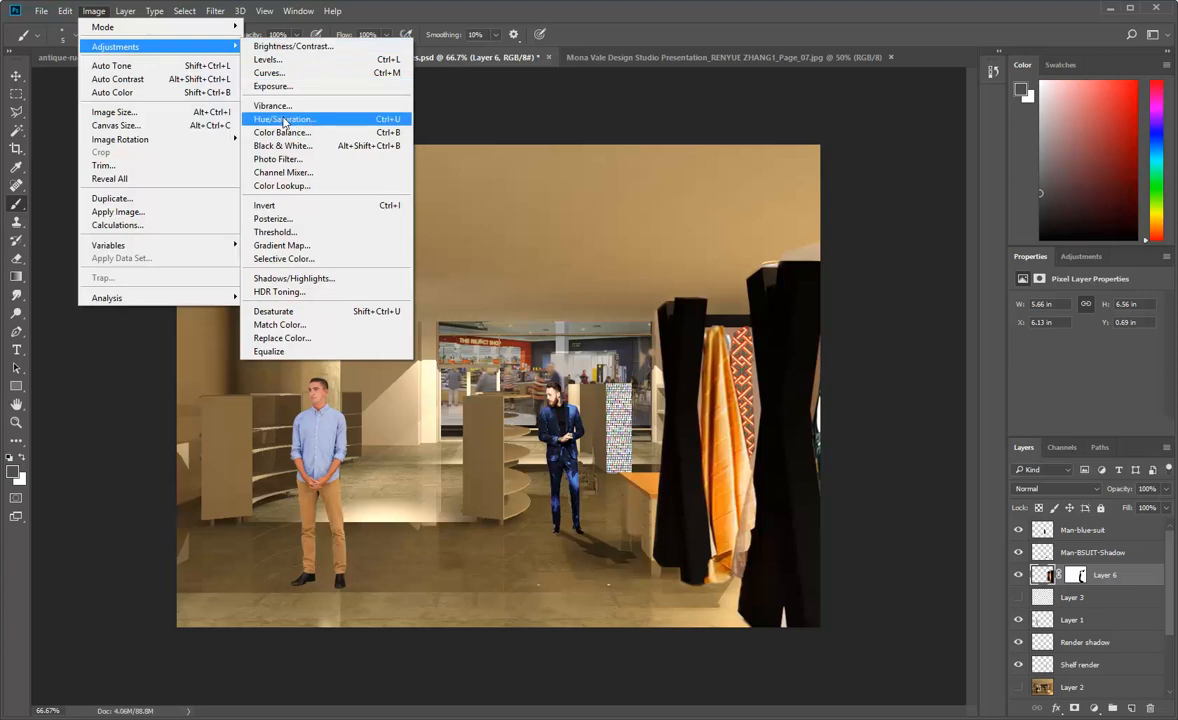
{"action": "left_click", "coordinate": [295, 86]}
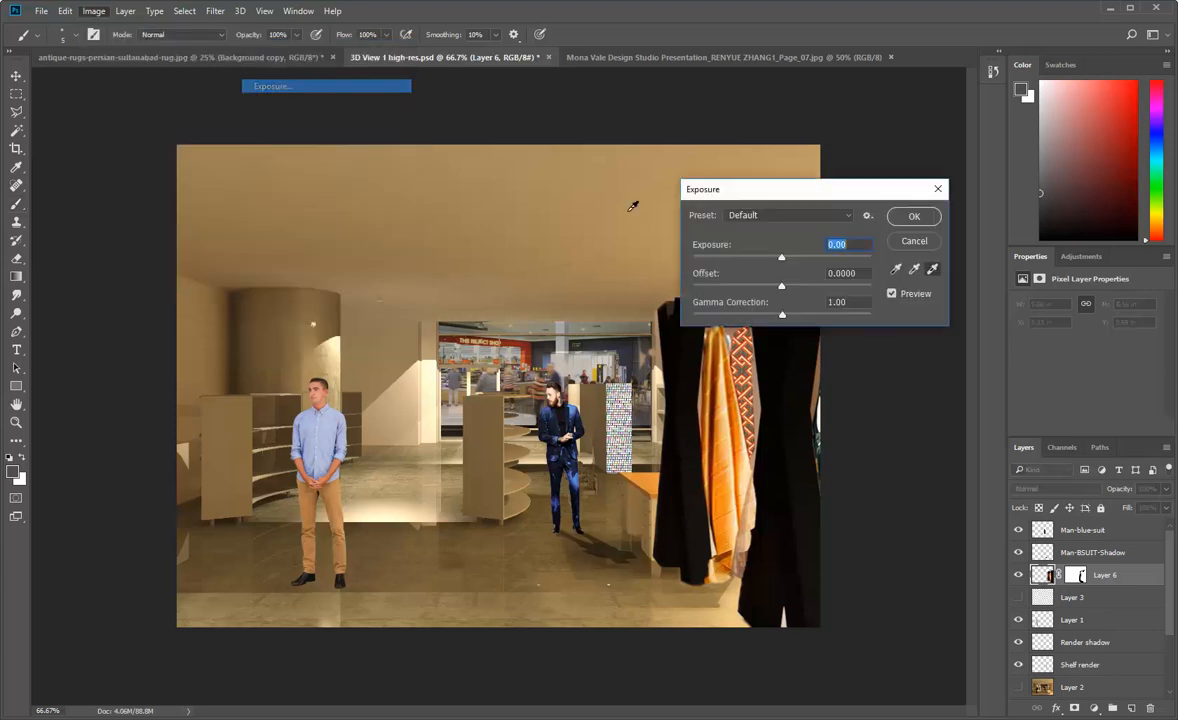
{"action": "mouse_move", "coordinate": [782, 257]}
{"action": "left_mouse_down"}
{"action": "mouse_move", "coordinate": [766, 259]}
{"action": "mouse_move", "coordinate": [793, 260]}
{"action": "left_mouse_up"}
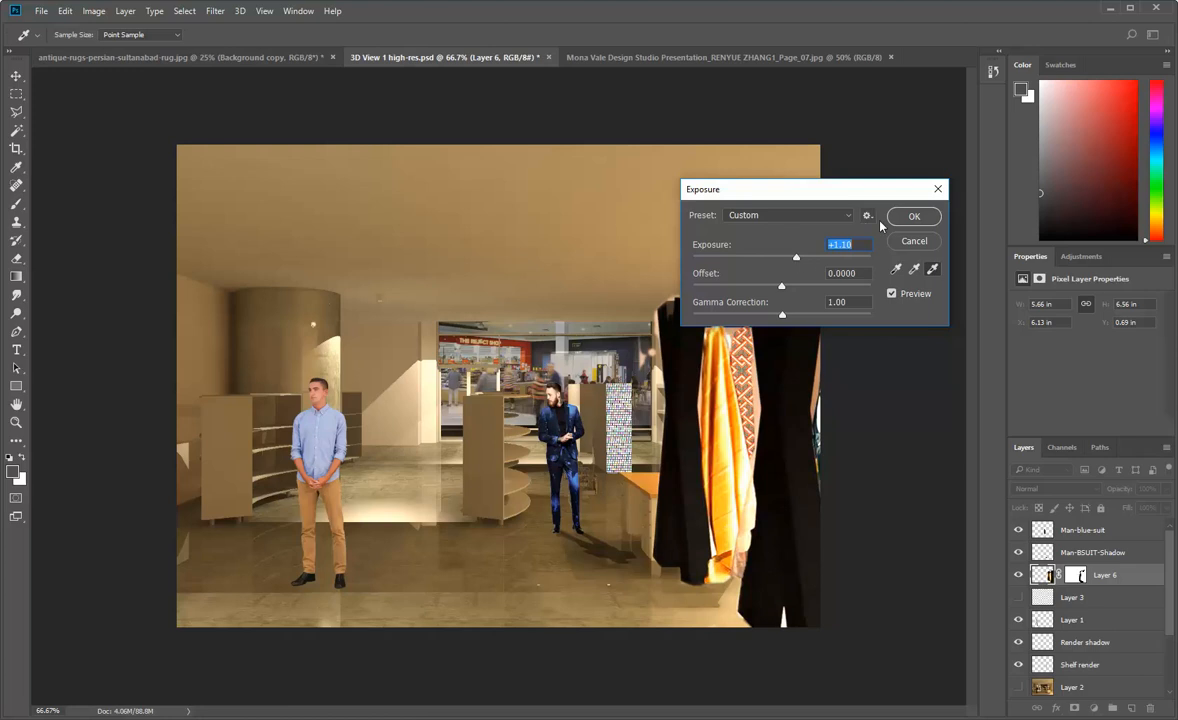
{"action": "left_click", "coordinate": [910, 217]}
{"action": "key", "text": "b"}
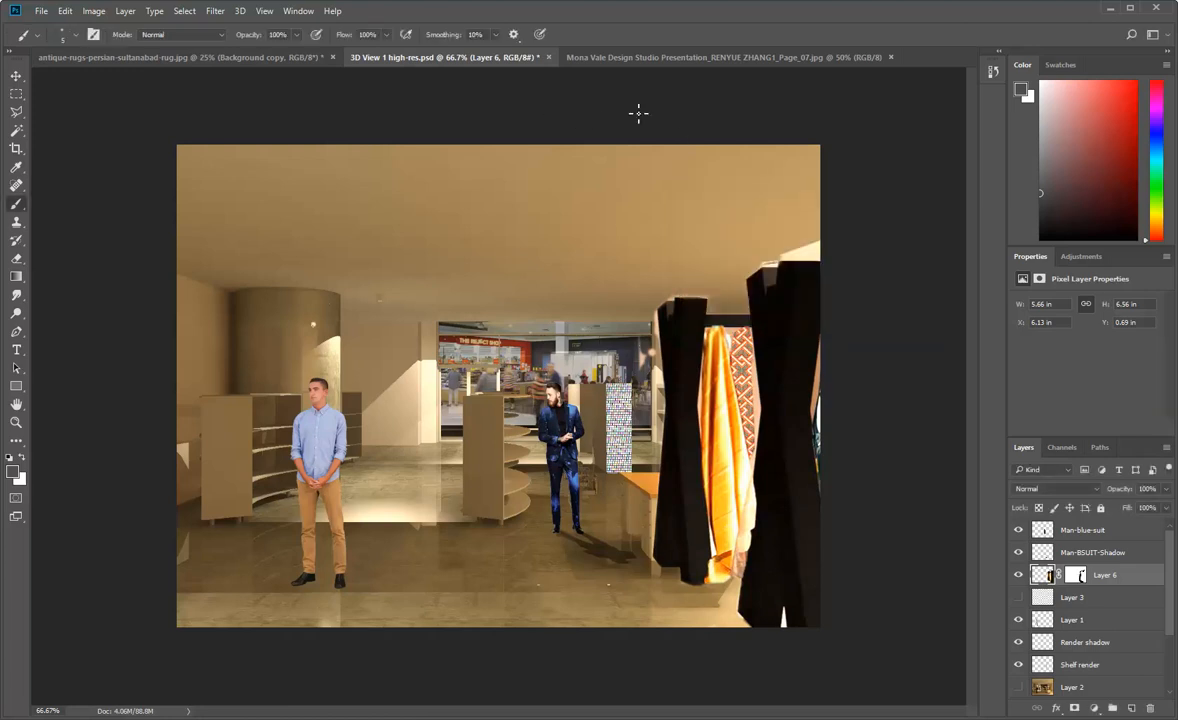
{"action": "left_click", "coordinate": [84, 11]}
{"action": "mouse_move", "coordinate": [125, 11]}
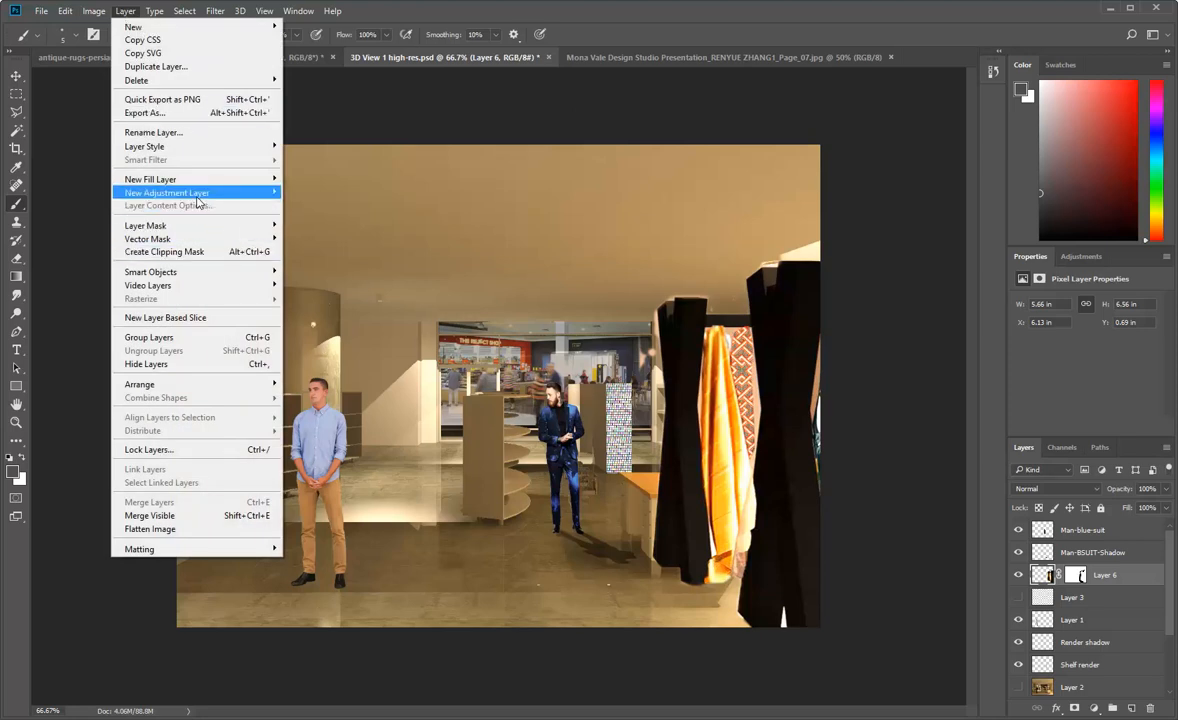
{"action": "mouse_move", "coordinate": [230, 192]}
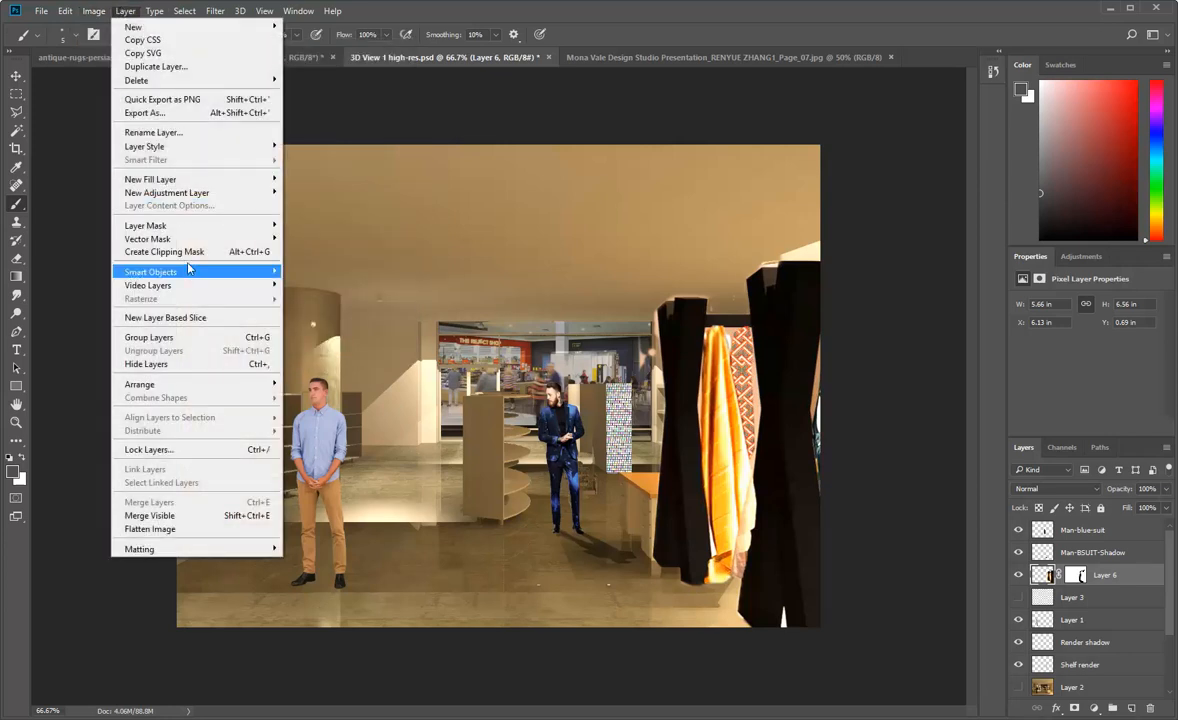
{"action": "mouse_move", "coordinate": [192, 227]}
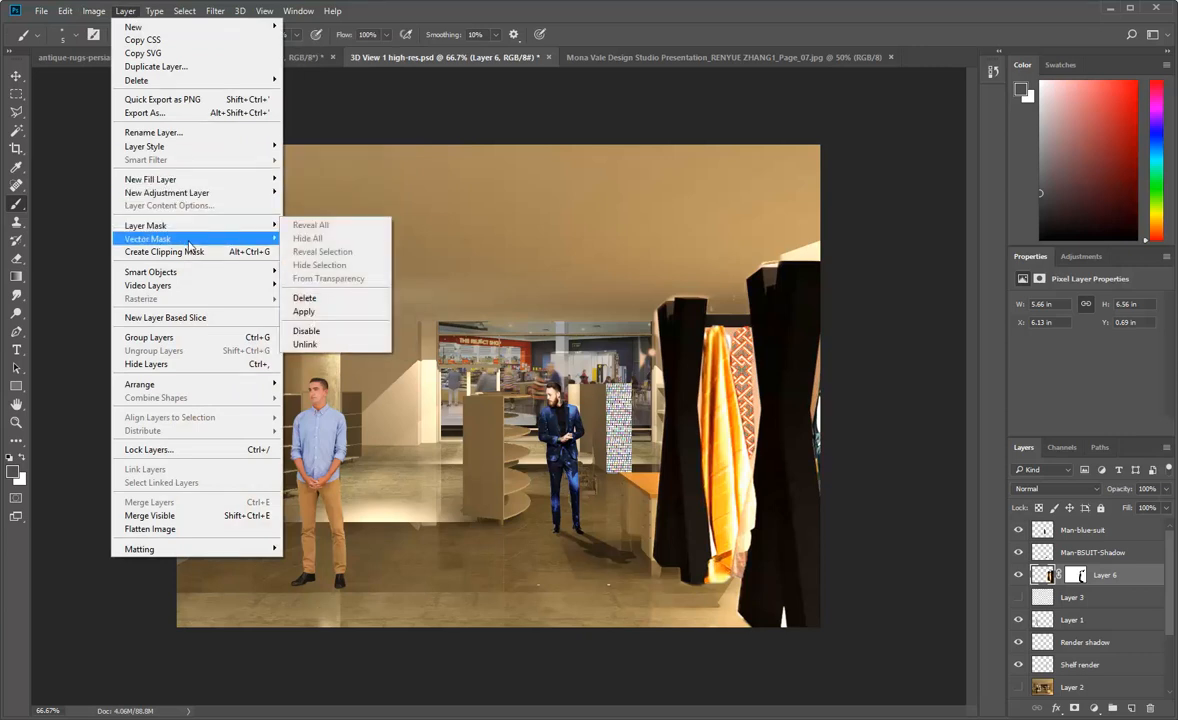
{"action": "mouse_move", "coordinate": [188, 197]}
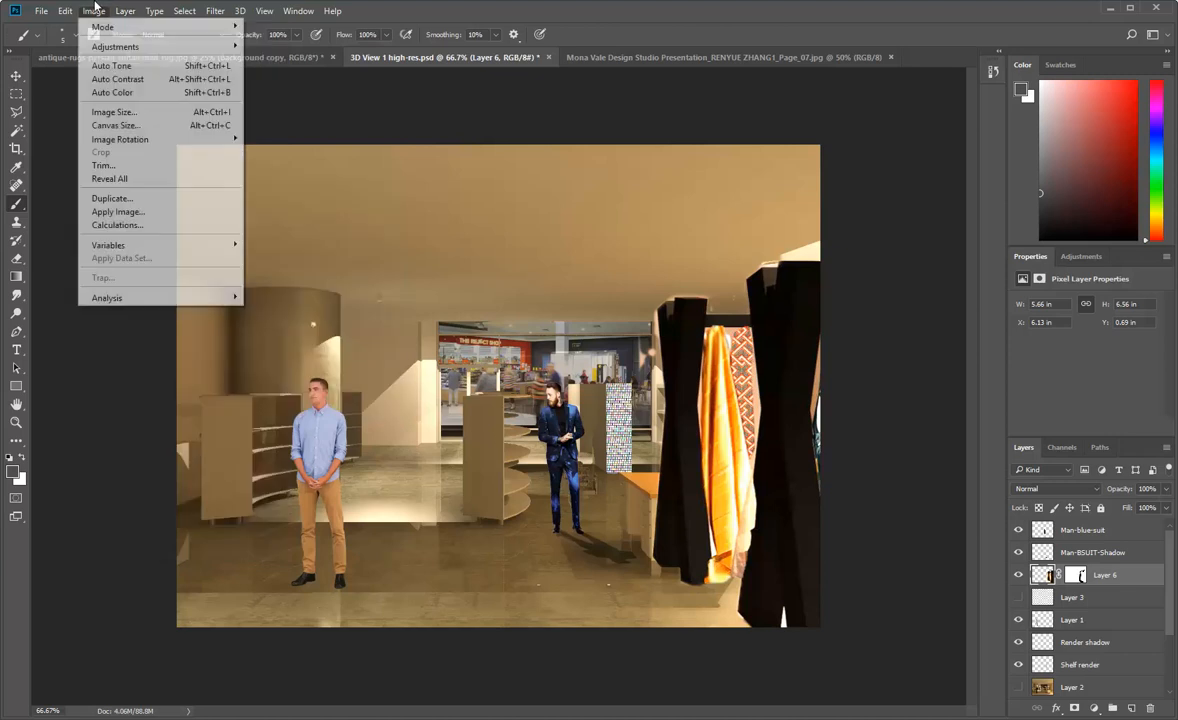
{"action": "left_click", "coordinate": [125, 11]}
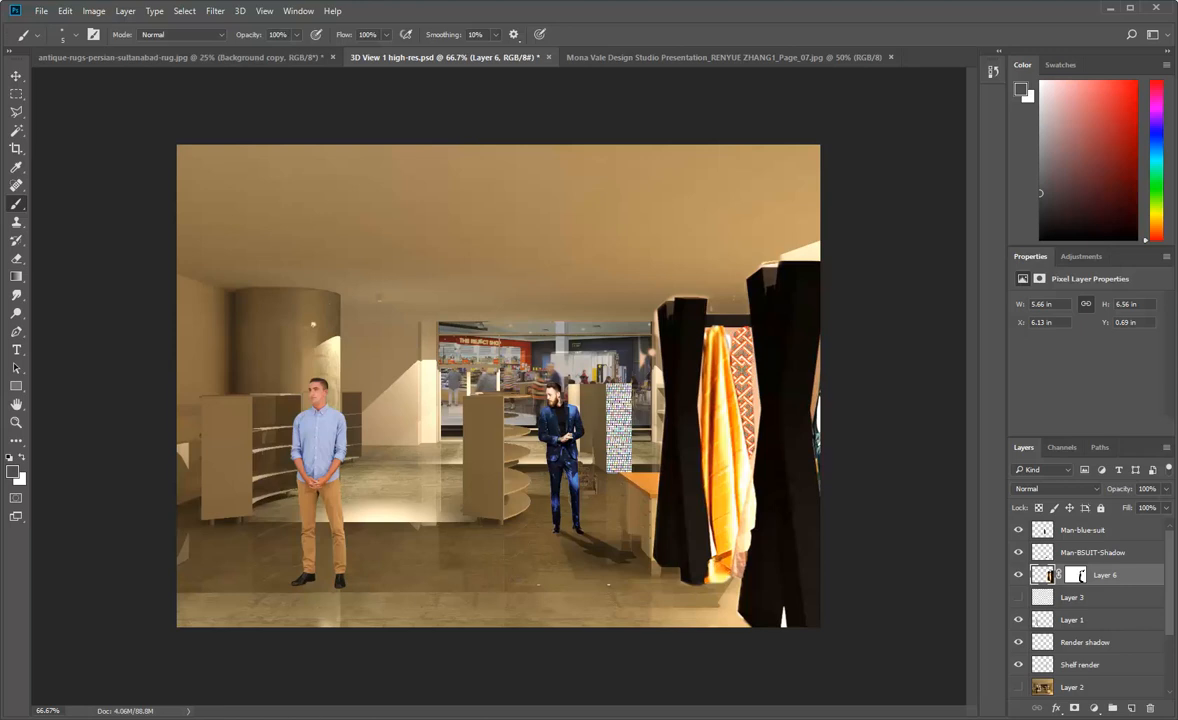
- Switch to Adobe Acrobat and review the perspective renders in the Reborn Mona Vale Design Studio presentation through the facade page
{"action": "left_click", "coordinate": [772, 608]}
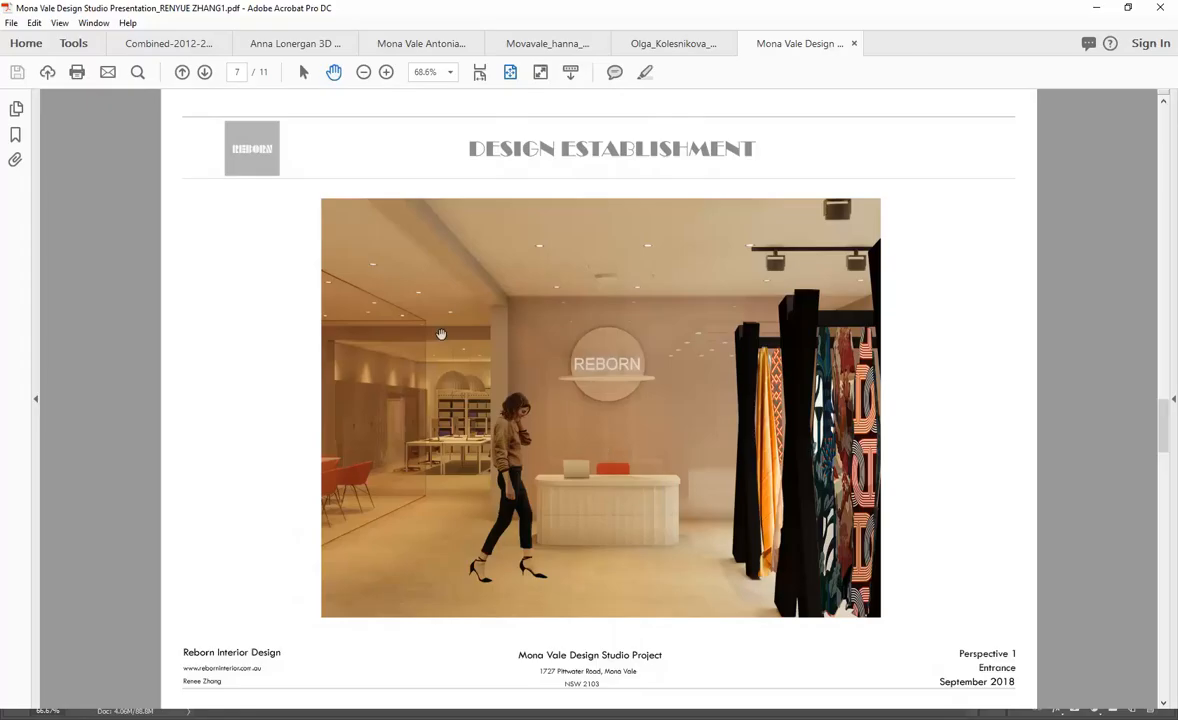
{"action": "scroll", "coordinate": [485, 365], "scroll_direction": "down", "scroll_amount": 1}
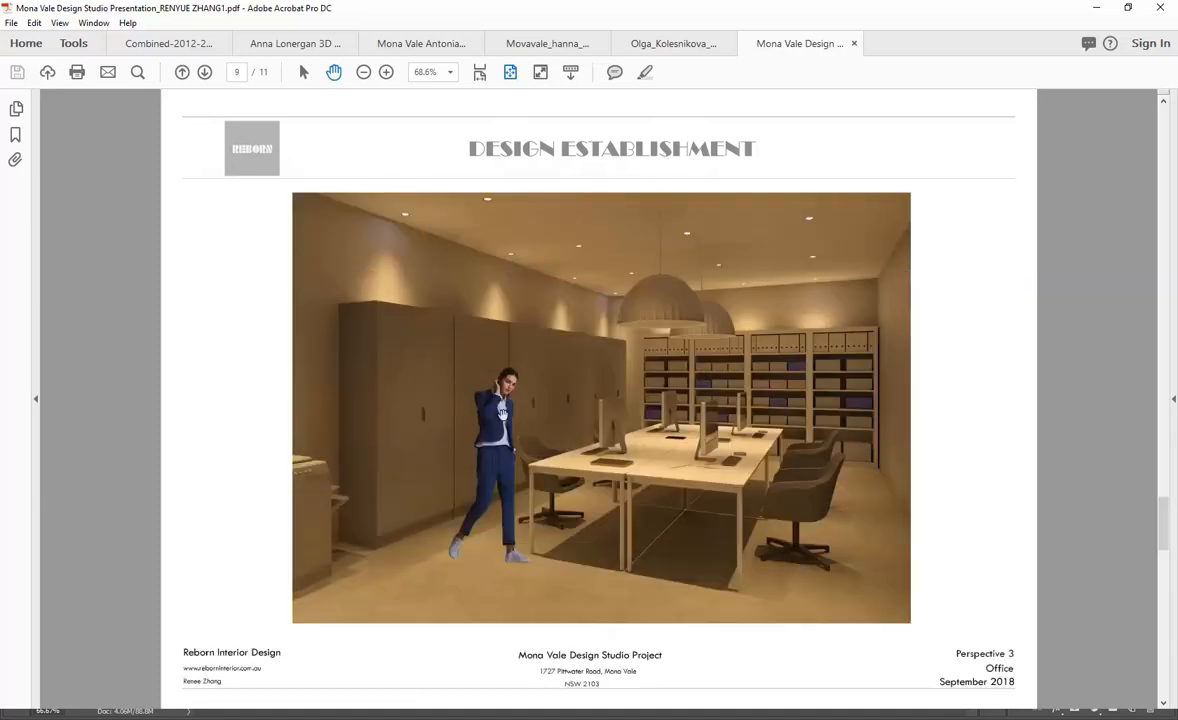
{"action": "scroll", "coordinate": [389, 403], "scroll_direction": "down", "scroll_amount": 1}
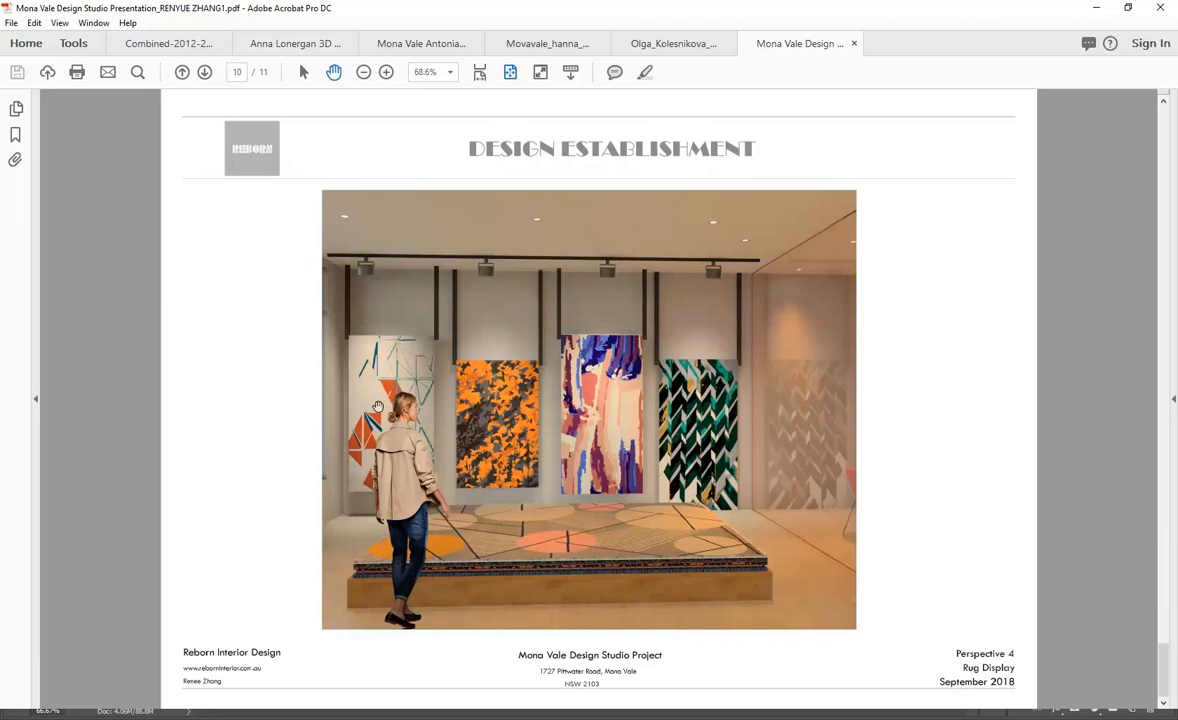
{"action": "scroll", "coordinate": [389, 403], "scroll_direction": "down", "scroll_amount": 1}
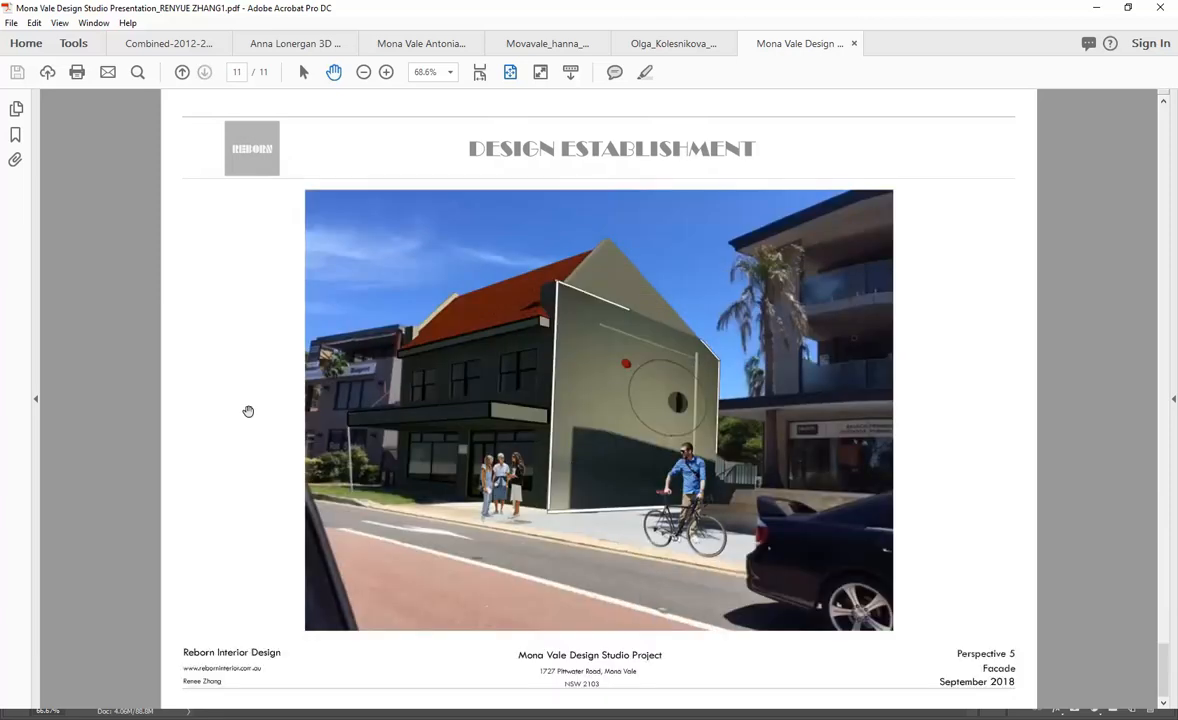
{"action": "scroll", "coordinate": [248, 411], "scroll_direction": "up", "scroll_amount": 3}
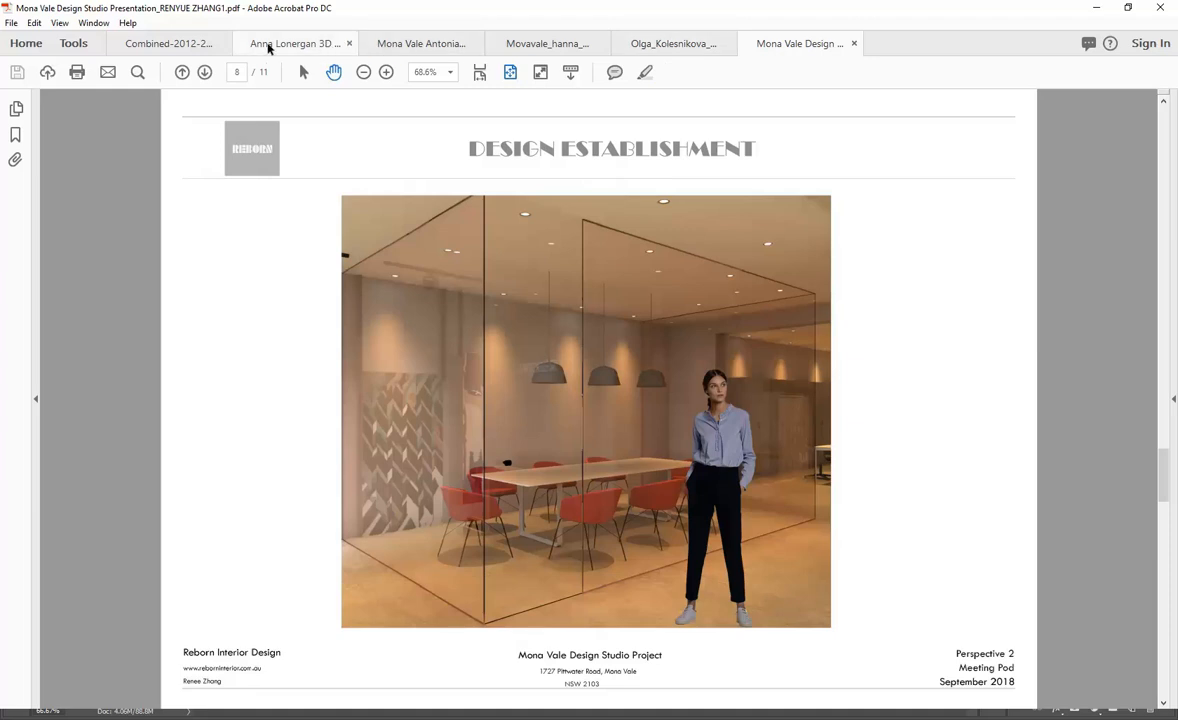
- Look through the project boards near the end of Combined-2012-2018.pdf, from page 80 back to page 72
{"action": "left_click", "coordinate": [130, 44]}
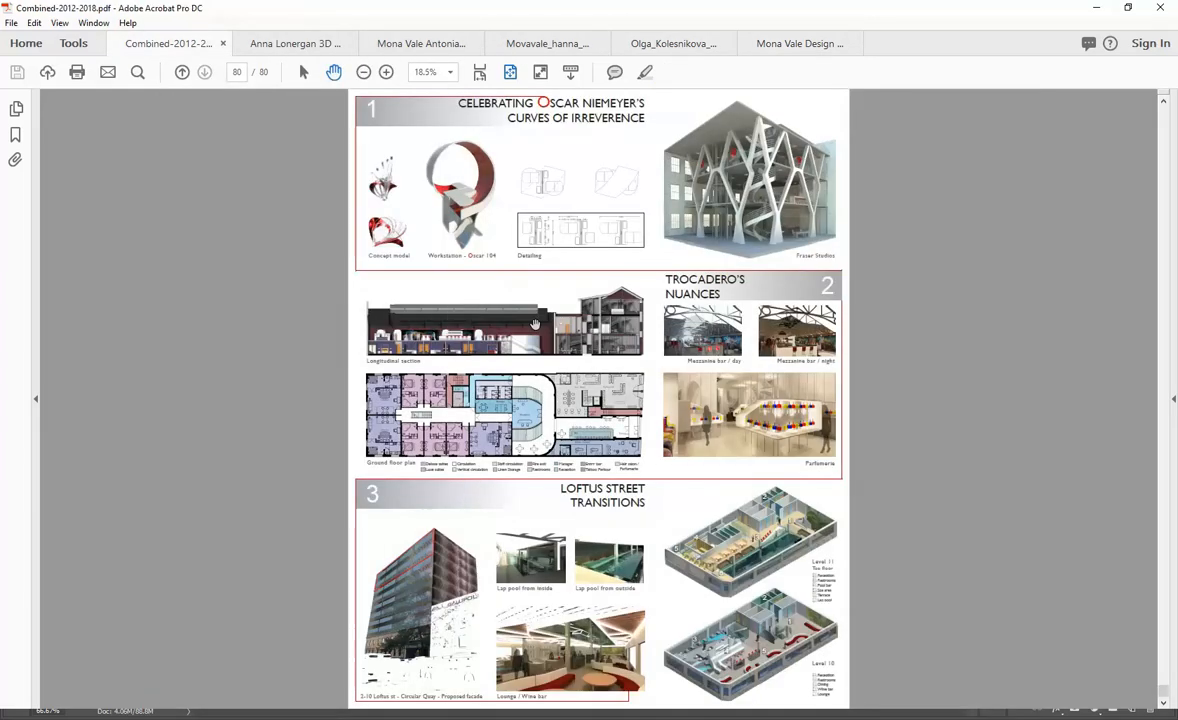
{"action": "scroll", "coordinate": [535, 325], "scroll_direction": "up", "scroll_amount": 2}
{"action": "scroll", "coordinate": [535, 325], "scroll_direction": "up", "scroll_amount": 3}
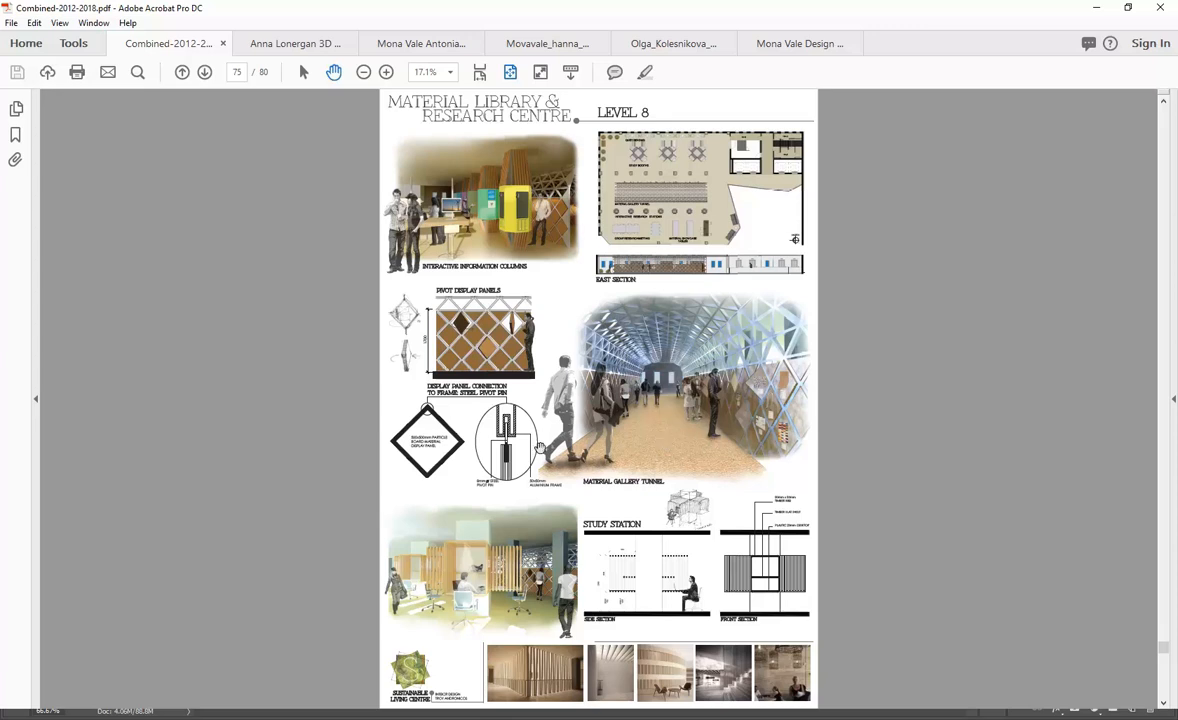
{"action": "scroll", "coordinate": [612, 389], "scroll_direction": "up", "scroll_amount": 1}
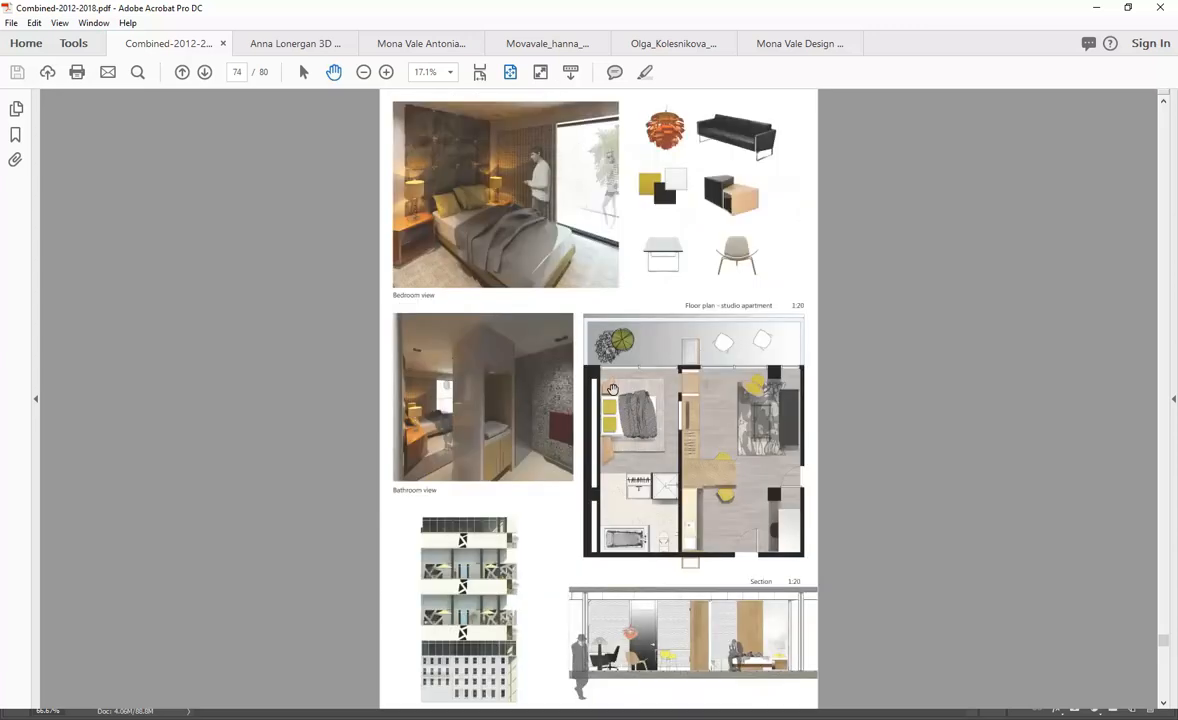
{"action": "scroll", "coordinate": [612, 389], "scroll_direction": "up", "scroll_amount": 1}
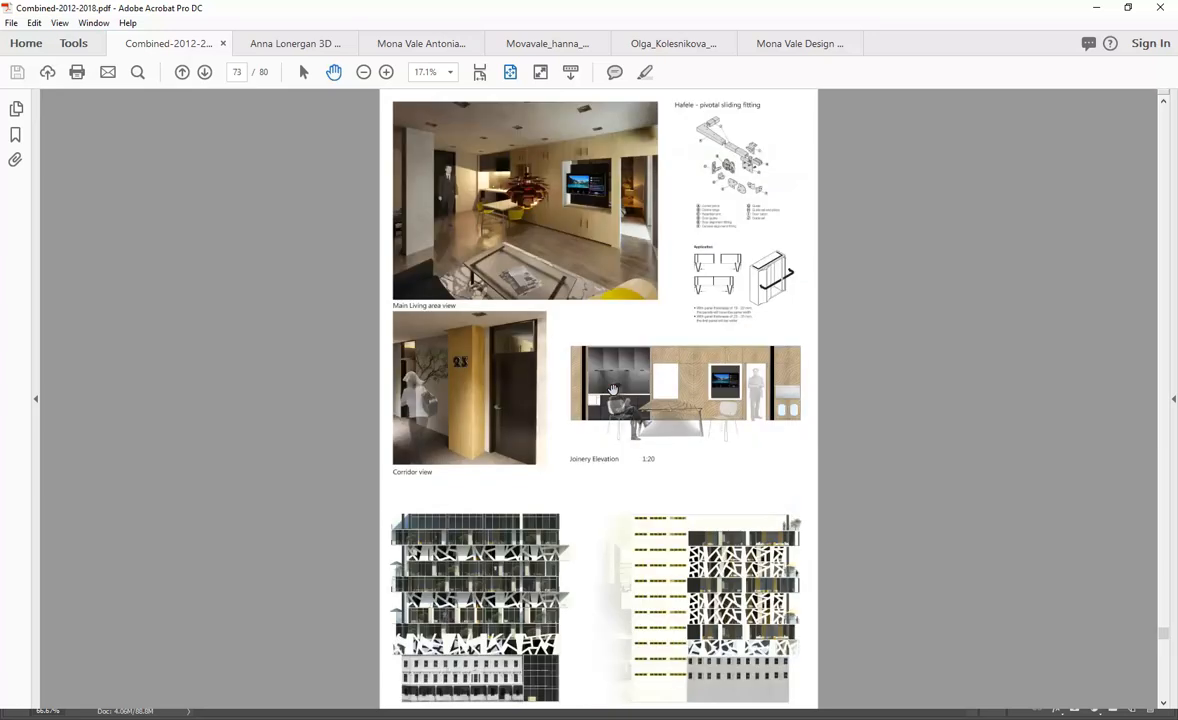
{"action": "scroll", "coordinate": [614, 362], "scroll_direction": "up", "scroll_amount": 1}
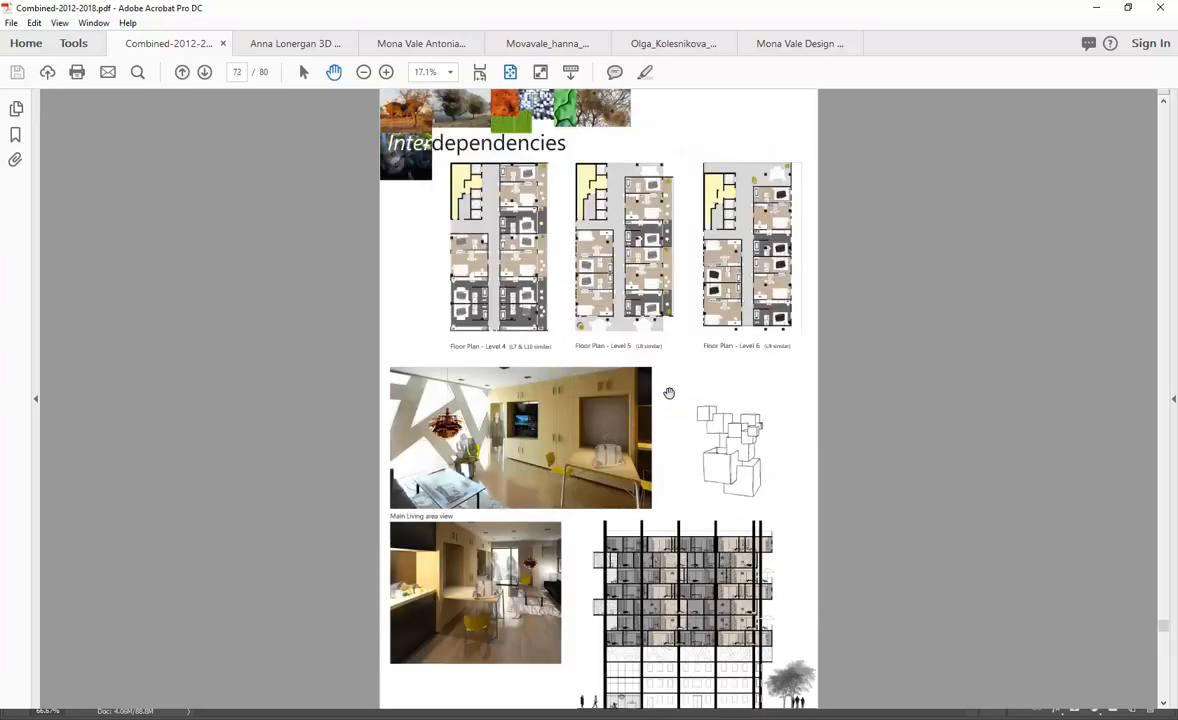
- Examine the presentation area view and Sections B and A in the OKCGART Mona Vale assessment PDF
{"action": "left_click", "coordinate": [660, 44]}
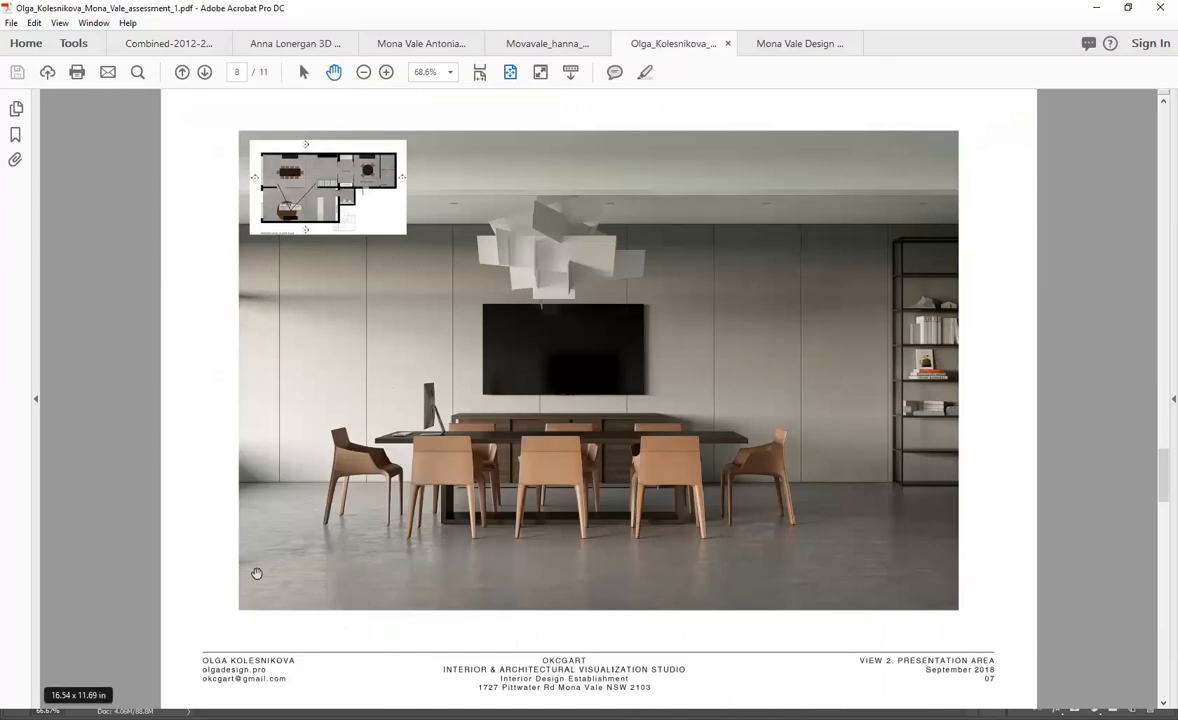
{"action": "scroll", "coordinate": [257, 573], "scroll_direction": "up", "scroll_amount": 1}
{"action": "scroll", "coordinate": [257, 573], "scroll_direction": "up", "scroll_amount": 1}
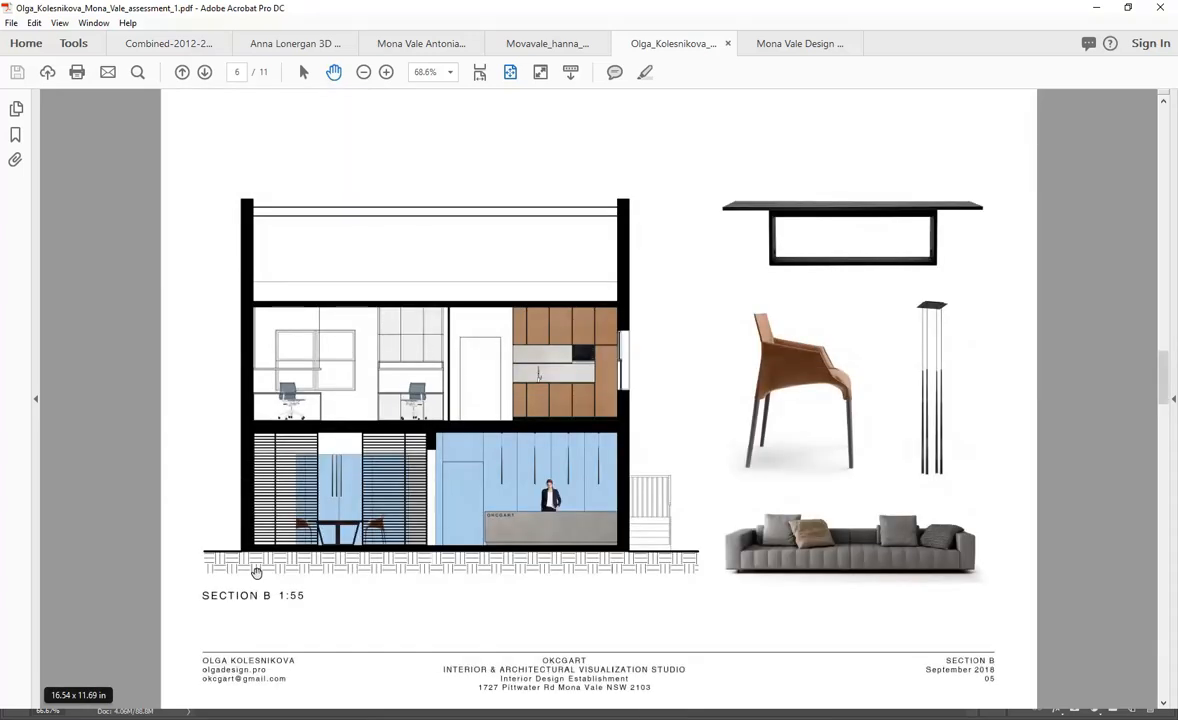
{"action": "scroll", "coordinate": [257, 573], "scroll_direction": "up", "scroll_amount": 1}
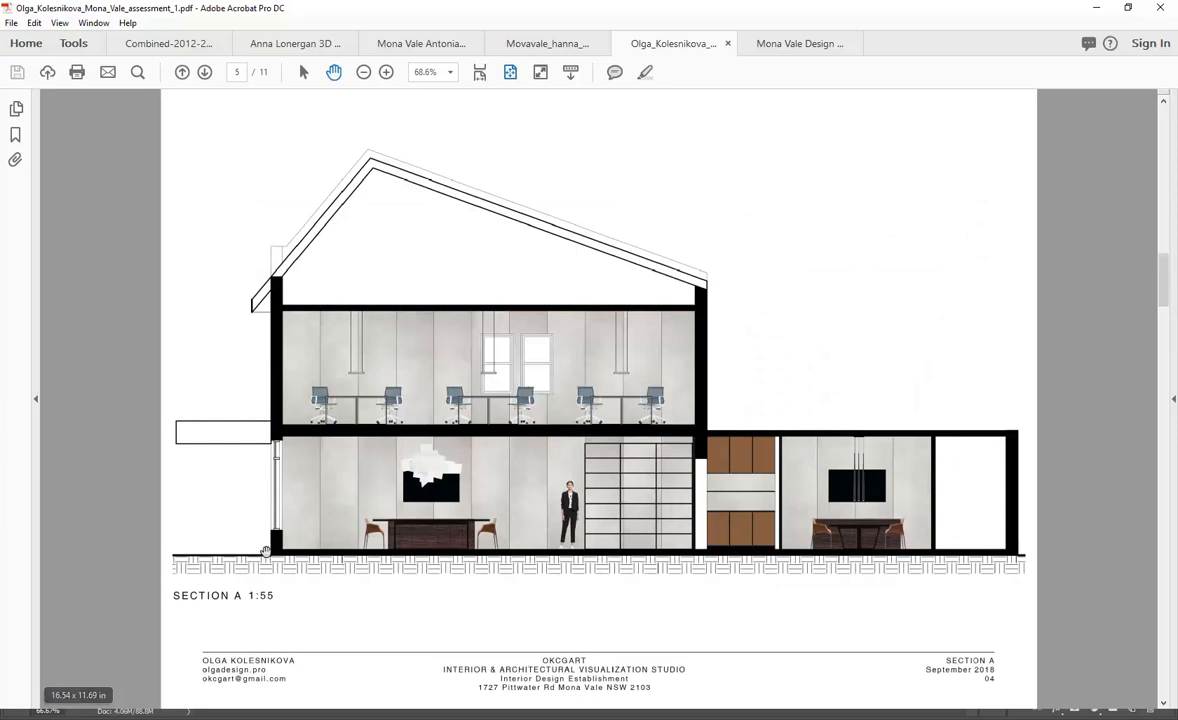
{"action": "scroll", "coordinate": [244, 510], "scroll_direction": "up", "scroll_amount": 1}
- Browse the studio space, dining space and exterior renders in the elska Mona Vale presentation
{"action": "left_click", "coordinate": [530, 44]}
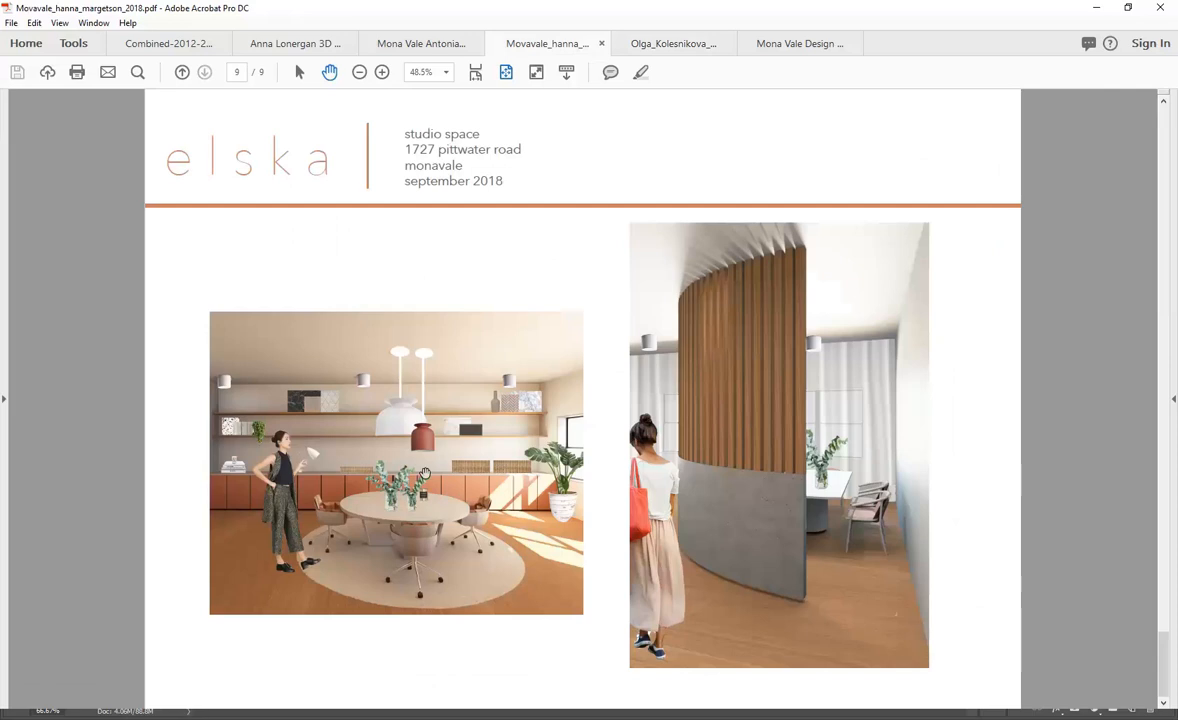
{"action": "scroll", "coordinate": [481, 430], "scroll_direction": "up", "scroll_amount": 2}
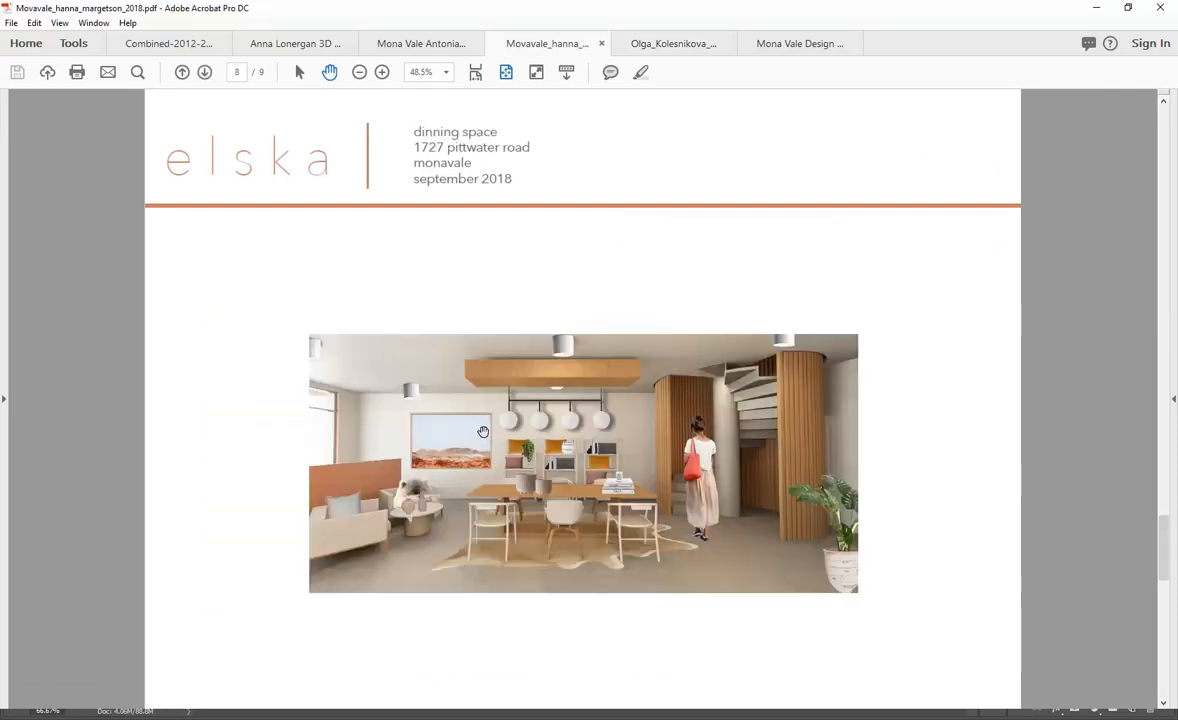
{"action": "scroll", "coordinate": [483, 431], "scroll_direction": "up", "scroll_amount": 1}
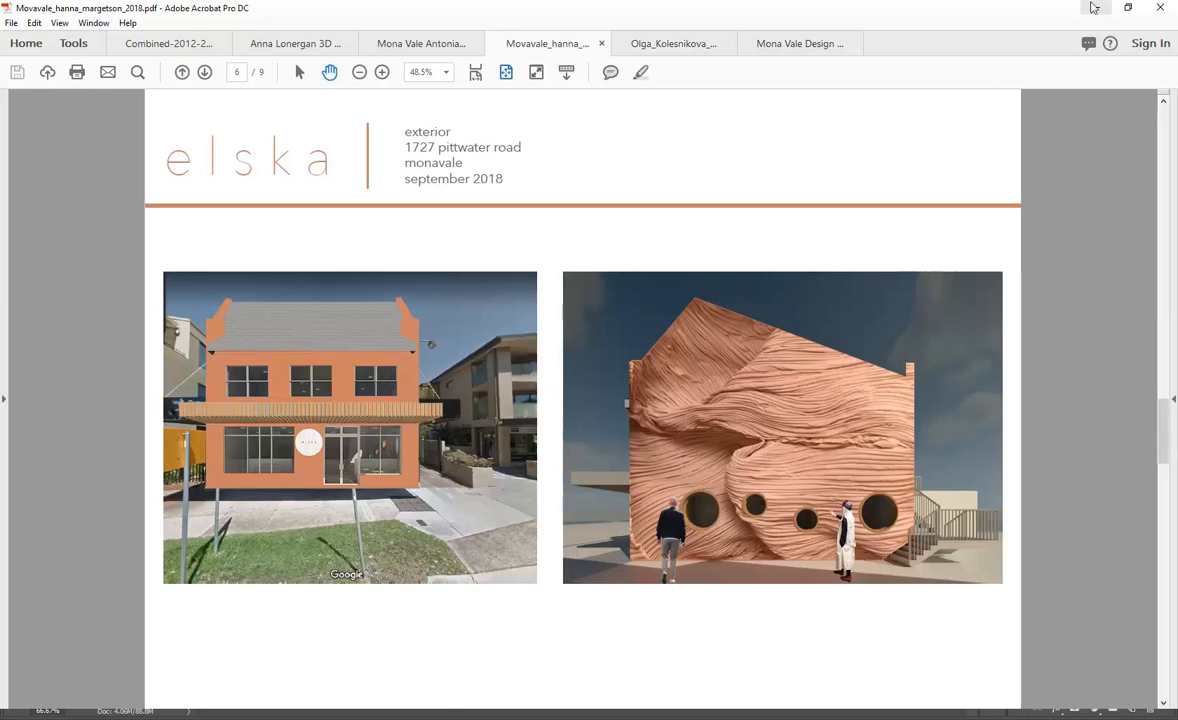
{"action": "scroll", "coordinate": [418, 359], "scroll_direction": "down", "scroll_amount": 2}
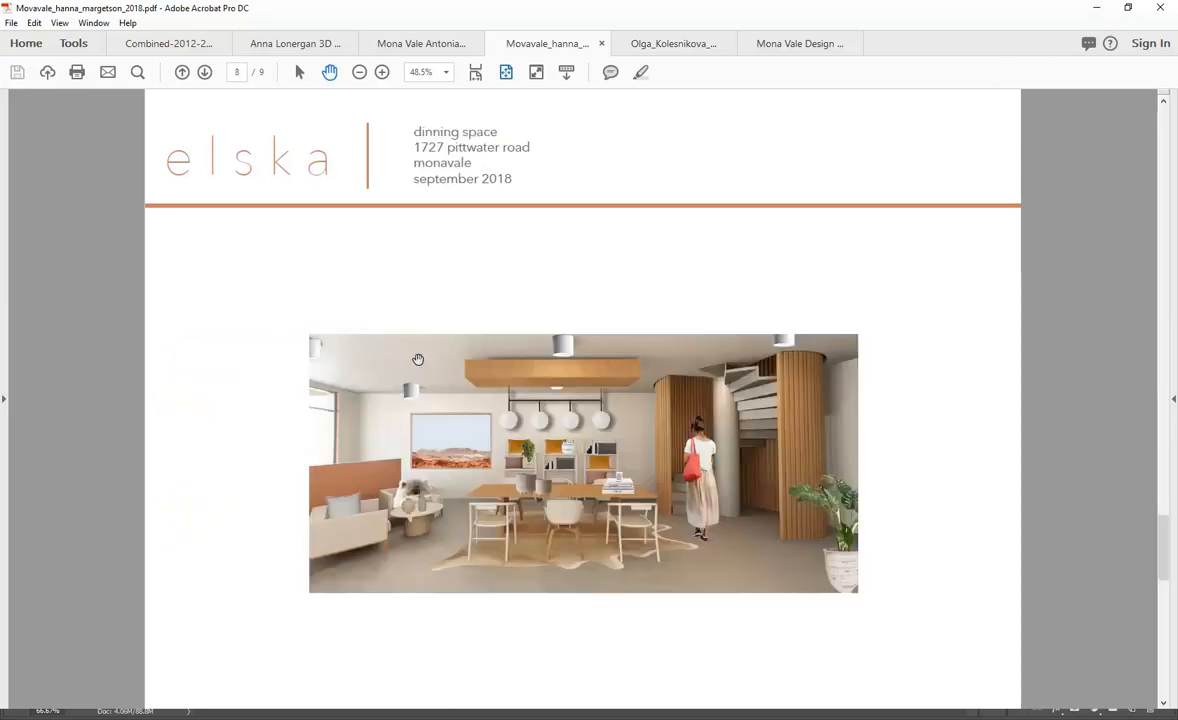